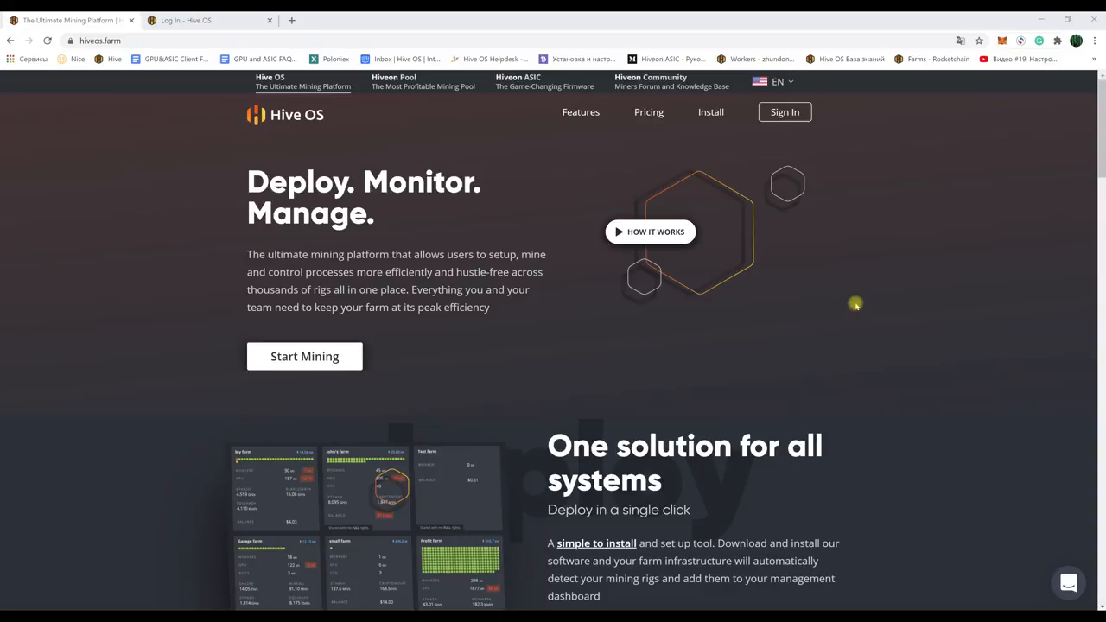
Step: Scroll through the Hive OS homepage, return to the top, and check the site's web address
{"action": "scroll", "coordinate": [855, 304], "scroll_direction": "down", "scroll_amount": 1}
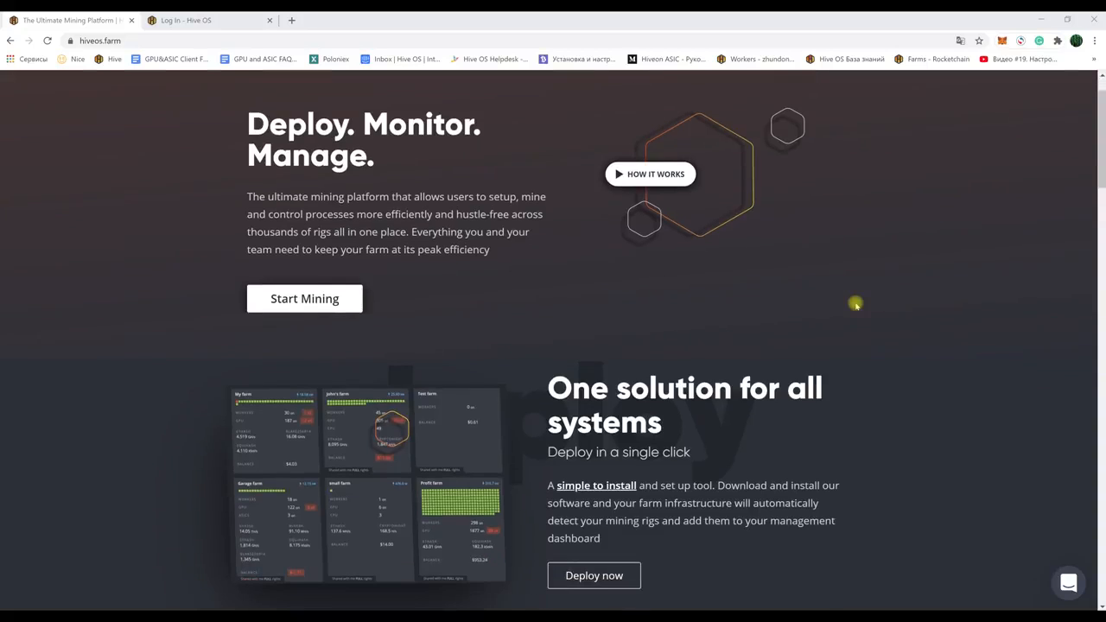
{"action": "scroll", "coordinate": [859, 304], "scroll_direction": "down", "scroll_amount": 1}
{"action": "scroll", "coordinate": [862, 304], "scroll_direction": "down", "scroll_amount": 1}
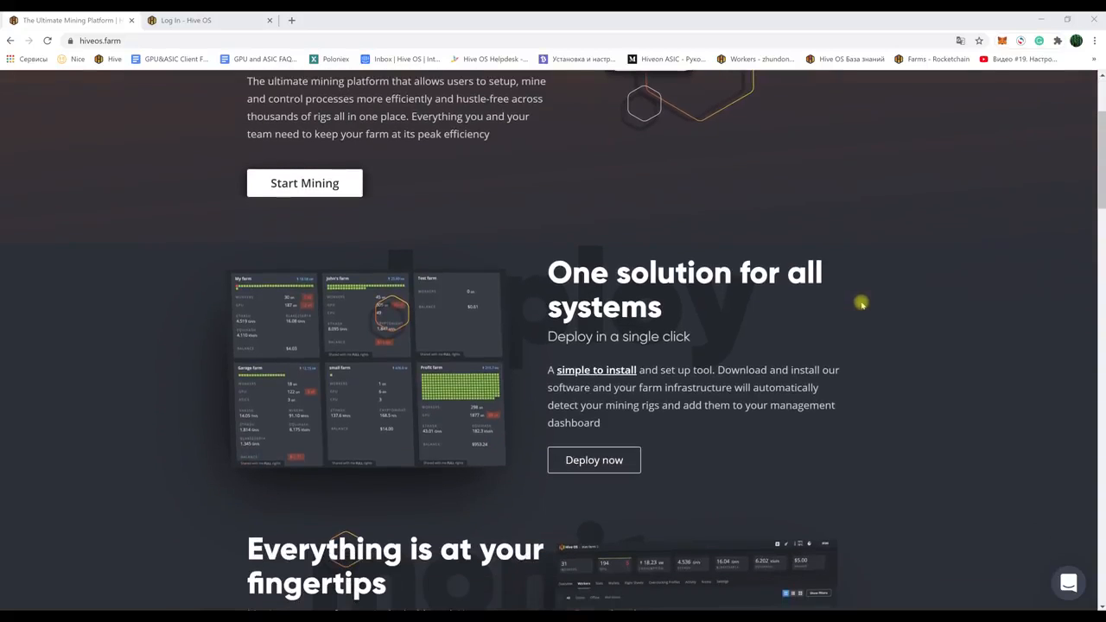
{"action": "scroll", "coordinate": [862, 304], "scroll_direction": "down", "scroll_amount": 1}
{"action": "scroll", "coordinate": [862, 304], "scroll_direction": "down", "scroll_amount": 1}
{"action": "scroll", "coordinate": [861, 304], "scroll_direction": "down", "scroll_amount": 1}
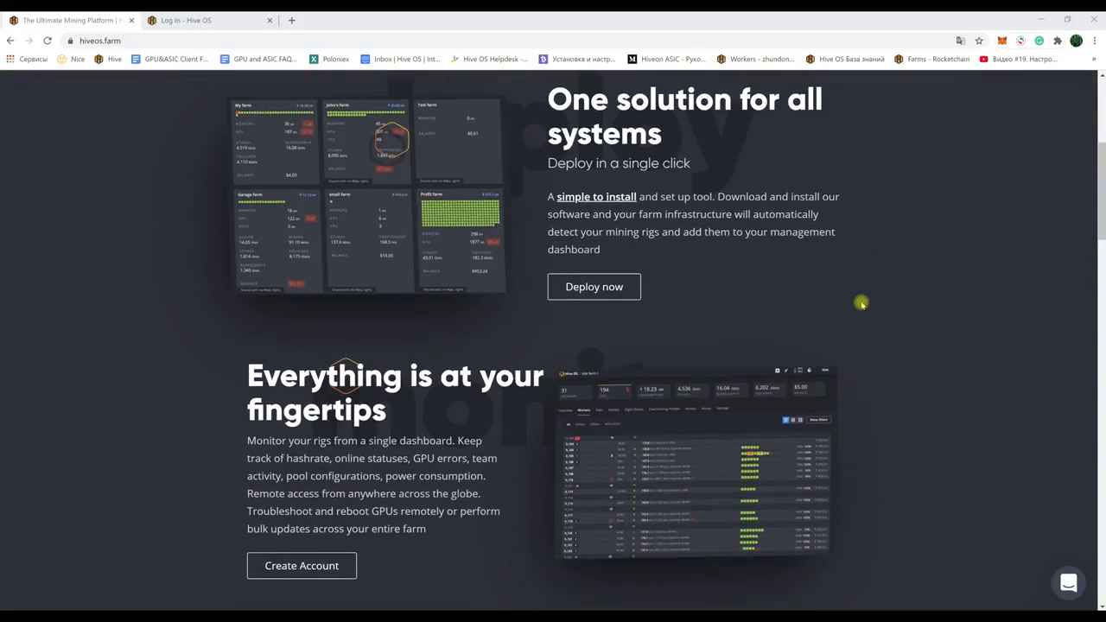
{"action": "scroll", "coordinate": [861, 304], "scroll_direction": "down", "scroll_amount": 1}
{"action": "scroll", "coordinate": [861, 304], "scroll_direction": "down", "scroll_amount": 3}
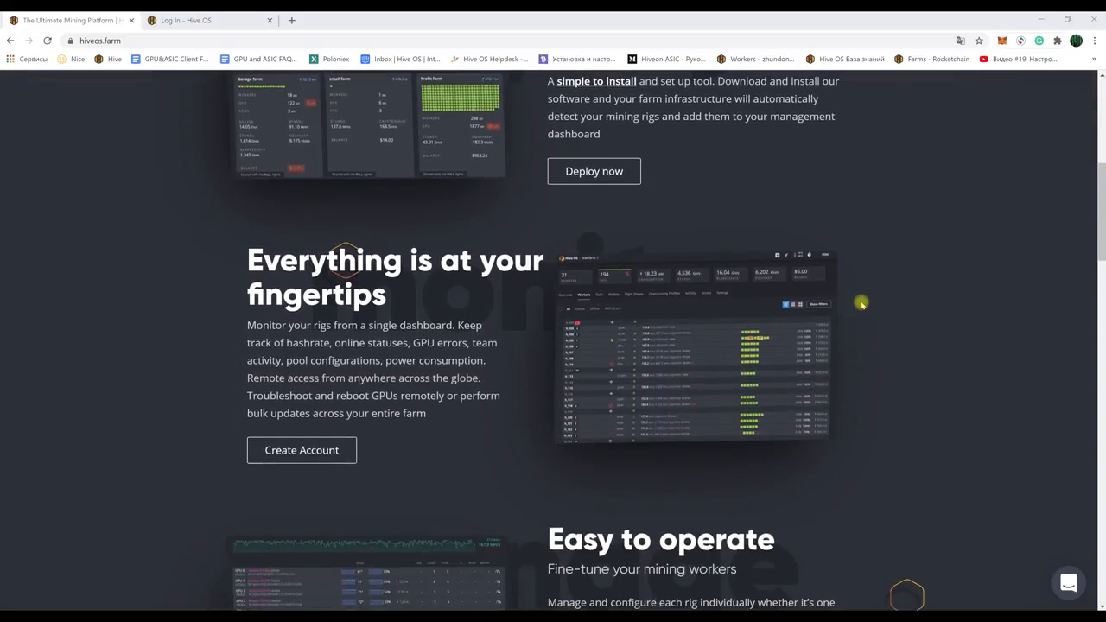
{"action": "scroll", "coordinate": [861, 304], "scroll_direction": "down", "scroll_amount": 3}
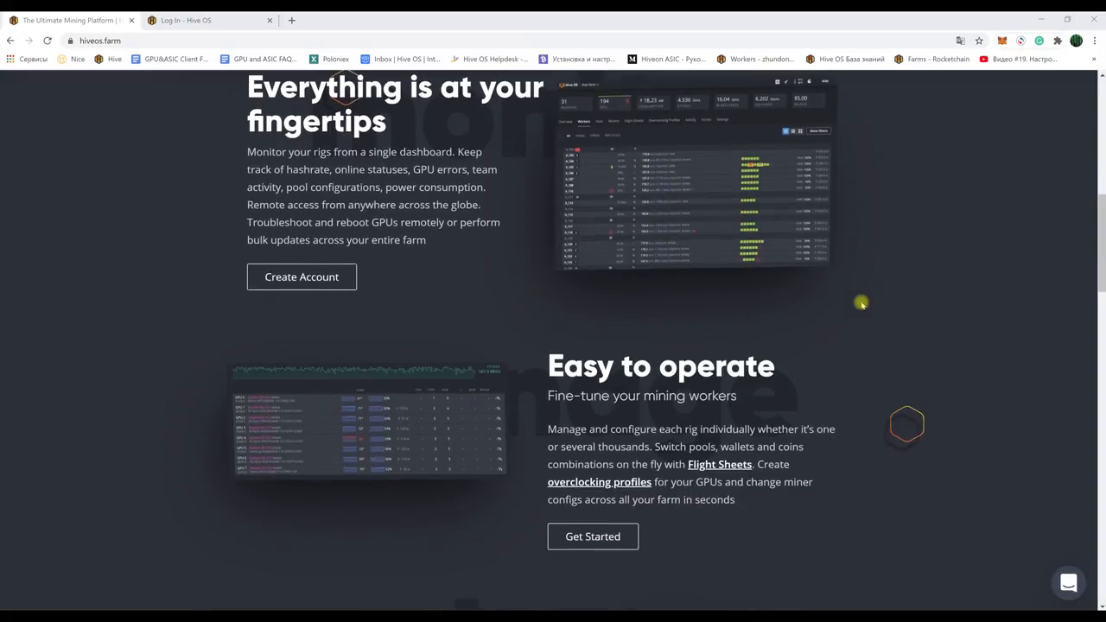
{"action": "scroll", "coordinate": [862, 304], "scroll_direction": "down", "scroll_amount": 2}
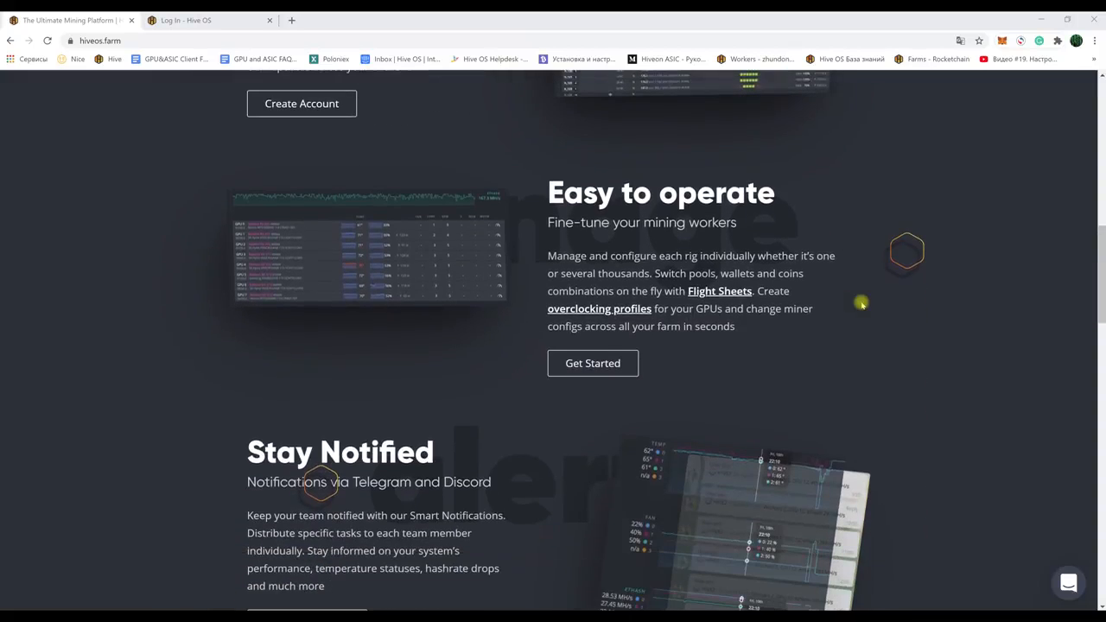
{"action": "scroll", "coordinate": [861, 302], "scroll_direction": "down", "scroll_amount": 1}
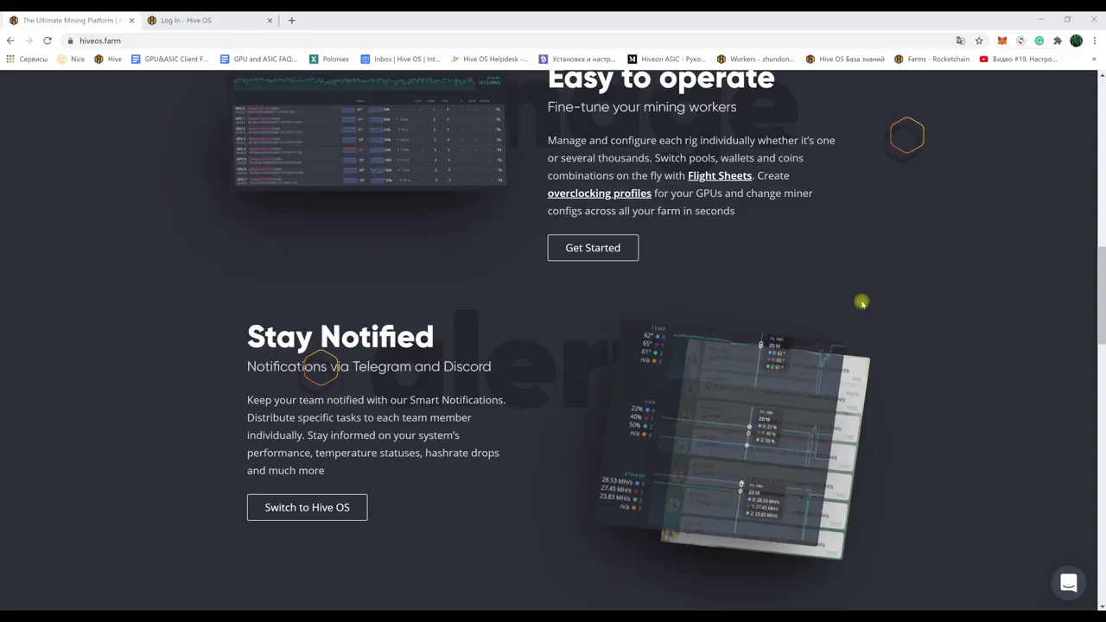
{"action": "scroll", "coordinate": [861, 302], "scroll_direction": "down", "scroll_amount": 4}
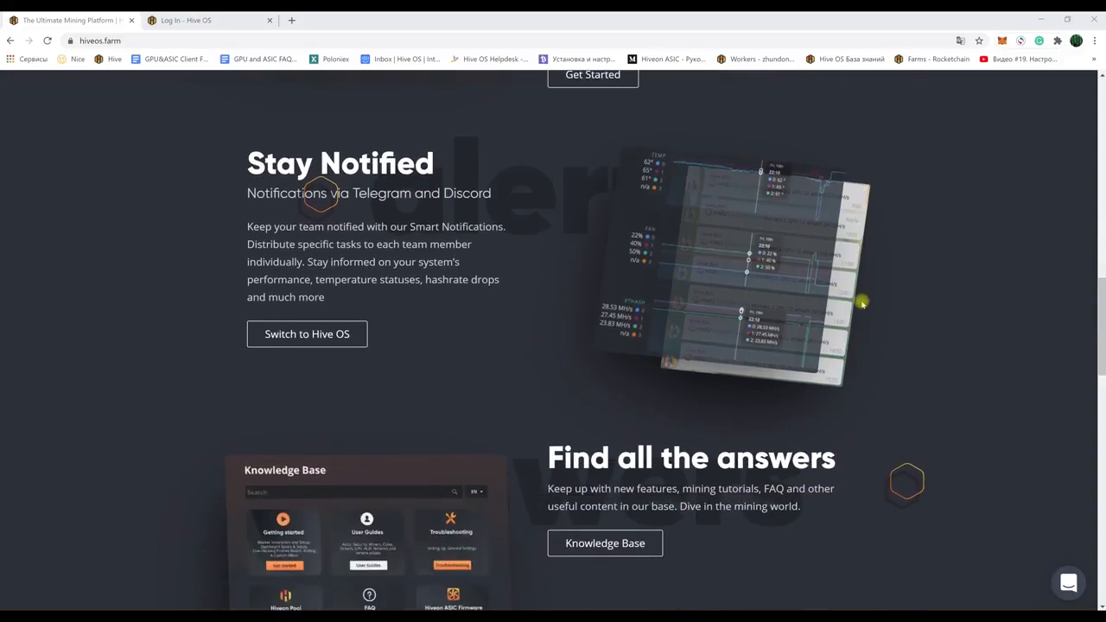
{"action": "scroll", "coordinate": [862, 302], "scroll_direction": "down", "scroll_amount": 4}
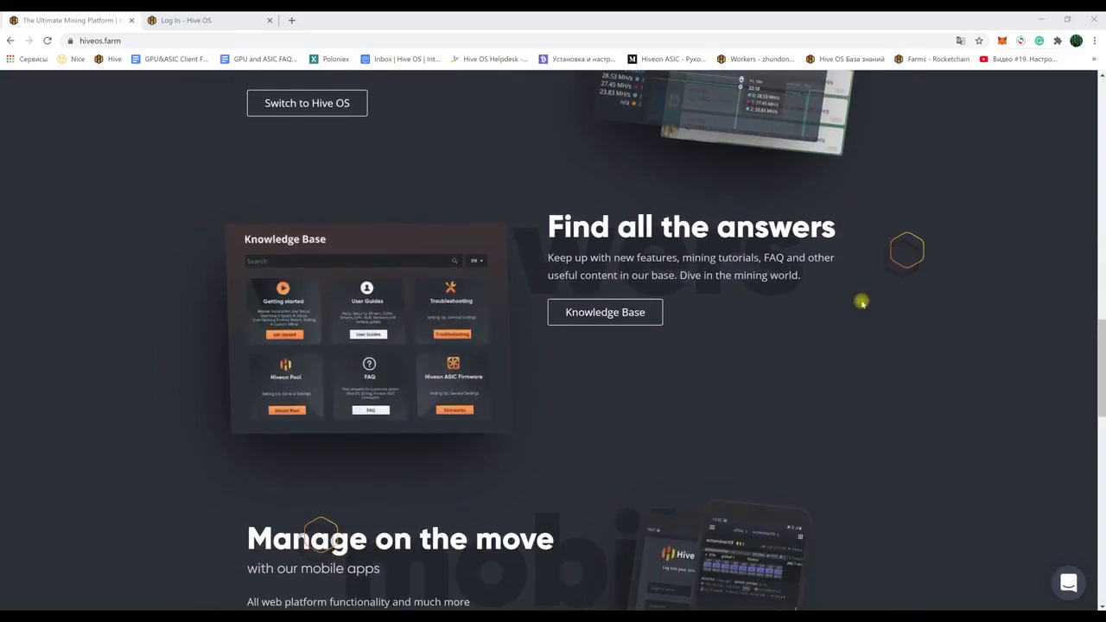
{"action": "scroll", "coordinate": [862, 302], "scroll_direction": "down", "scroll_amount": 2}
{"action": "scroll", "coordinate": [862, 303], "scroll_direction": "down", "scroll_amount": 5}
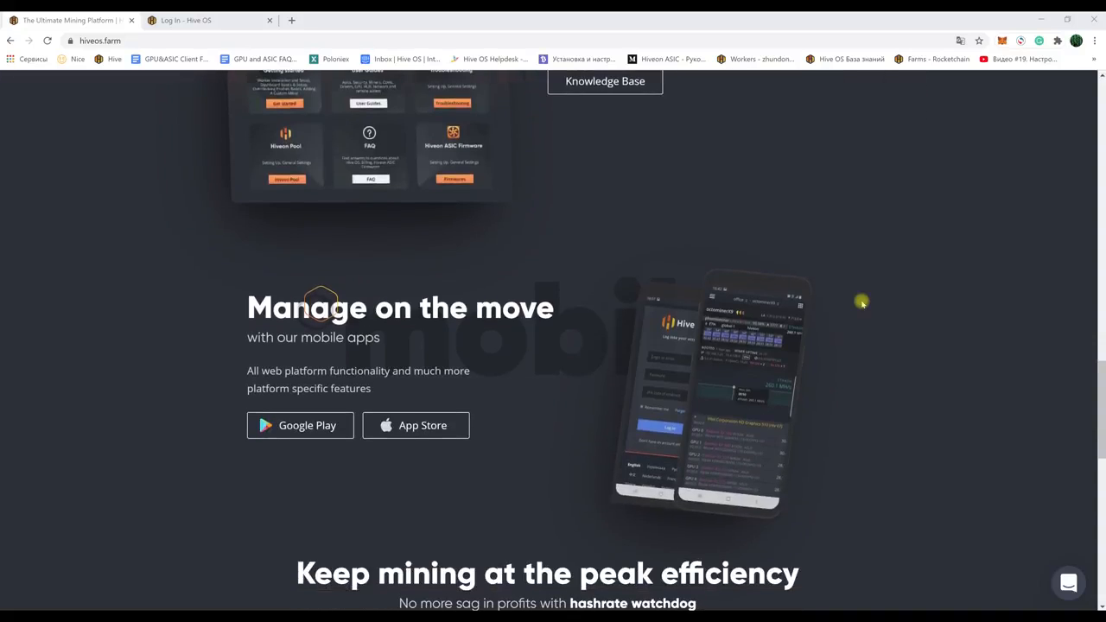
{"action": "scroll", "coordinate": [862, 303], "scroll_direction": "down", "scroll_amount": 3}
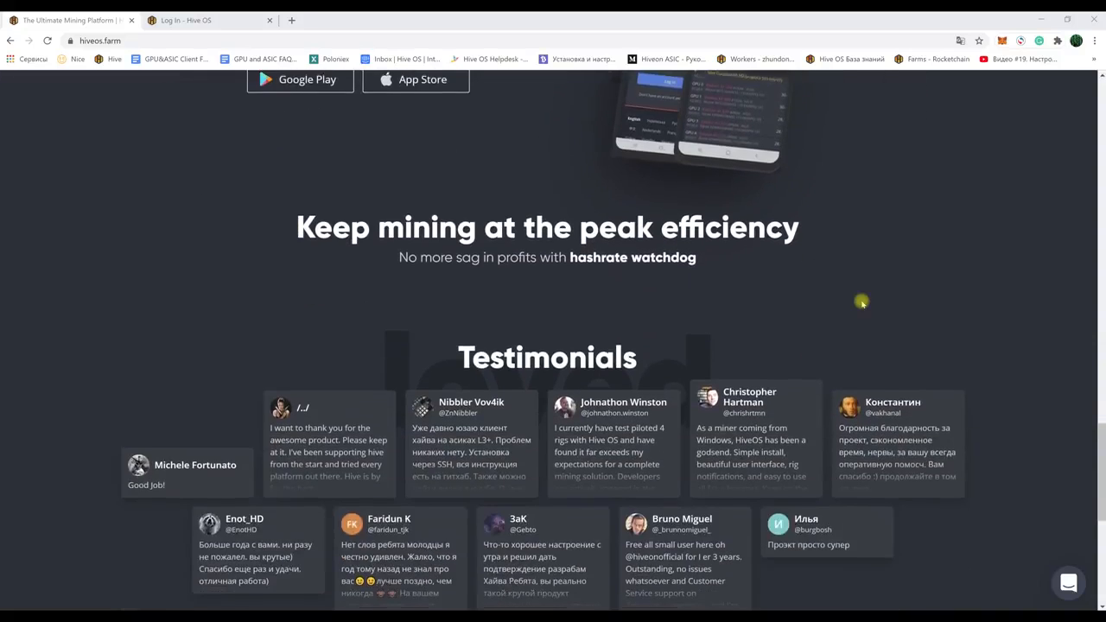
{"action": "scroll", "coordinate": [861, 302], "scroll_direction": "down", "scroll_amount": 2}
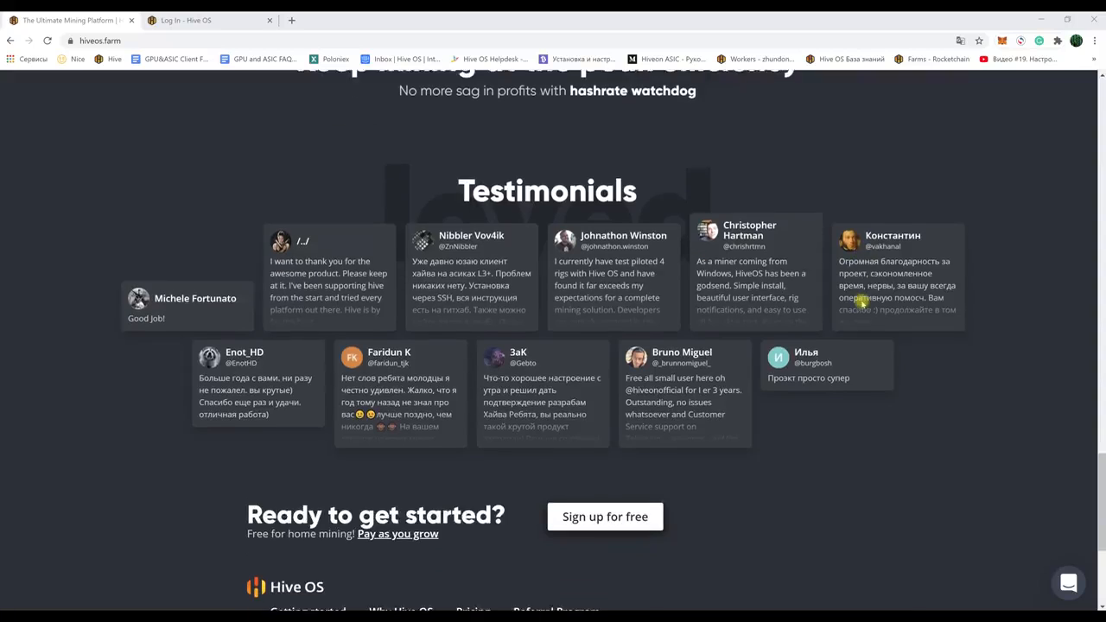
{"action": "scroll", "coordinate": [862, 303], "scroll_direction": "down", "scroll_amount": 5}
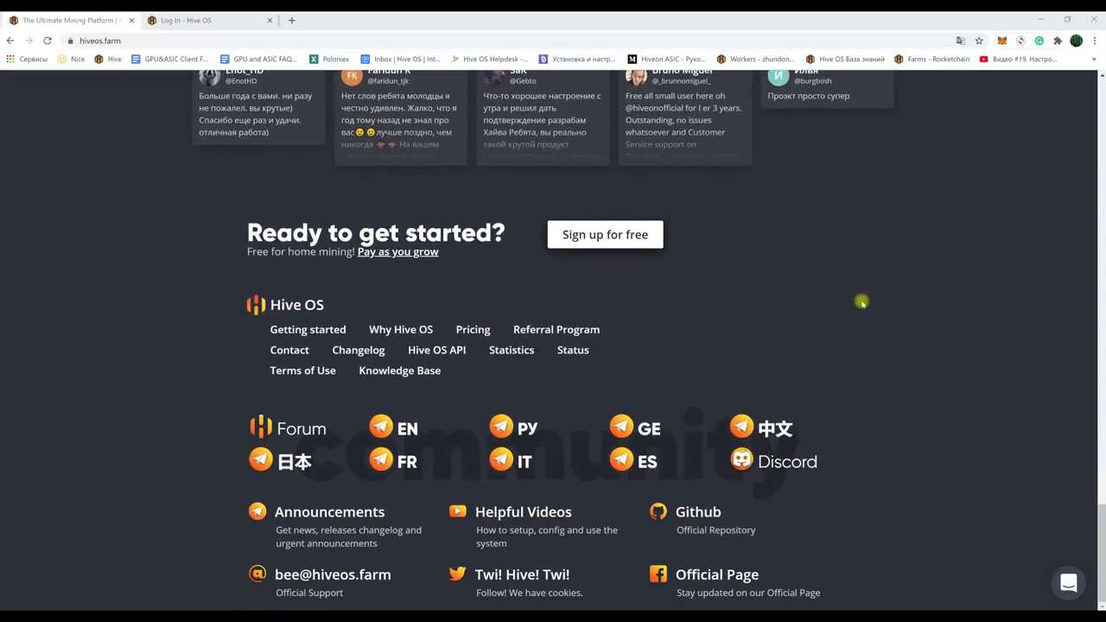
{"action": "left_click_drag", "start_coordinate": [1100, 538], "coordinate": [1089, 91]}
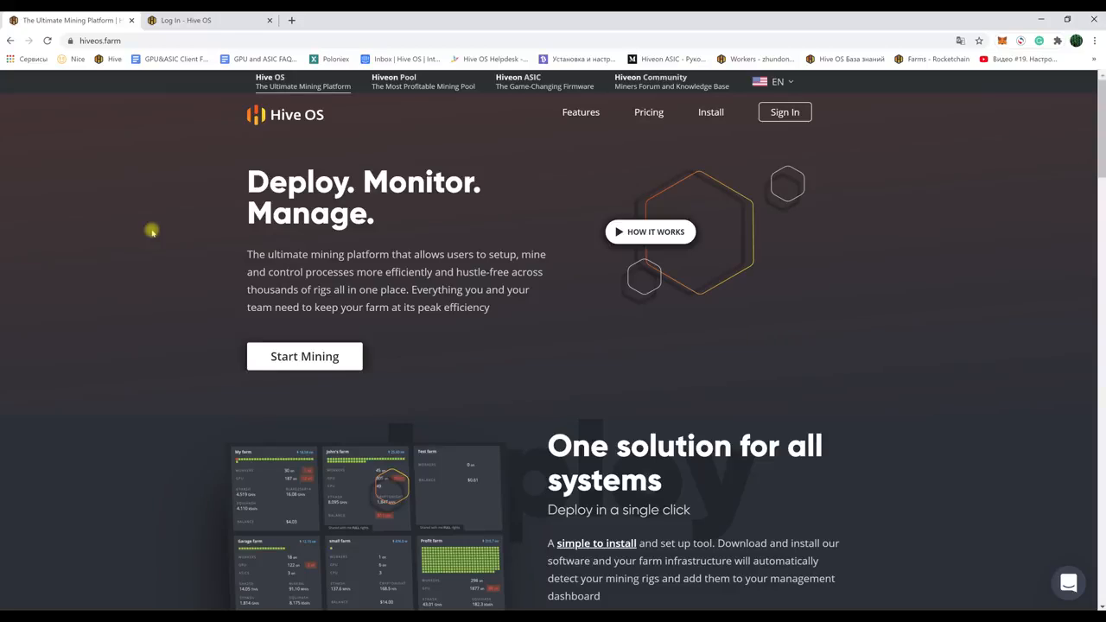
{"action": "left_click", "coordinate": [96, 41]}
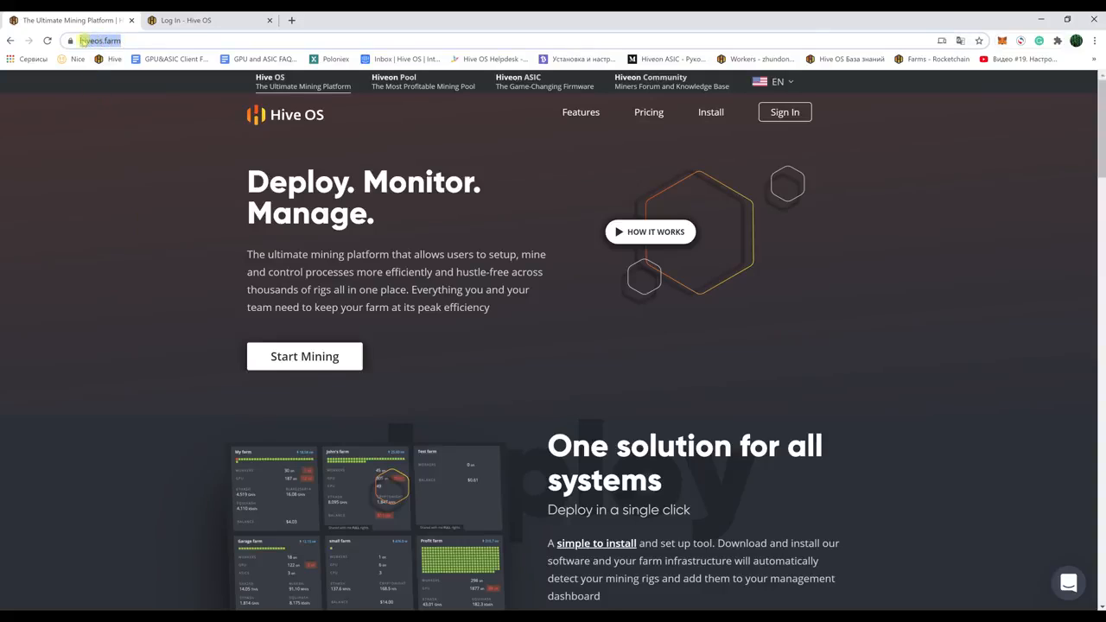
{"action": "left_click", "coordinate": [130, 205]}
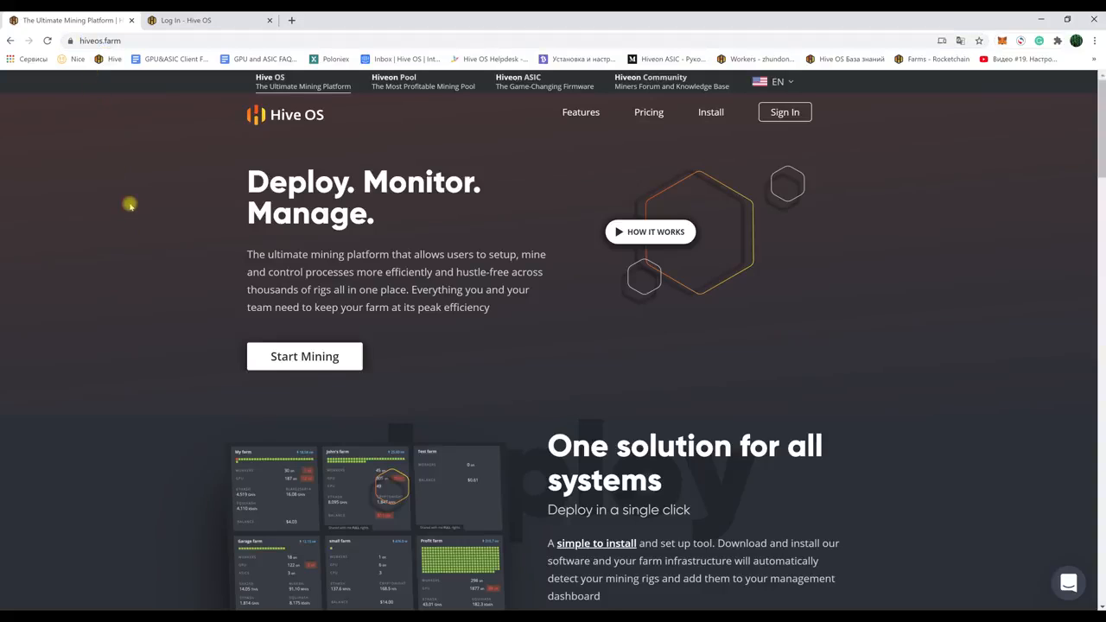
Step: Begin registration, autofill the email from a saved address, and enter the login name
{"action": "left_click", "coordinate": [303, 357]}
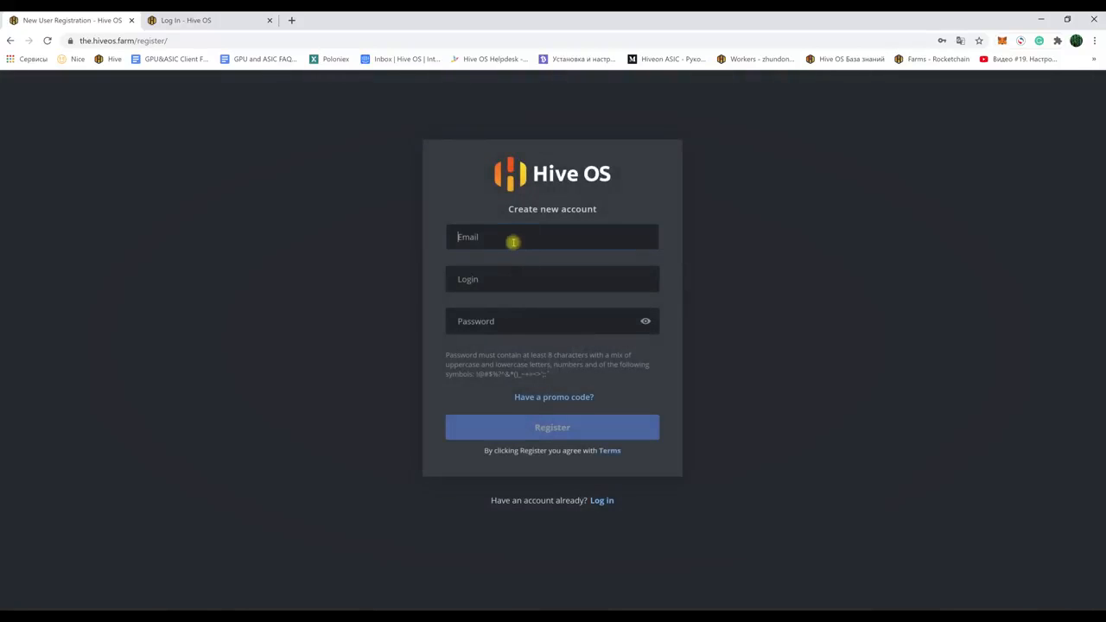
{"action": "left_click", "coordinate": [508, 237]}
{"action": "left_click", "coordinate": [507, 265]}
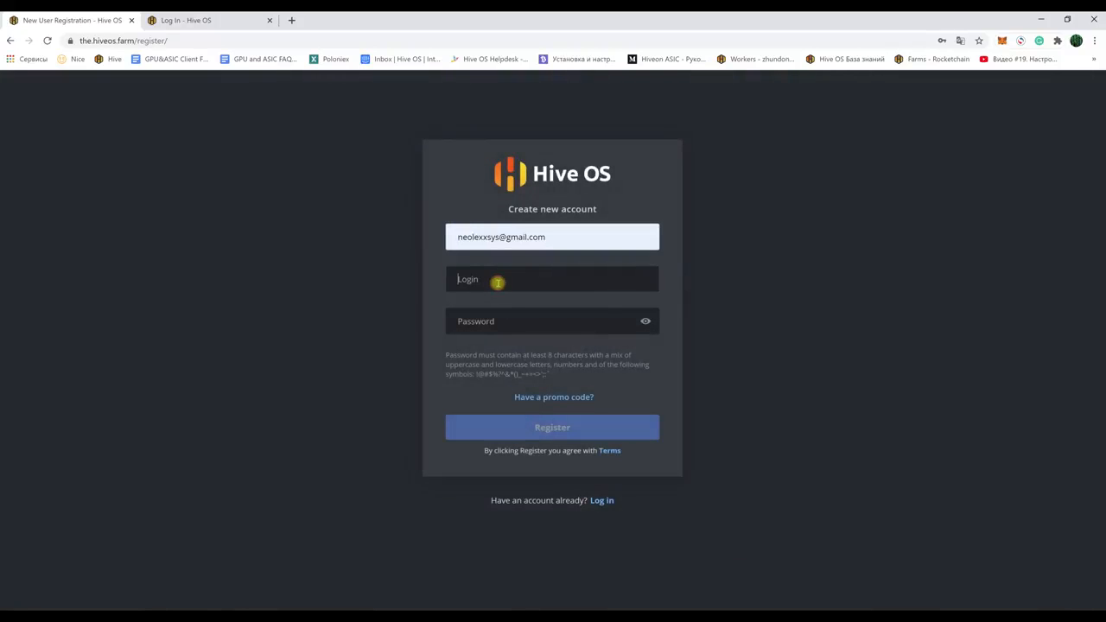
{"action": "type", "text": "Neol"}
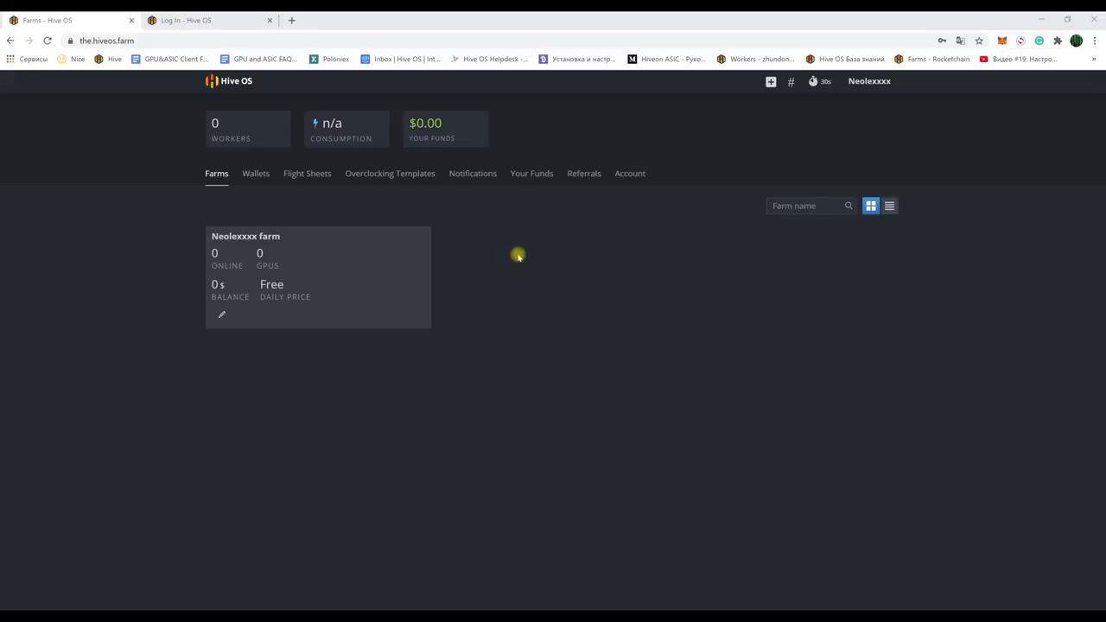
{"action": "left_click", "coordinate": [250, 238]}
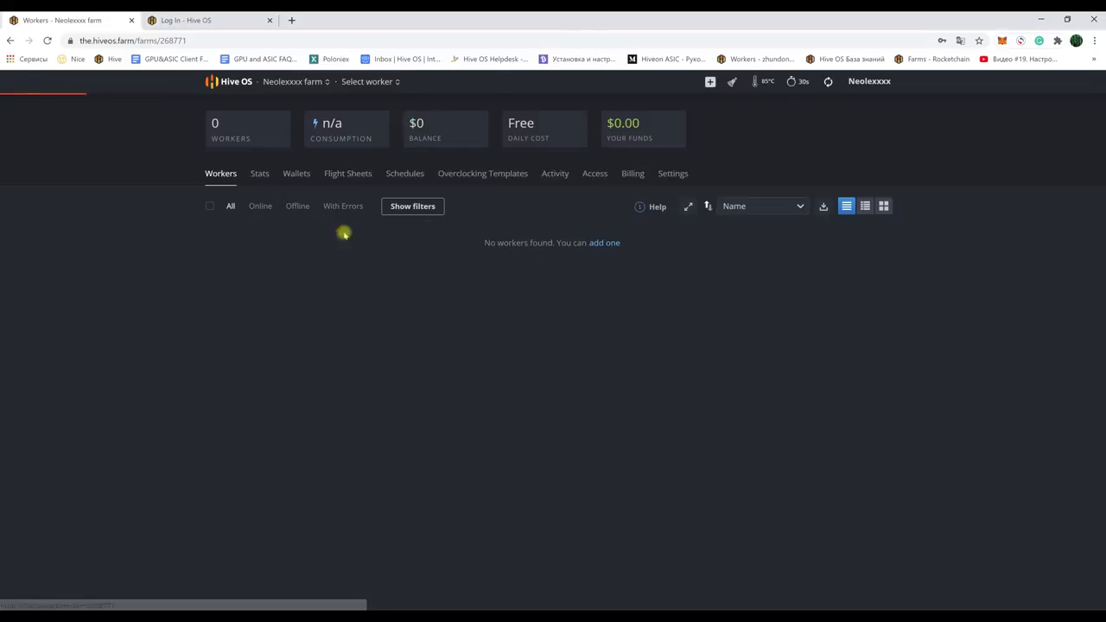
{"action": "left_click", "coordinate": [281, 82]}
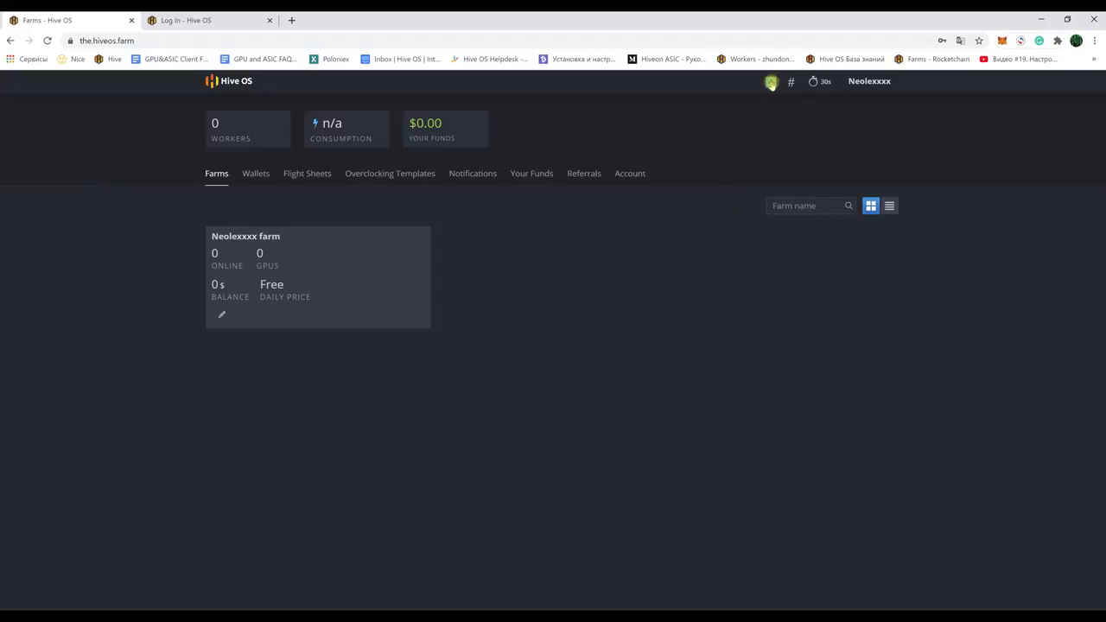
Step: Start a new farm and name it 'FArm 1'
{"action": "left_click", "coordinate": [770, 82]}
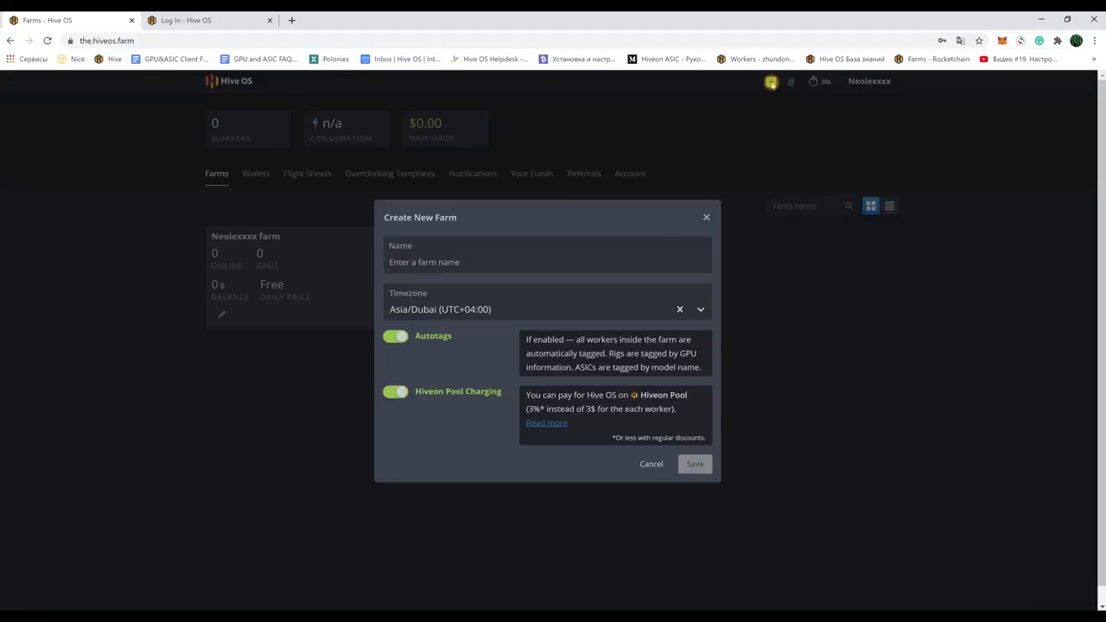
{"action": "left_click", "coordinate": [417, 265]}
{"action": "type", "text": "HE"}
{"action": "key", "text": "BackSpace"}
{"action": "key", "text": "BackSpace"}
{"action": "type", "text": "FArm 1"}
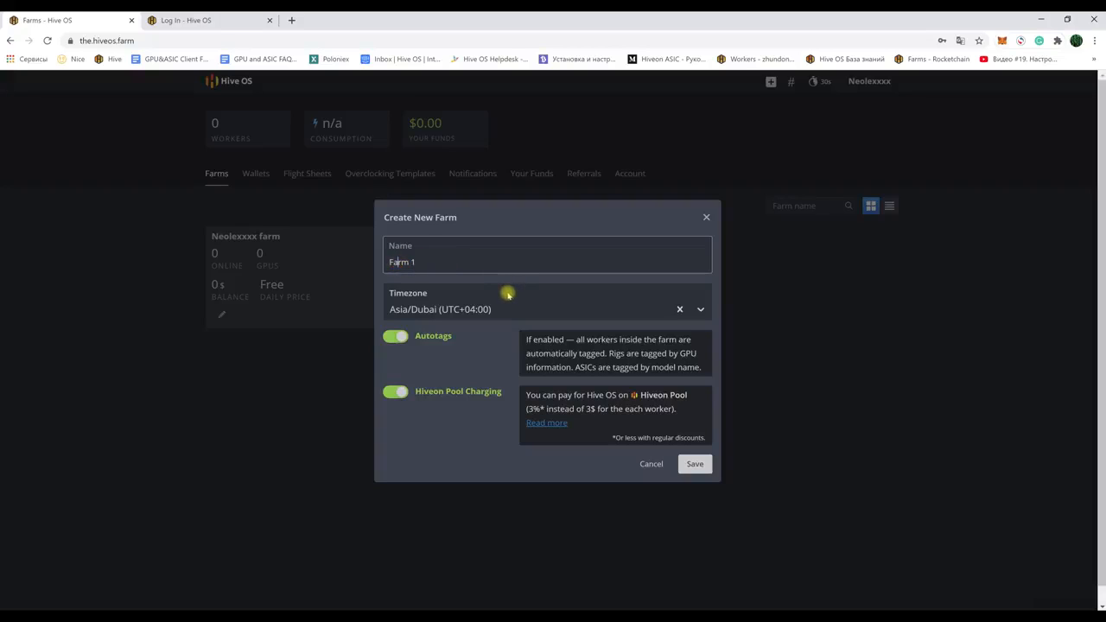
Step: Keep the Asia/Dubai timezone and leave Hiveon Pool Charging enabled
{"action": "left_click", "coordinate": [538, 311]}
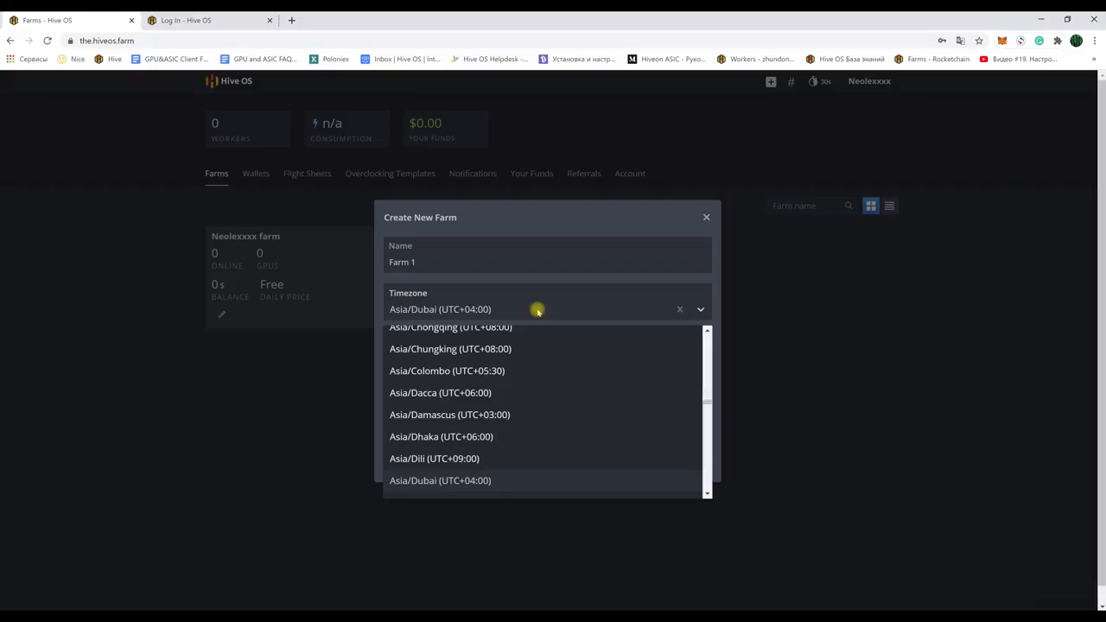
{"action": "scroll", "coordinate": [519, 354], "scroll_direction": "down", "scroll_amount": 5}
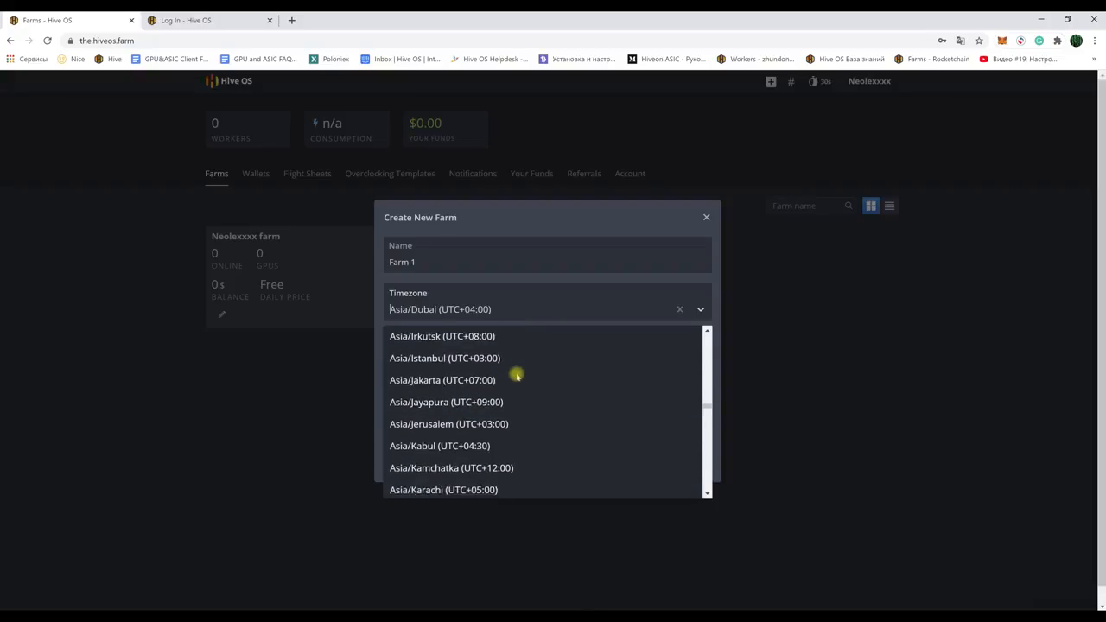
{"action": "scroll", "coordinate": [517, 374], "scroll_direction": "down", "scroll_amount": 2}
{"action": "scroll", "coordinate": [531, 354], "scroll_direction": "up", "scroll_amount": 7}
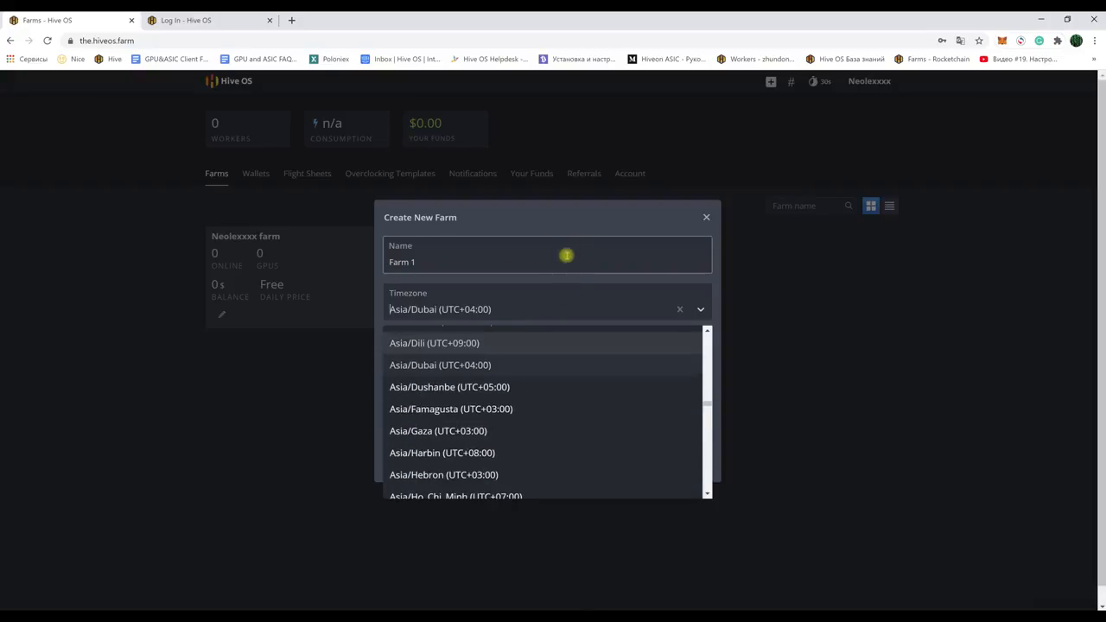
{"action": "left_click", "coordinate": [578, 219]}
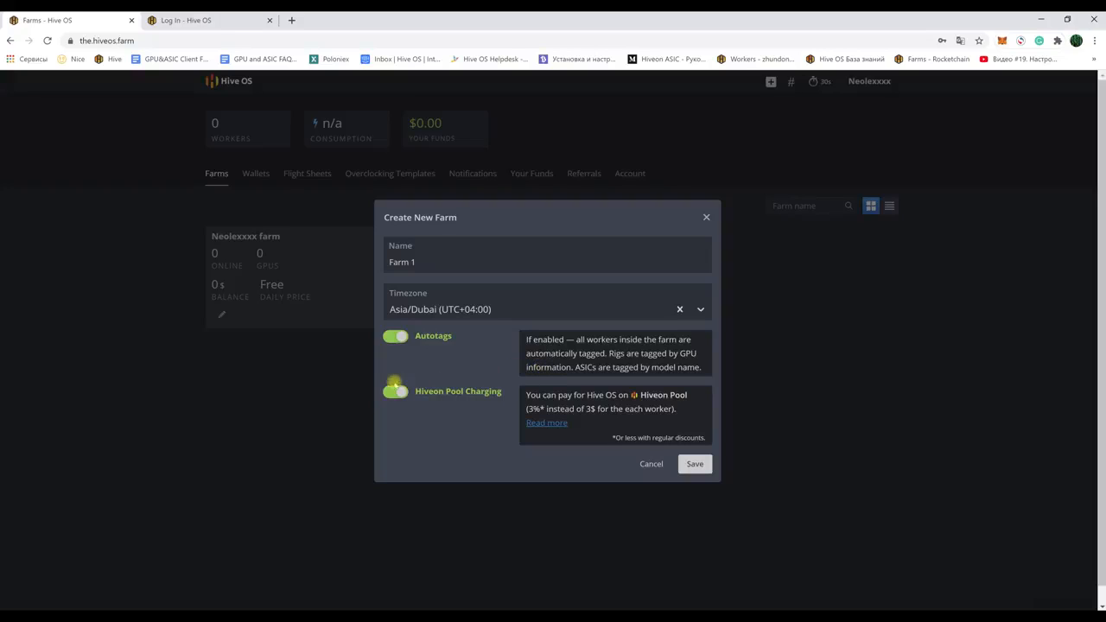
{"action": "left_click_drag", "start_coordinate": [528, 394], "coordinate": [679, 420]}
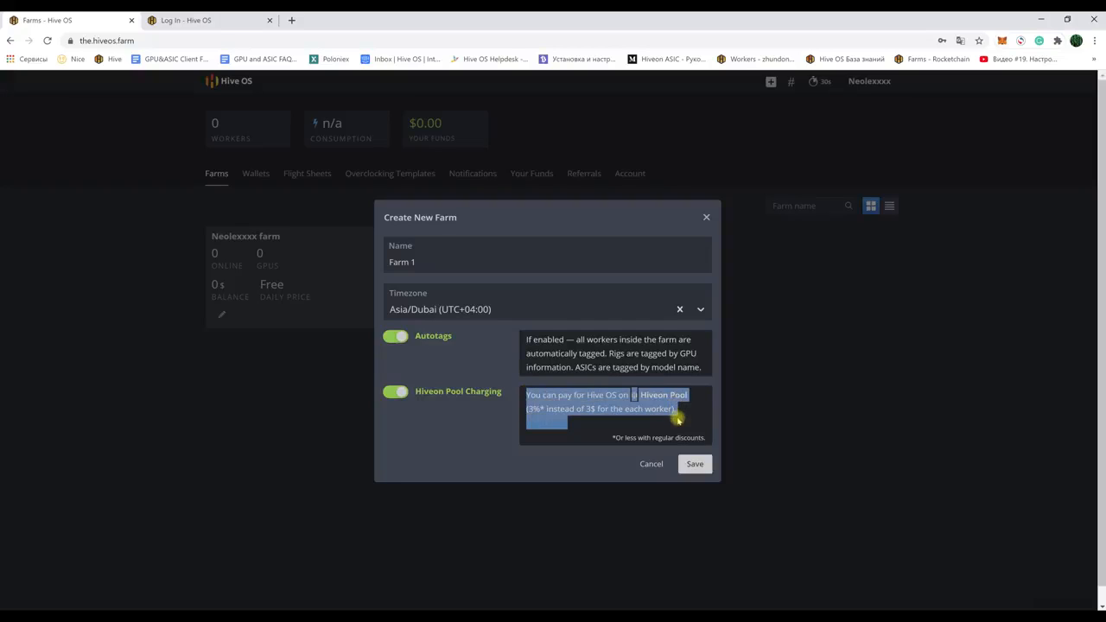
{"action": "left_click", "coordinate": [484, 355]}
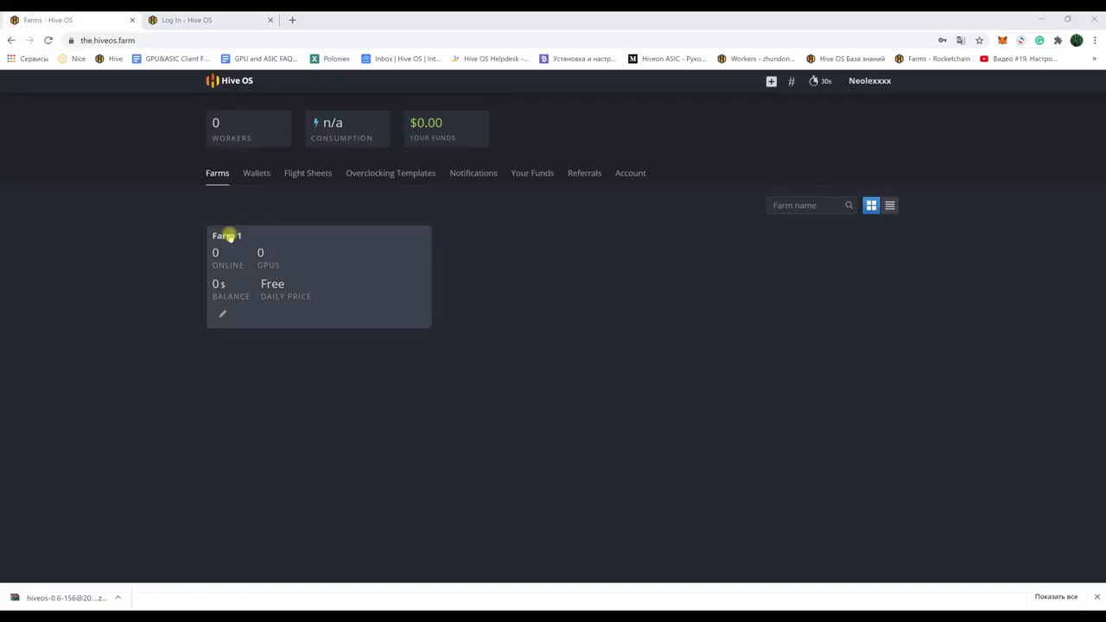
Step: Open Farm 1's workers page and start a new worker on the GPU platform
{"action": "left_click", "coordinate": [227, 237]}
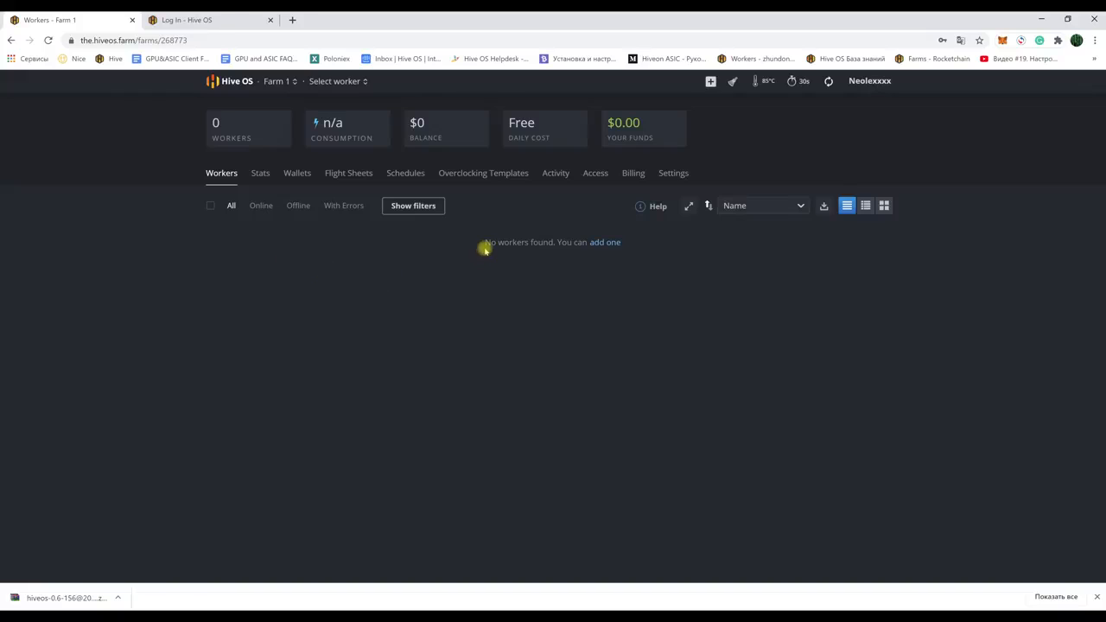
{"action": "left_click", "coordinate": [602, 245]}
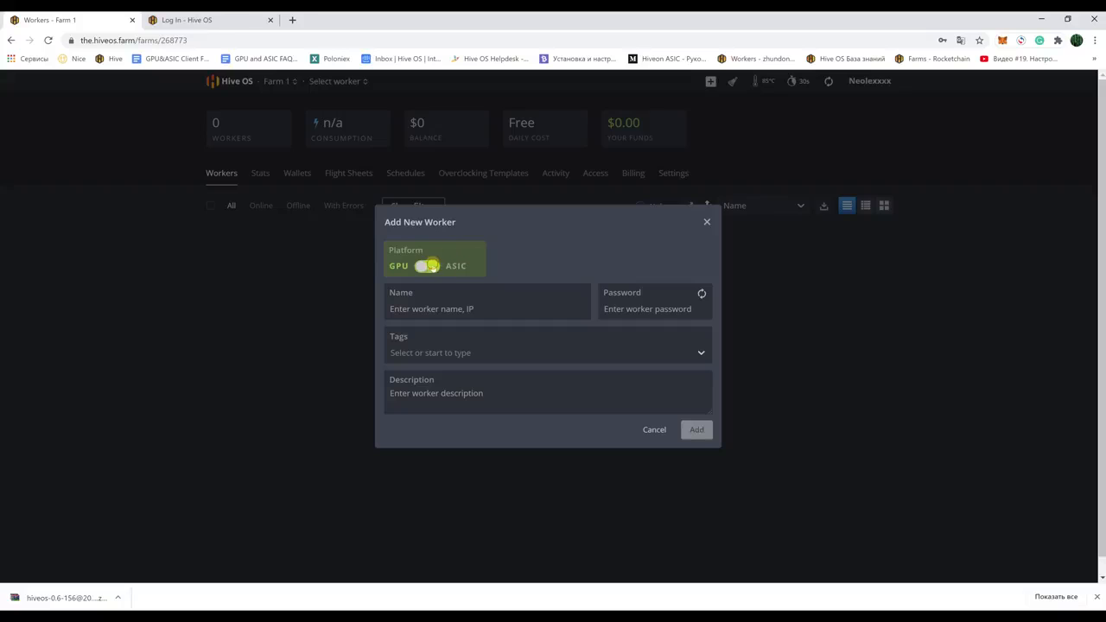
{"action": "left_click", "coordinate": [426, 265]}
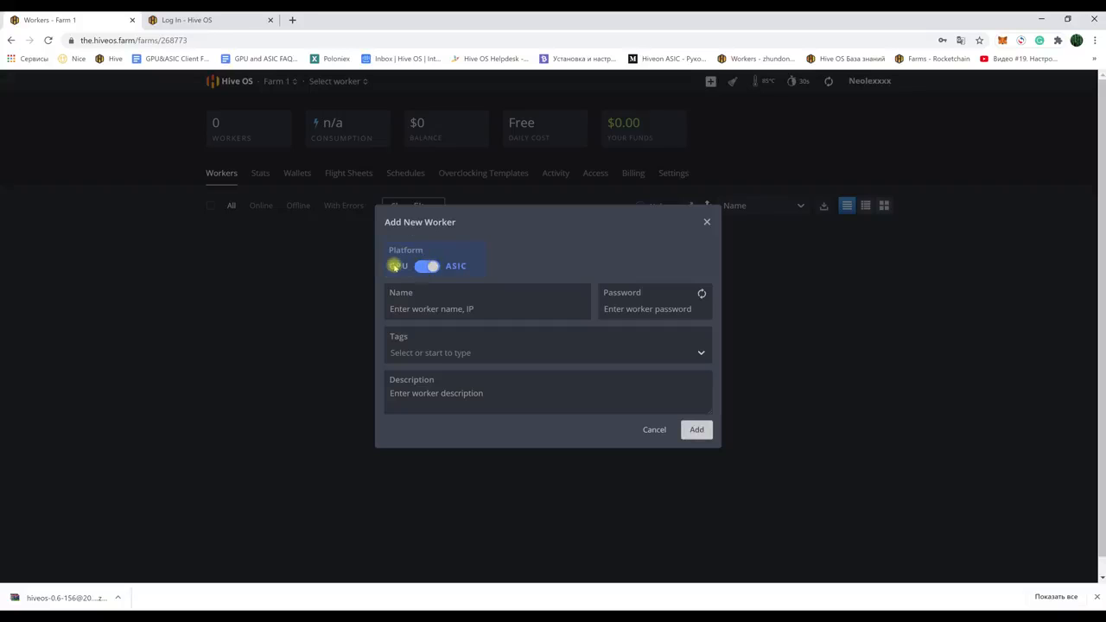
{"action": "left_click", "coordinate": [424, 266]}
Step: Name the worker 'worker1', give it a password, and add it
{"action": "left_click", "coordinate": [414, 309]}
{"action": "type", "text": "work"}
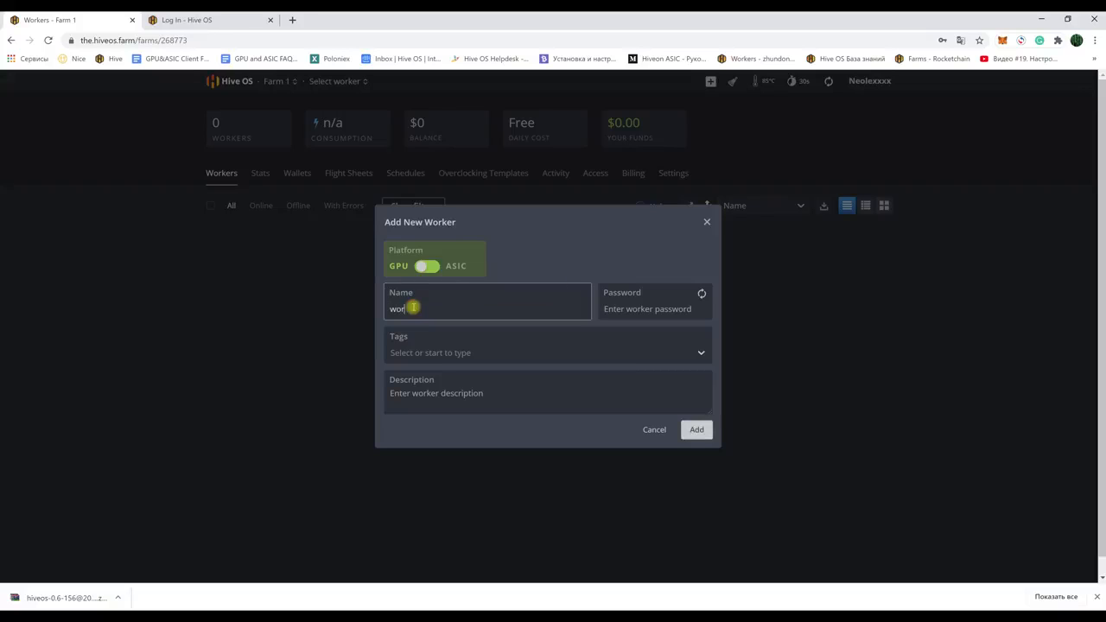
{"action": "type", "text": "er1"}
{"action": "left_click", "coordinate": [623, 313]}
{"action": "type", "text": "123"}
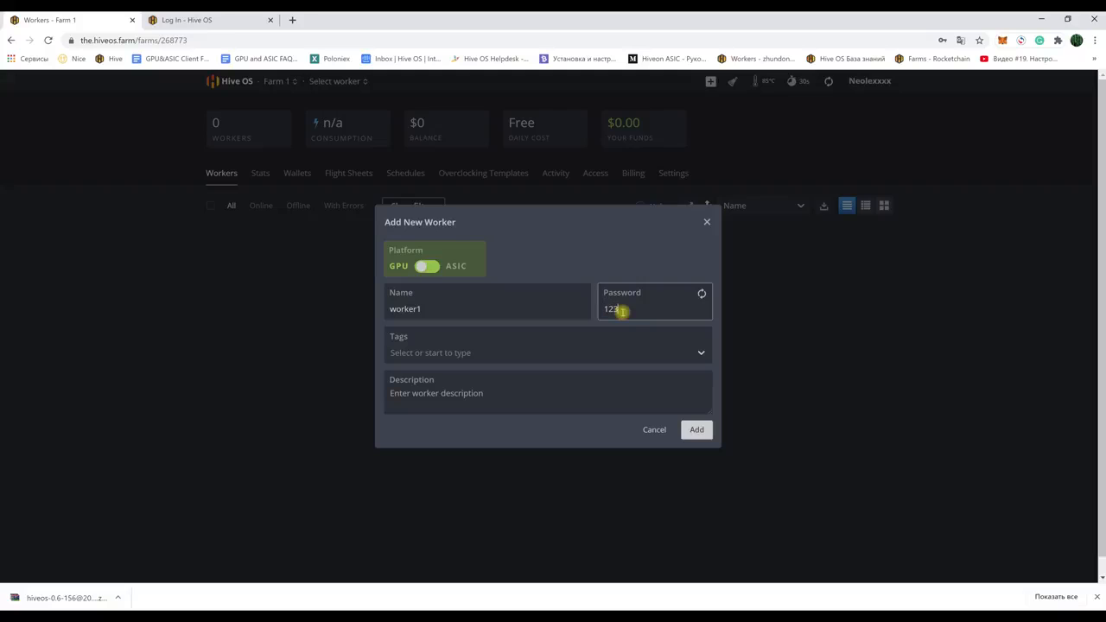
{"action": "left_click", "coordinate": [697, 432]}
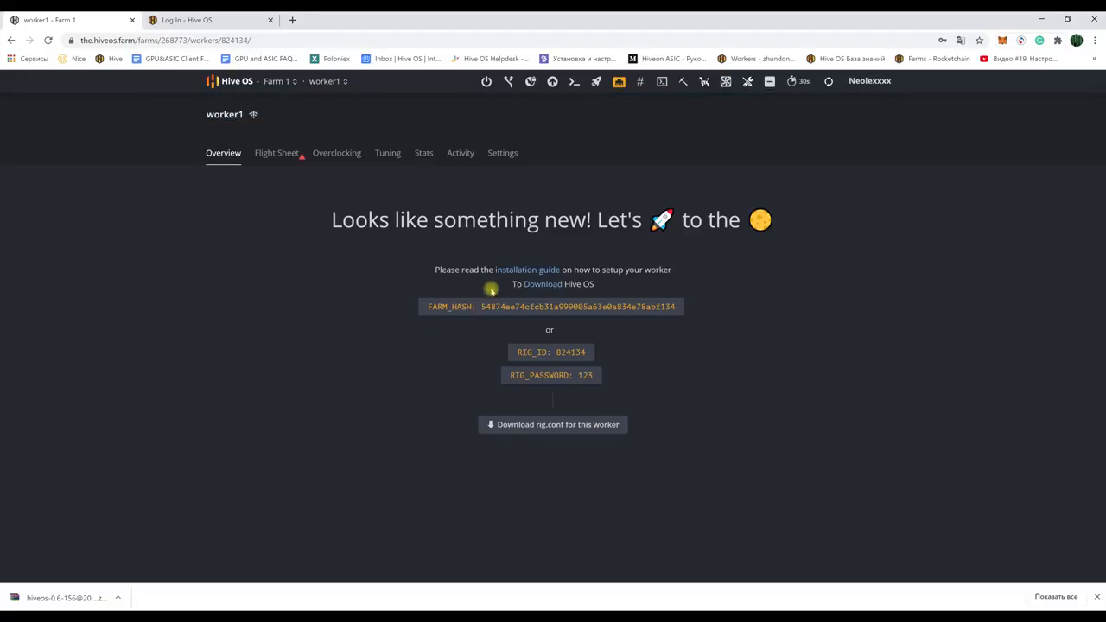
Step: Open the Hive OS install page in a new tab to view the GPU section
{"action": "left_click", "coordinate": [542, 284]}
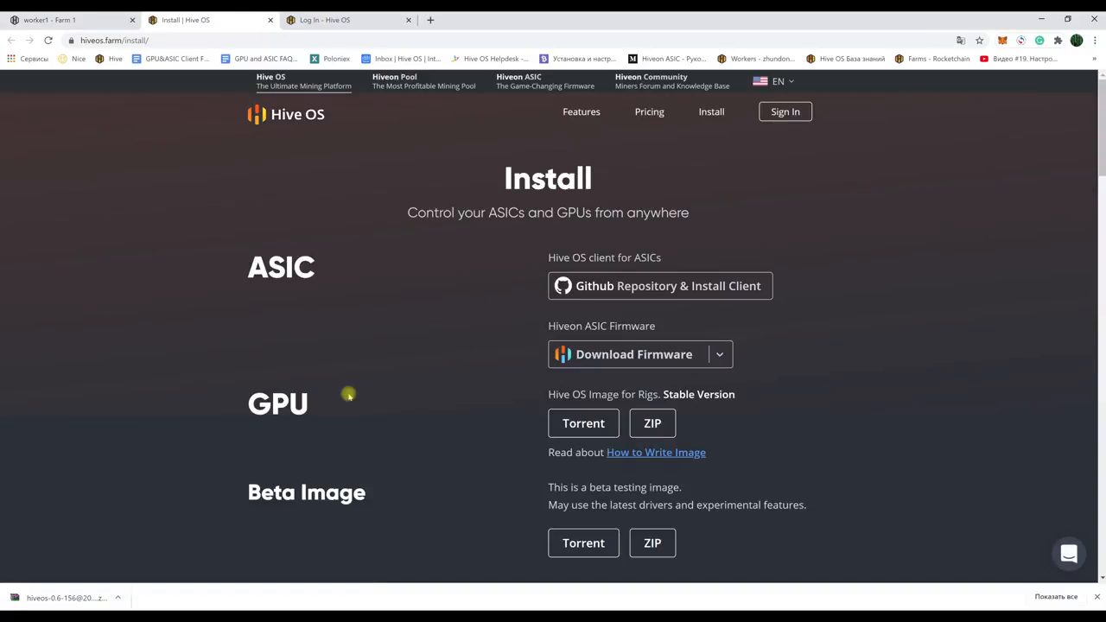
{"action": "left_click_drag", "start_coordinate": [317, 398], "coordinate": [256, 404]}
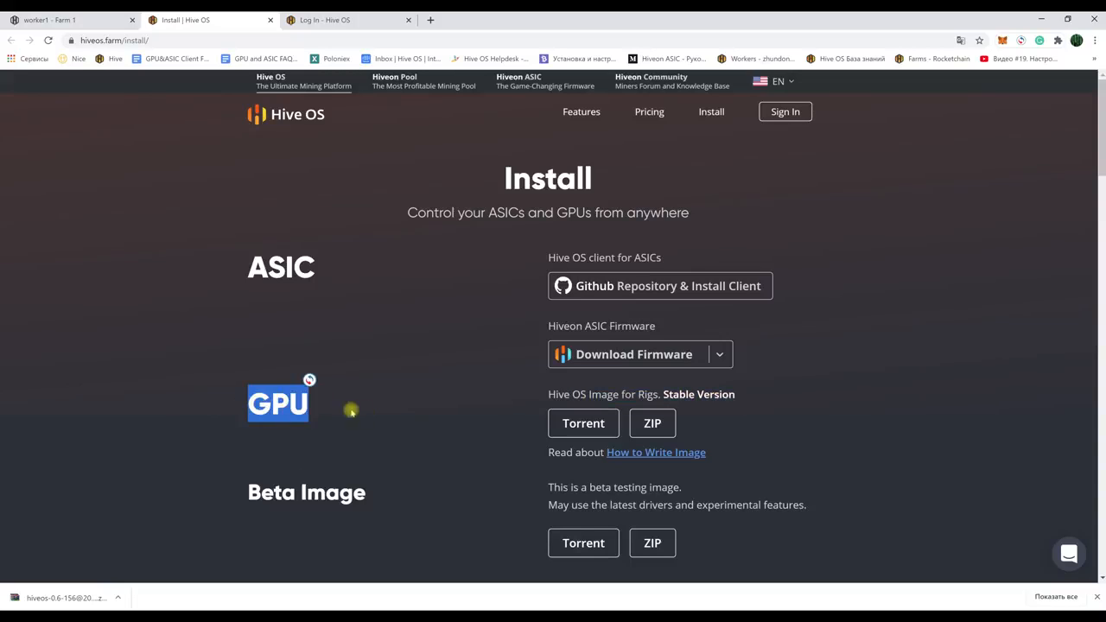
{"action": "left_click", "coordinate": [434, 405]}
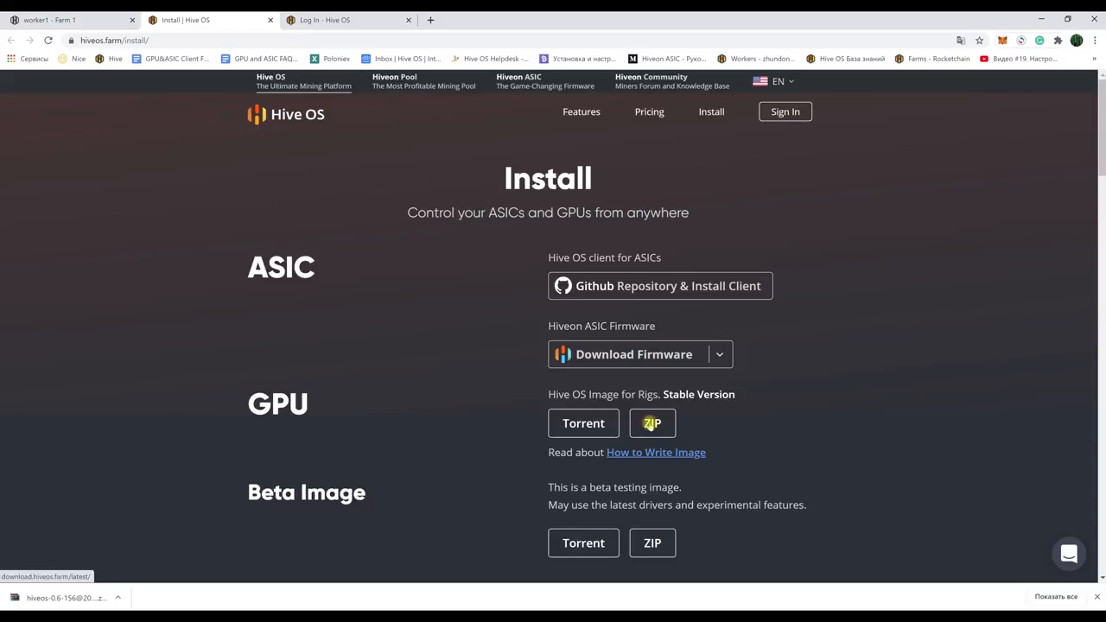
Step: Return to the worker1 overview tab and bring up the Downloads folder
{"action": "left_click", "coordinate": [69, 18]}
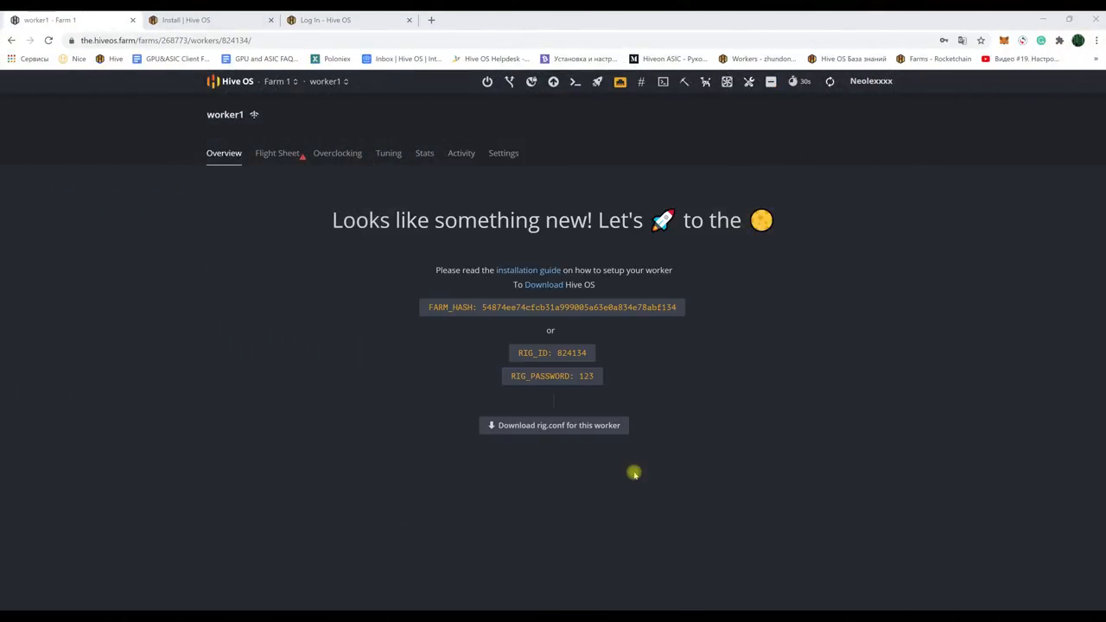
{"action": "mouse_move", "coordinate": [302, 609]}
{"action": "left_click", "coordinate": [320, 577]}
{"action": "left_click", "coordinate": [563, 205]}
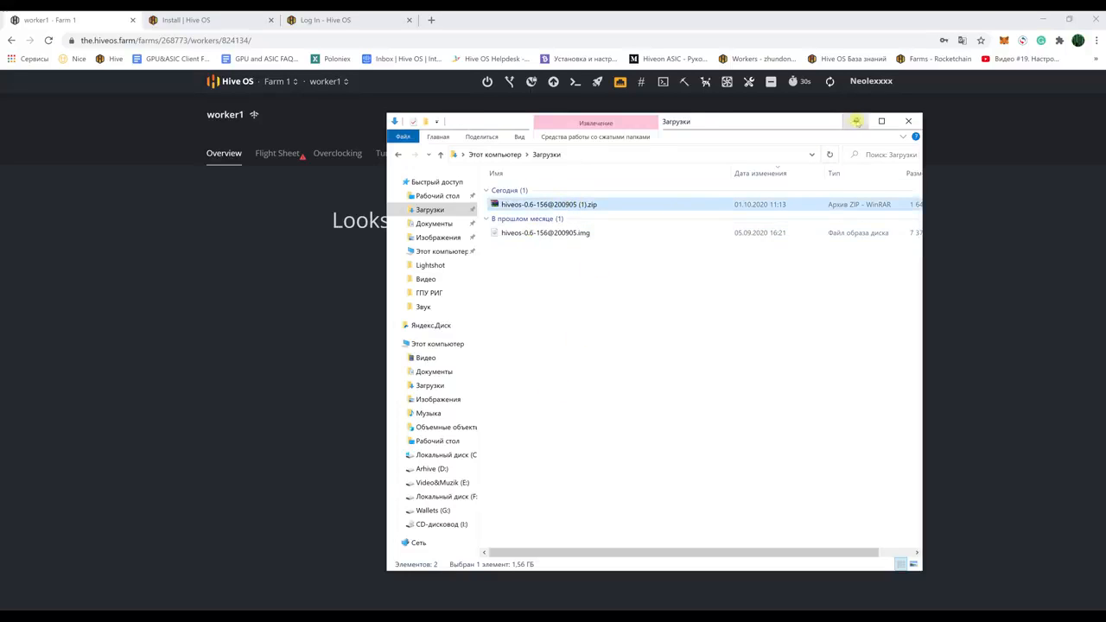
{"action": "left_click", "coordinate": [855, 121]}
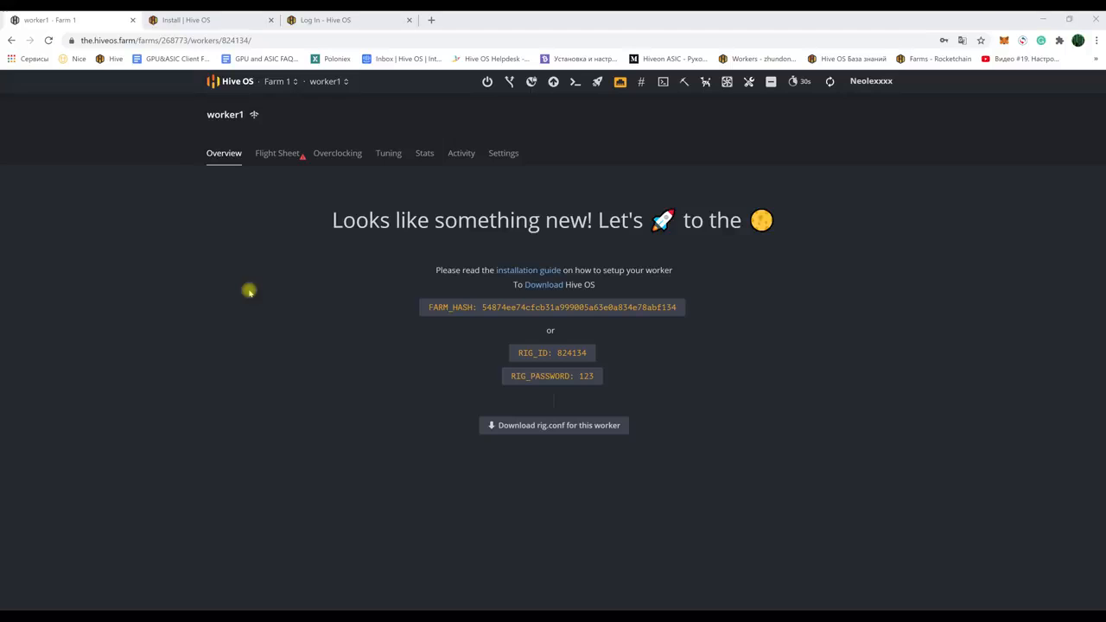
Step: Show the install page's 'How to Write Image' instructions for the GPU rig image
{"action": "left_click", "coordinate": [202, 20]}
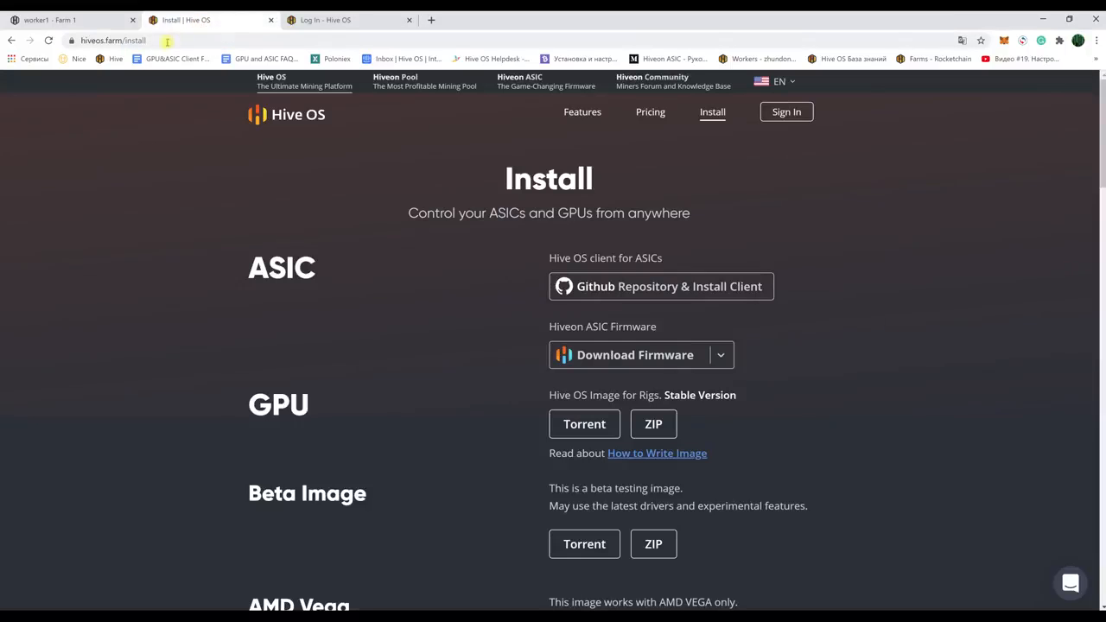
{"action": "left_click", "coordinate": [156, 40]}
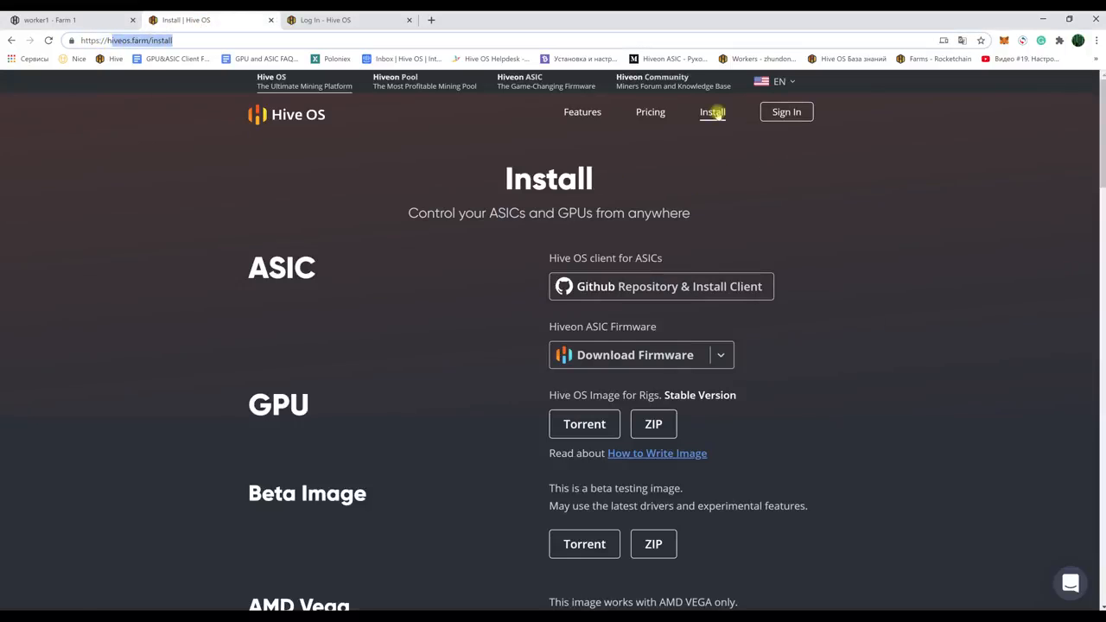
{"action": "left_click", "coordinate": [713, 113]}
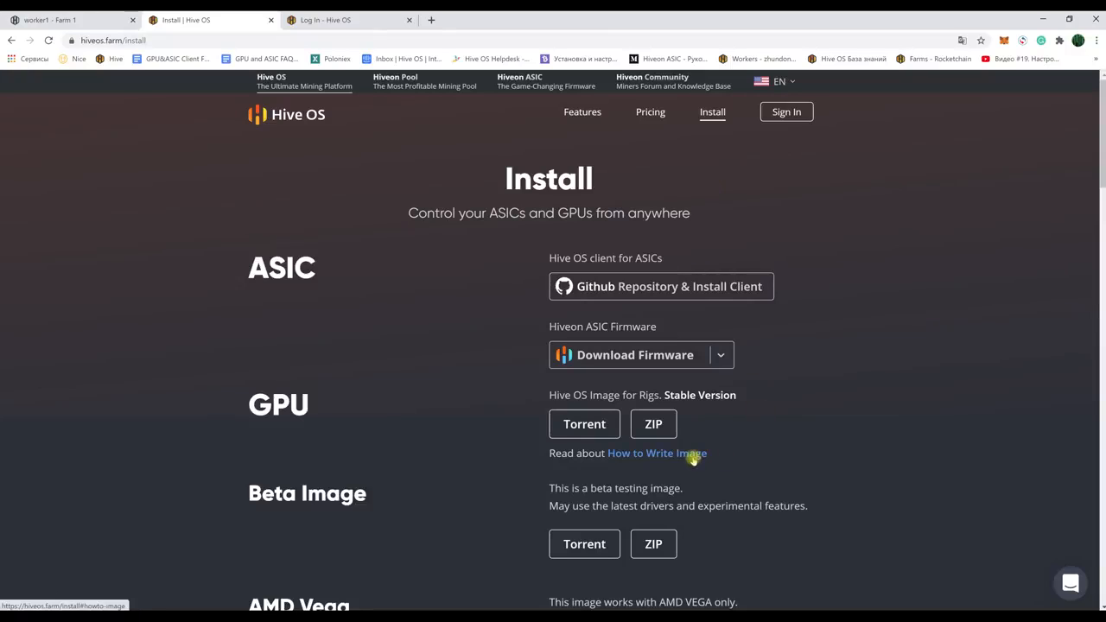
{"action": "left_click", "coordinate": [657, 453]}
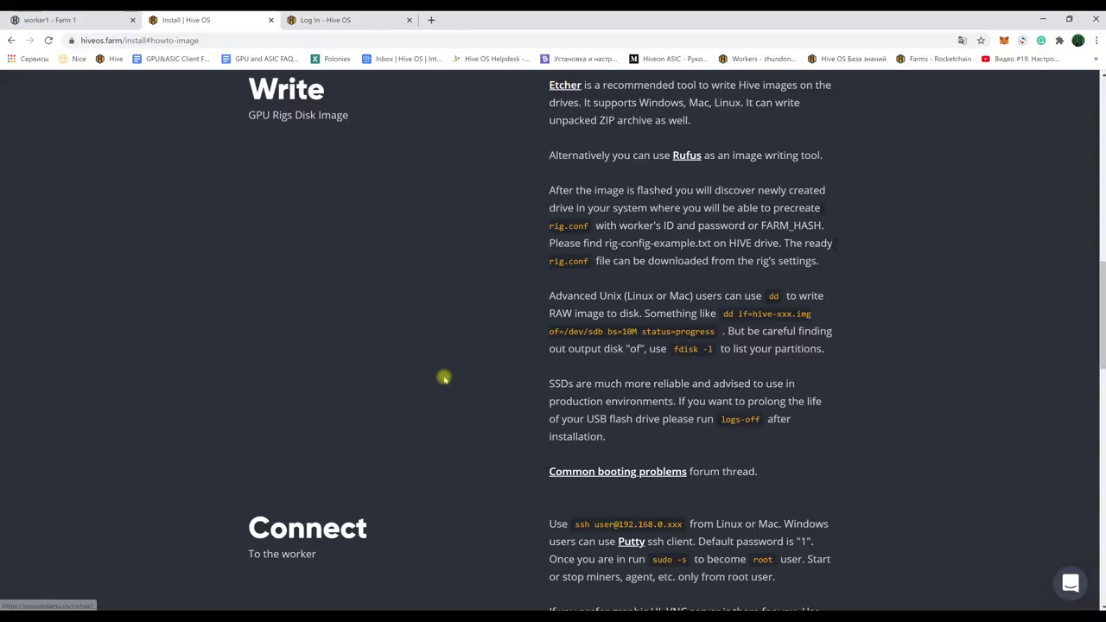
{"action": "left_click", "coordinate": [297, 617]}
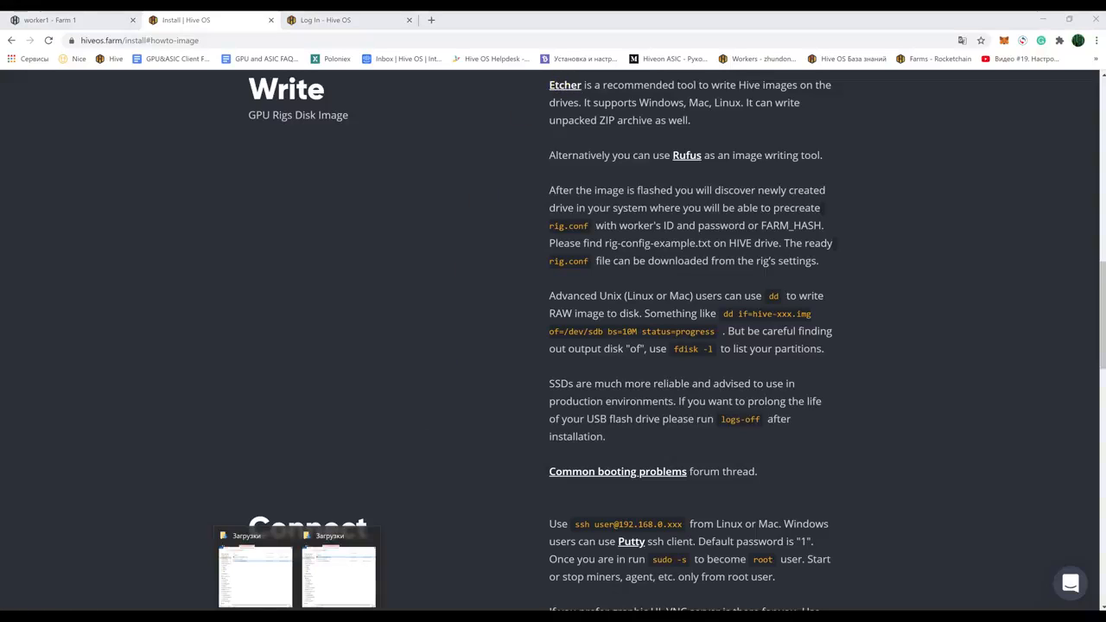
Step: Review the downloaded hiveos zip and .img in Downloads, then launch balenaEtcher
{"action": "left_click", "coordinate": [262, 558]}
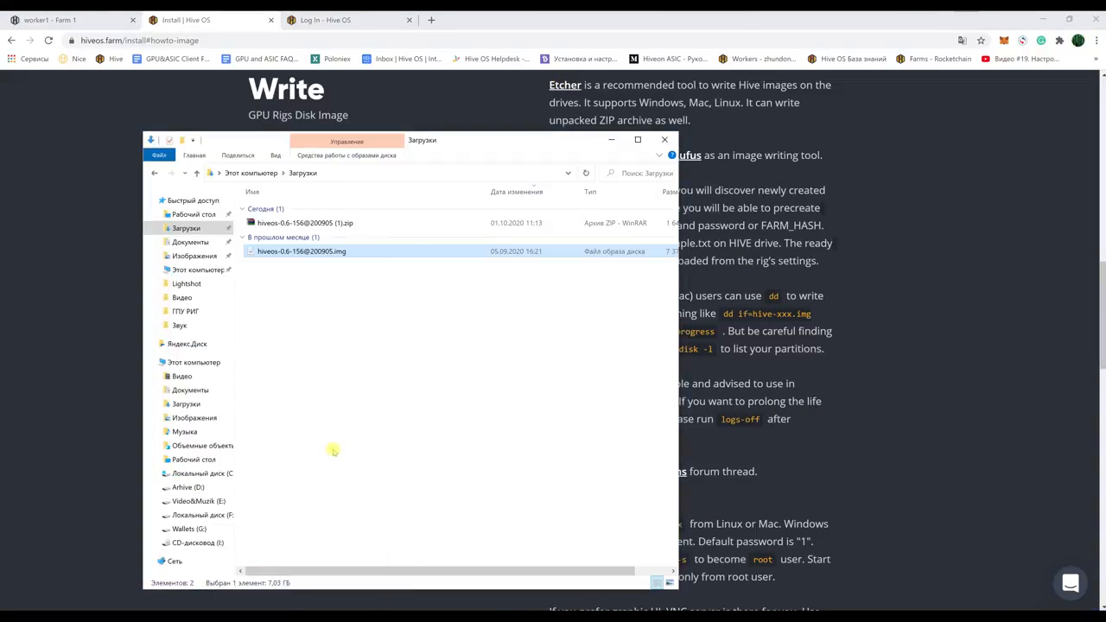
{"action": "left_click_drag", "start_coordinate": [459, 140], "coordinate": [436, 115]}
{"action": "left_click", "coordinate": [294, 197]}
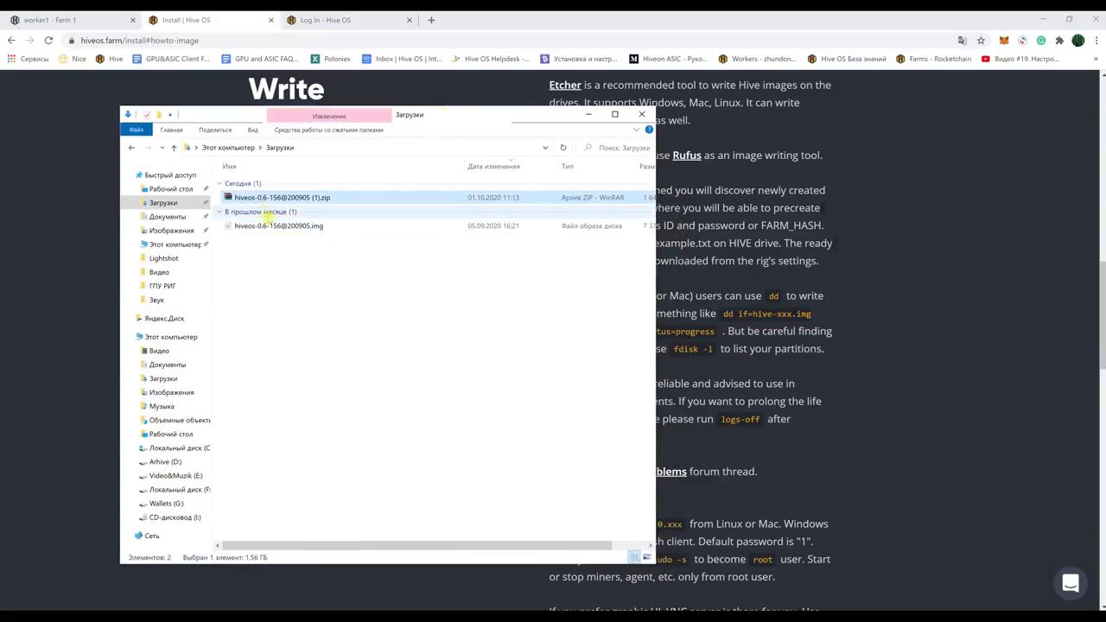
{"action": "left_click", "coordinate": [270, 225]}
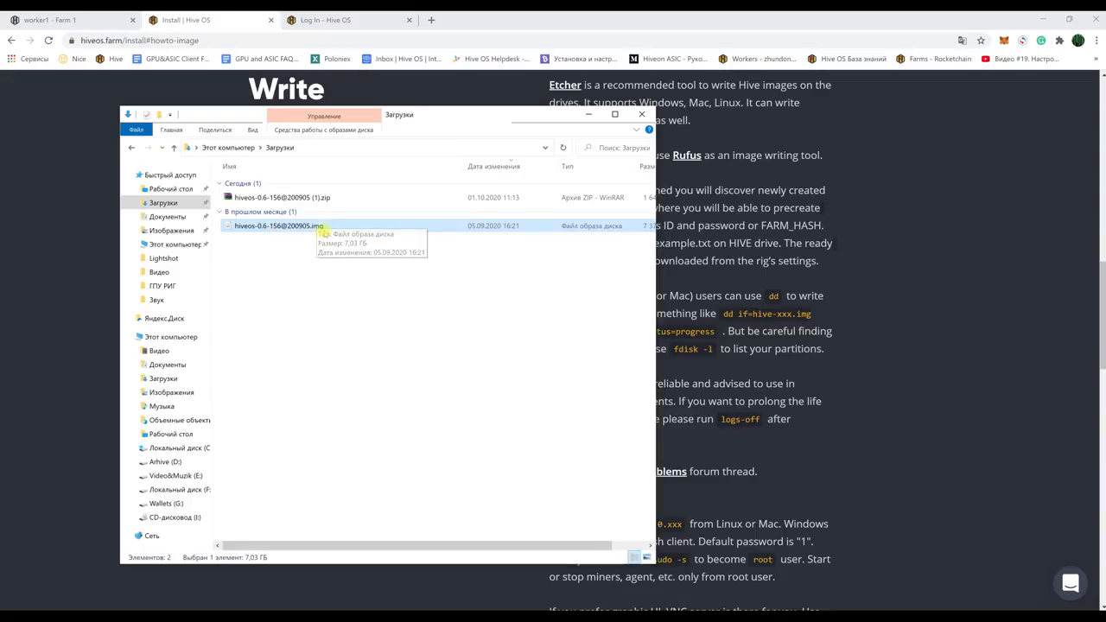
{"action": "left_click", "coordinate": [314, 263]}
{"action": "left_click", "coordinate": [592, 114]}
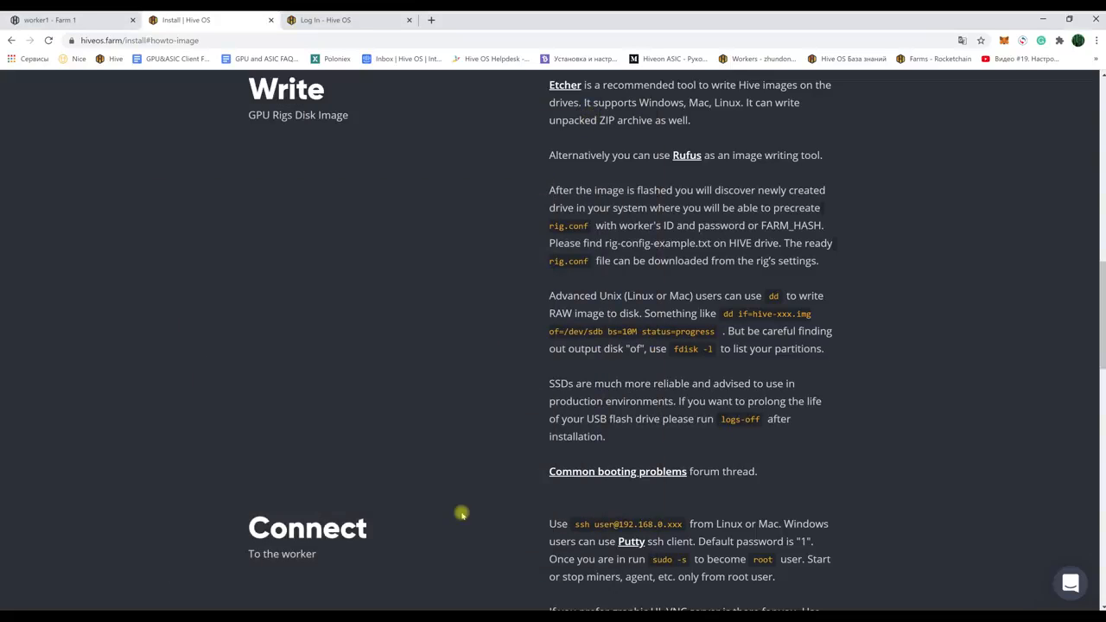
{"action": "left_click", "coordinate": [586, 617]}
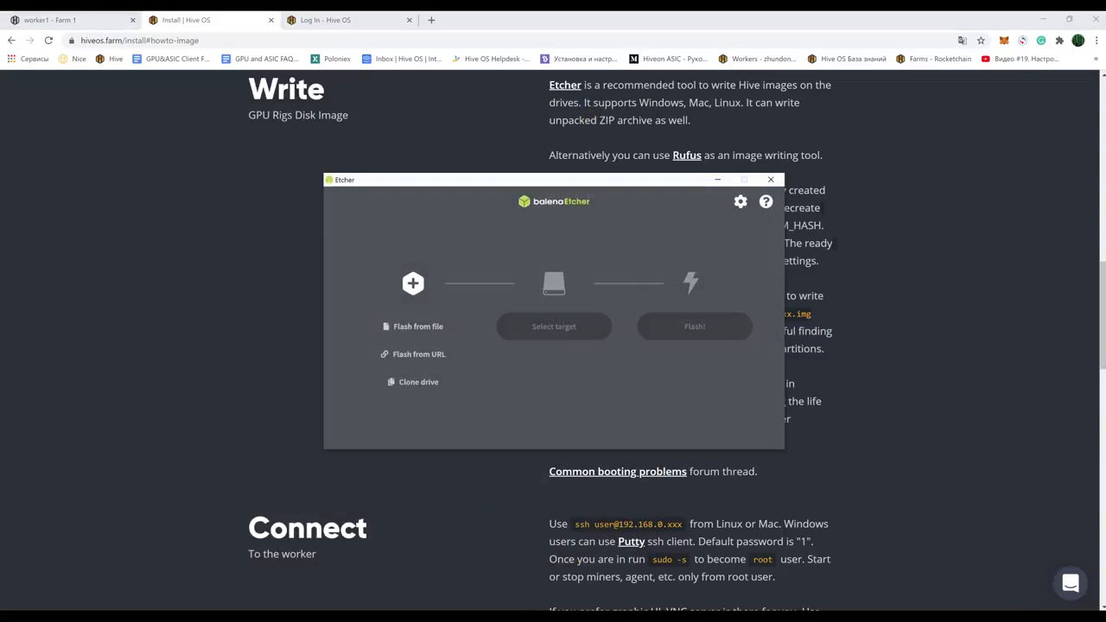
Step: Flash the hiveos .img onto the 60 GB SPCC USB drive with balenaEtcher
{"action": "left_click", "coordinate": [426, 327]}
{"action": "double_click", "coordinate": [445, 311]}
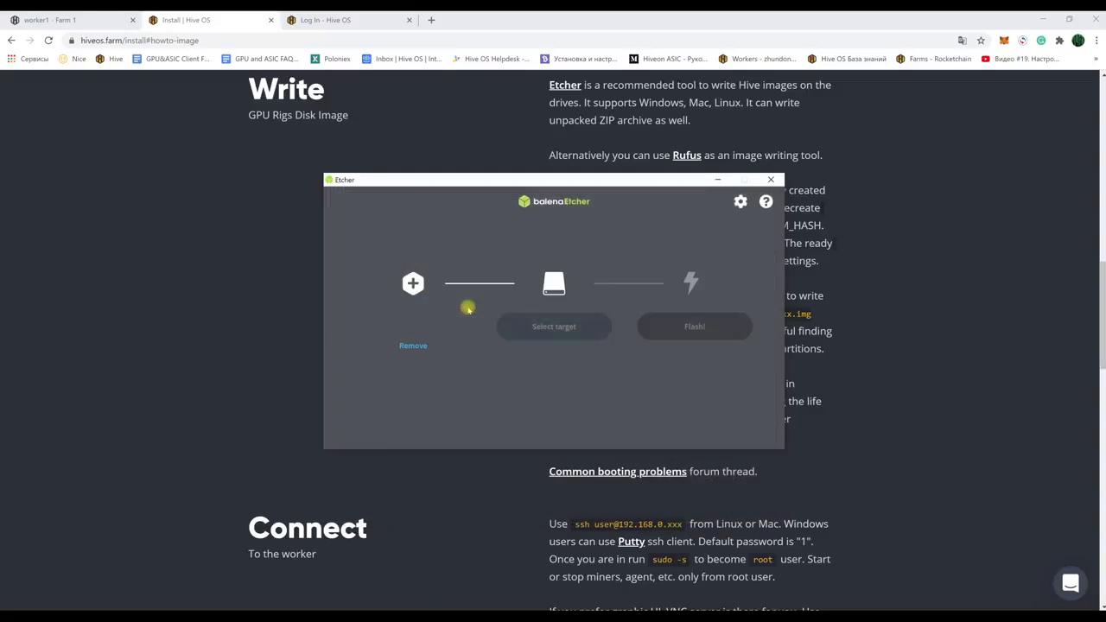
{"action": "left_click", "coordinate": [550, 328]}
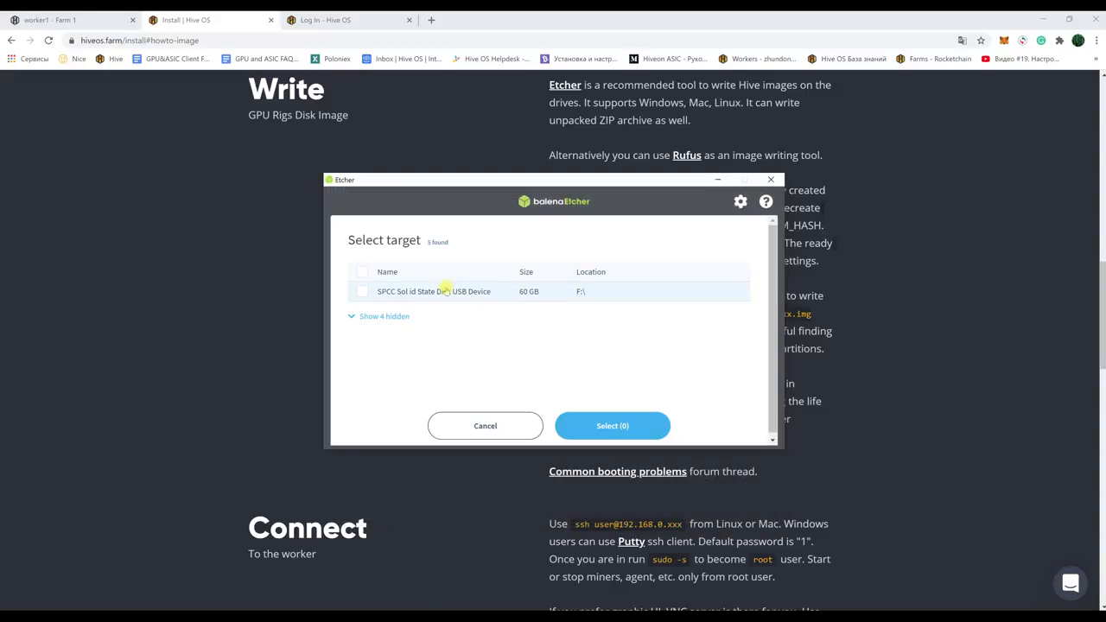
{"action": "left_click", "coordinate": [367, 292]}
{"action": "left_click", "coordinate": [608, 423]}
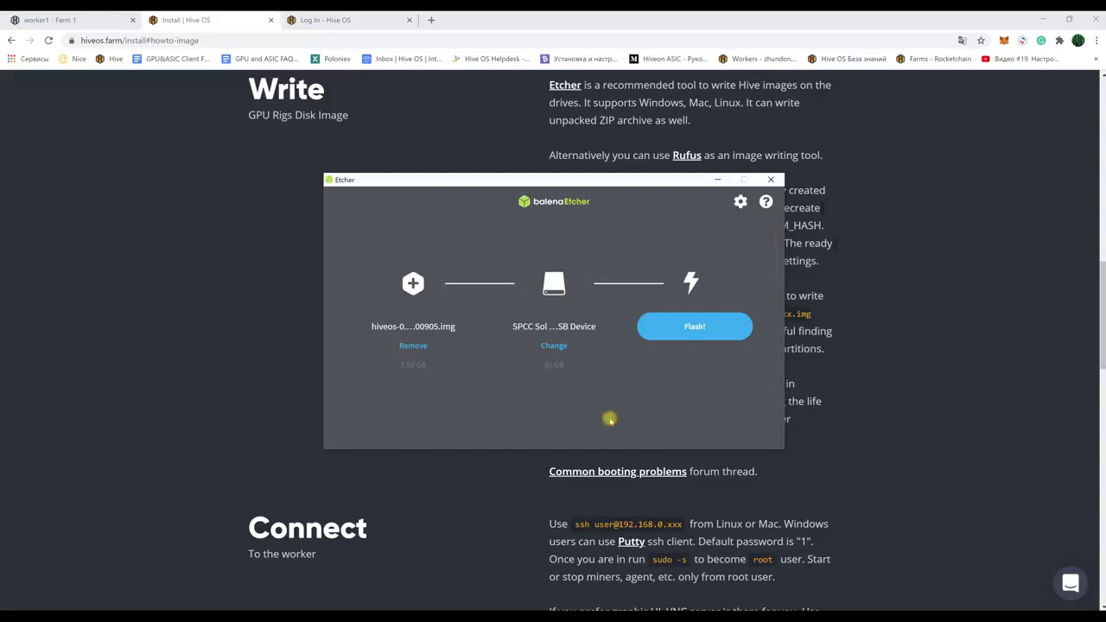
{"action": "left_click", "coordinate": [694, 326]}
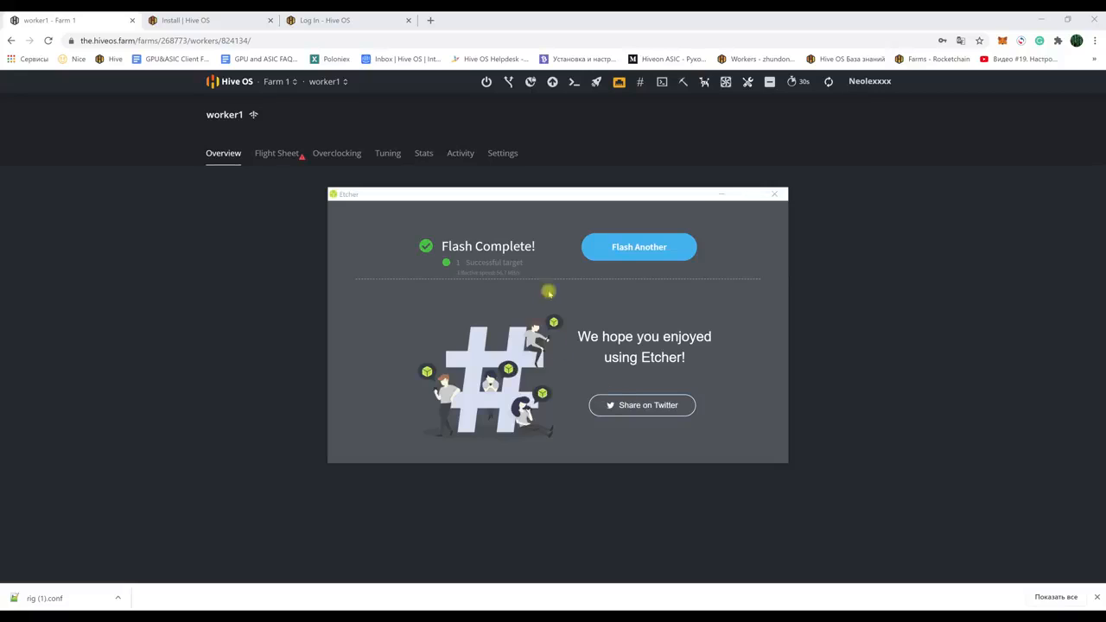
{"action": "left_click", "coordinate": [720, 195]}
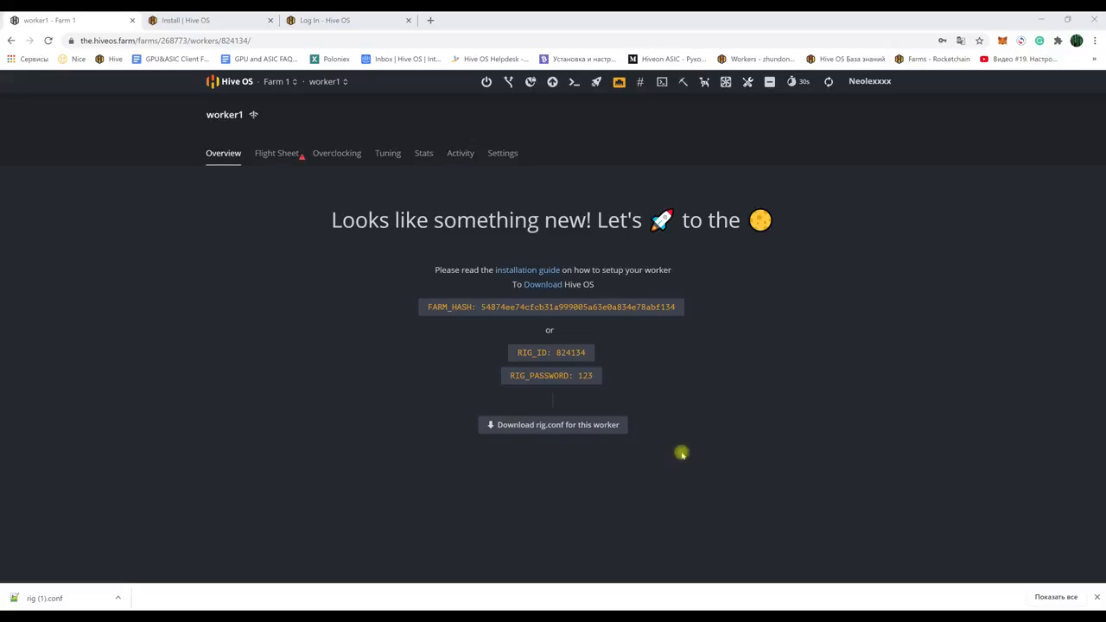
Step: Download worker1's rig.conf and copy it from its folder
{"action": "left_click", "coordinate": [553, 425]}
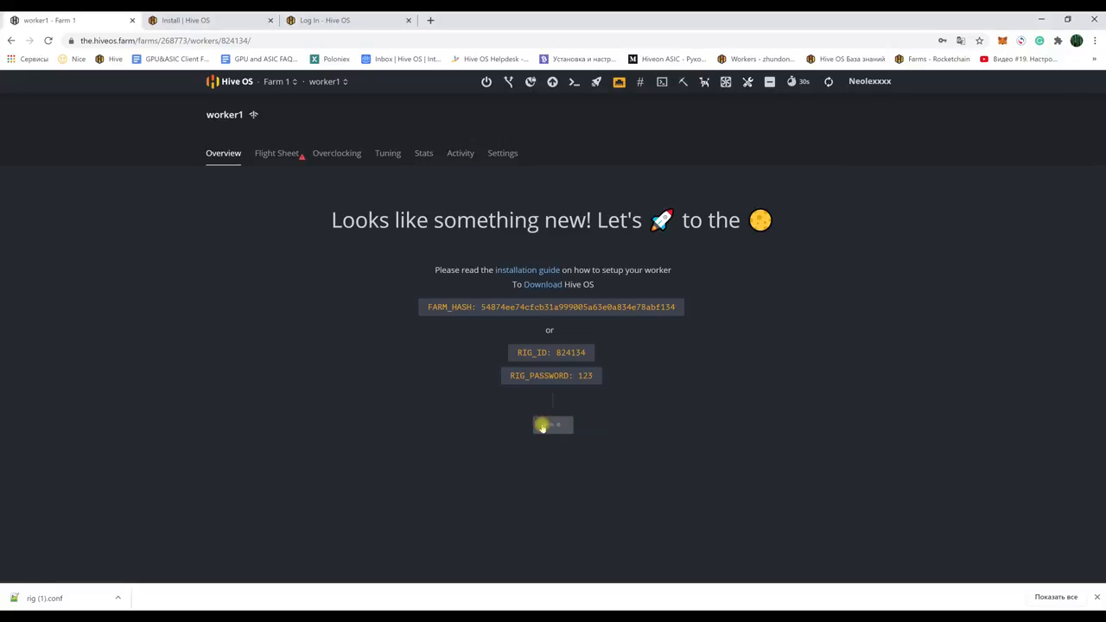
{"action": "left_click", "coordinate": [119, 597]}
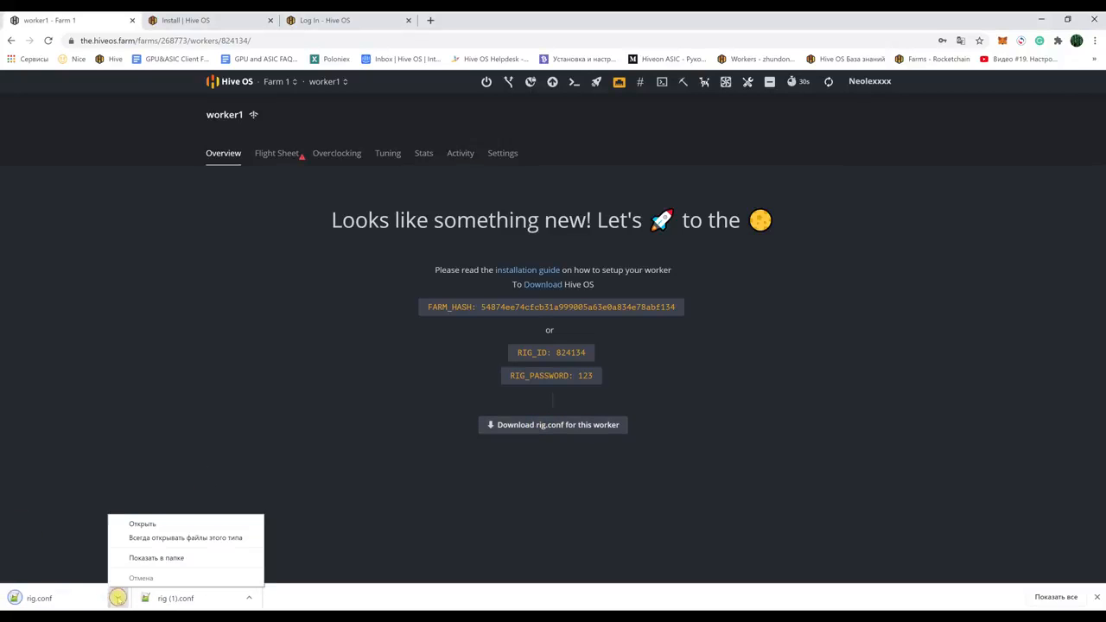
{"action": "left_click", "coordinate": [148, 558]}
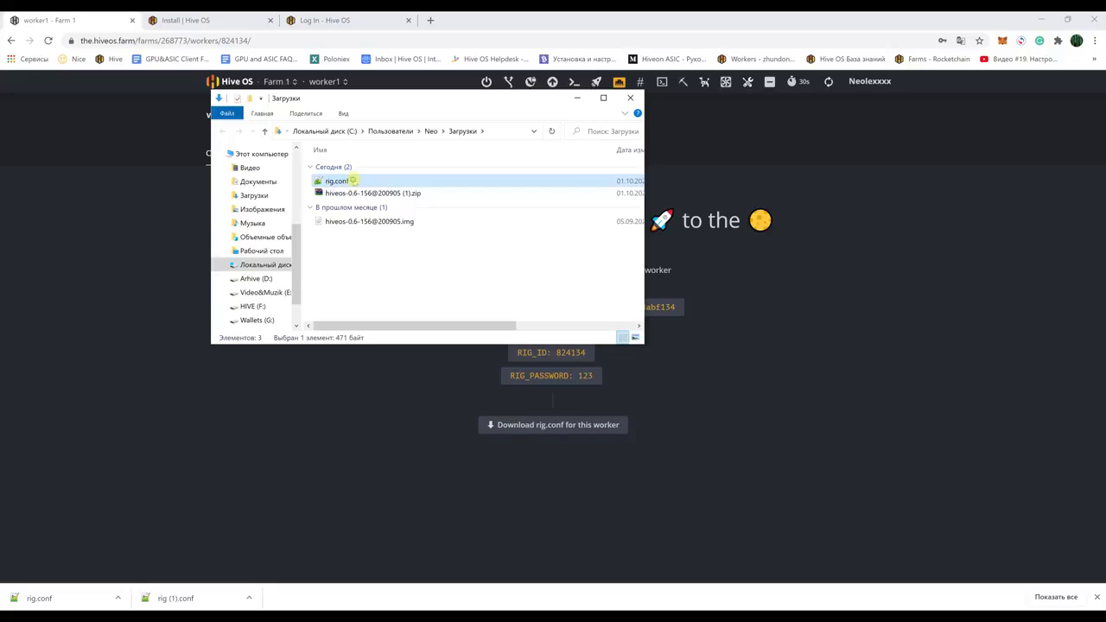
{"action": "right_click", "coordinate": [353, 182]}
{"action": "left_click", "coordinate": [403, 423]}
Step: Paste rig.conf onto the HIVE (F:) drive and close the HIVE and Downloads windows
{"action": "left_click", "coordinate": [296, 617]}
{"action": "left_click", "coordinate": [279, 572]}
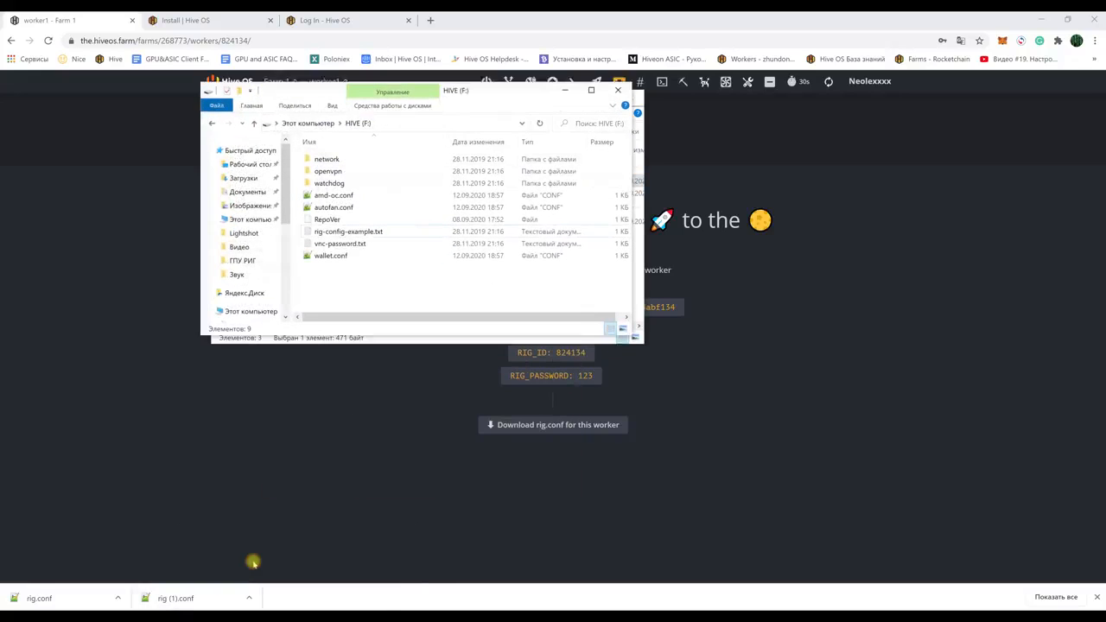
{"action": "right_click", "coordinate": [336, 273]}
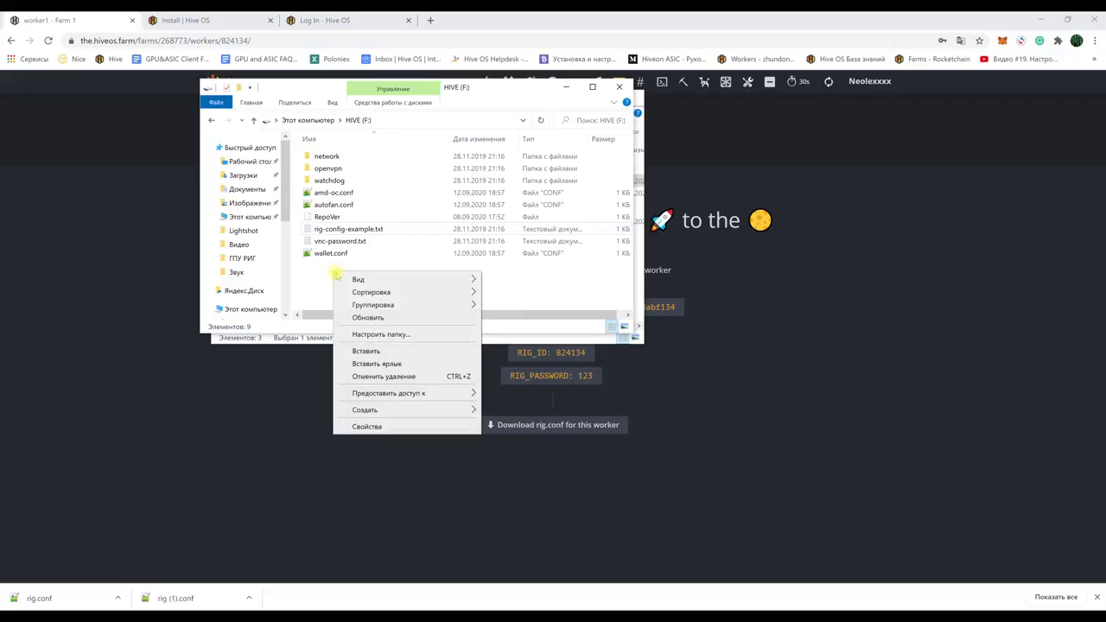
{"action": "left_click", "coordinate": [359, 350]}
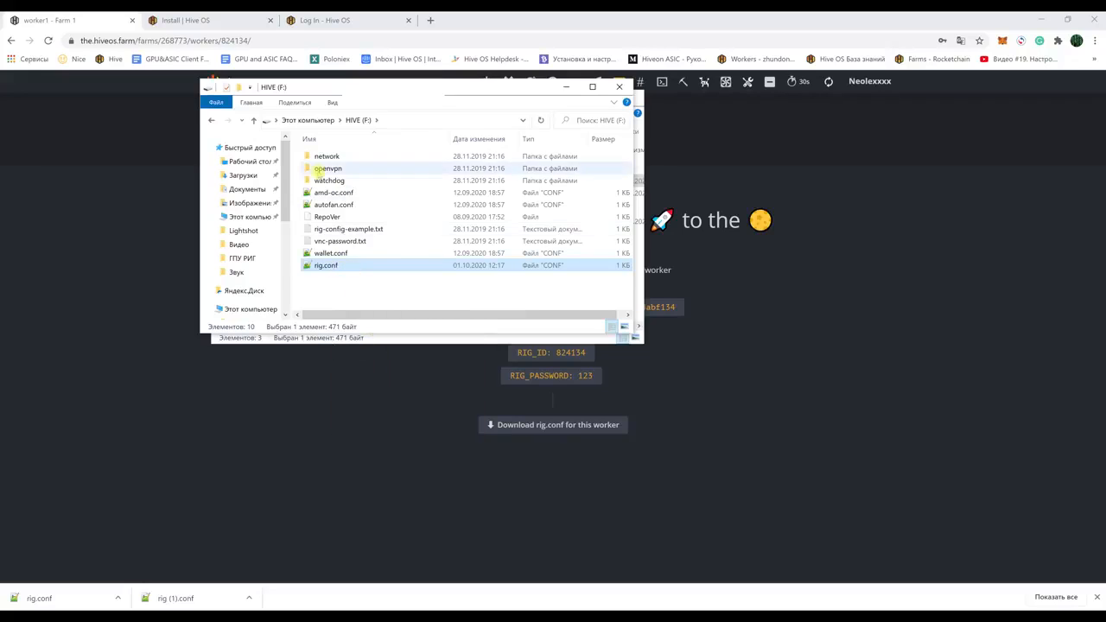
{"action": "left_click", "coordinate": [619, 86]}
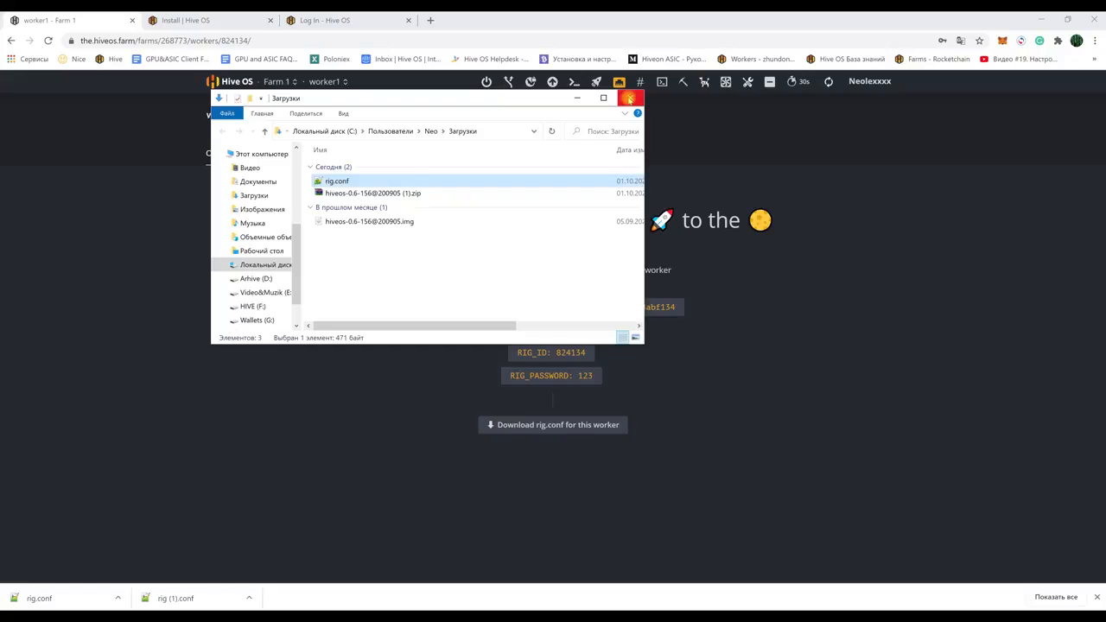
{"action": "left_click", "coordinate": [630, 97]}
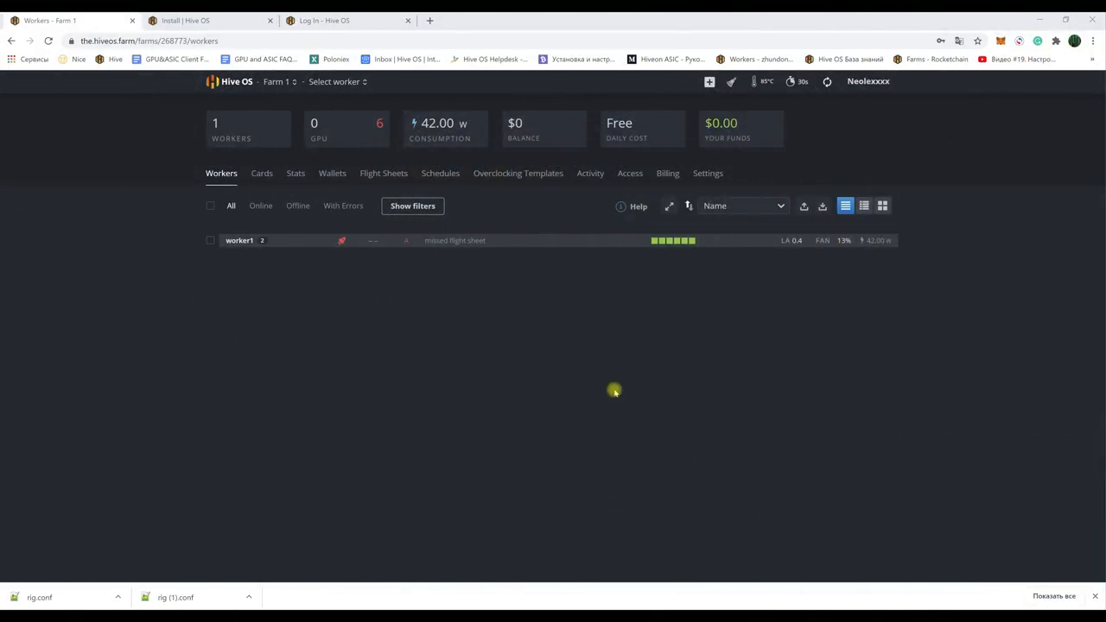
Step: Open worker1's overview and glance at its Flight Sheet options
{"action": "left_click", "coordinate": [236, 240]}
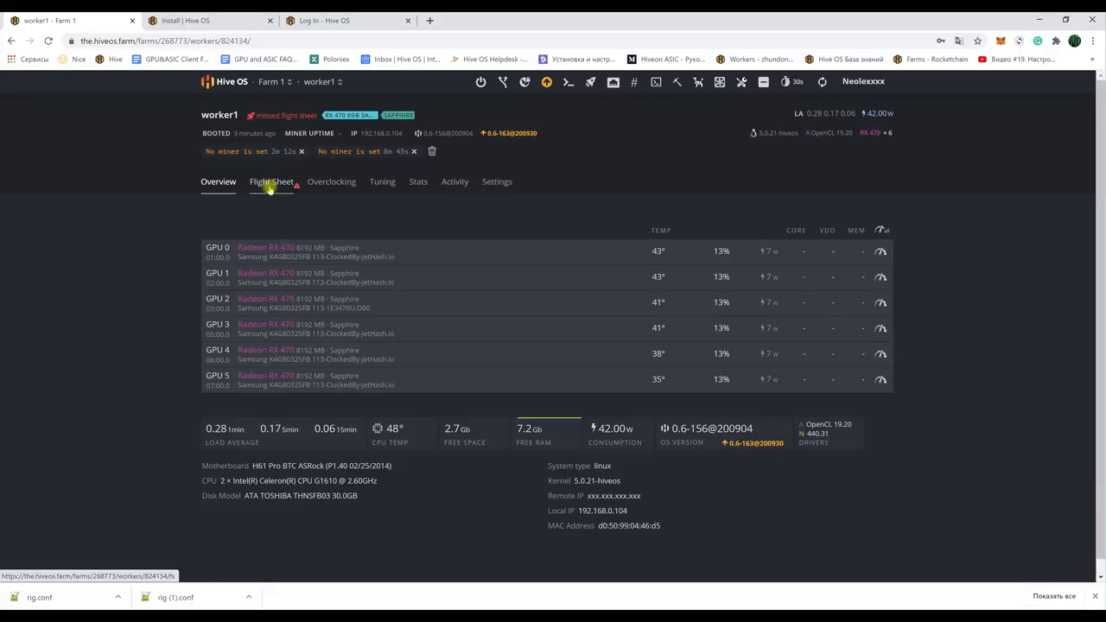
{"action": "left_click", "coordinate": [591, 81]}
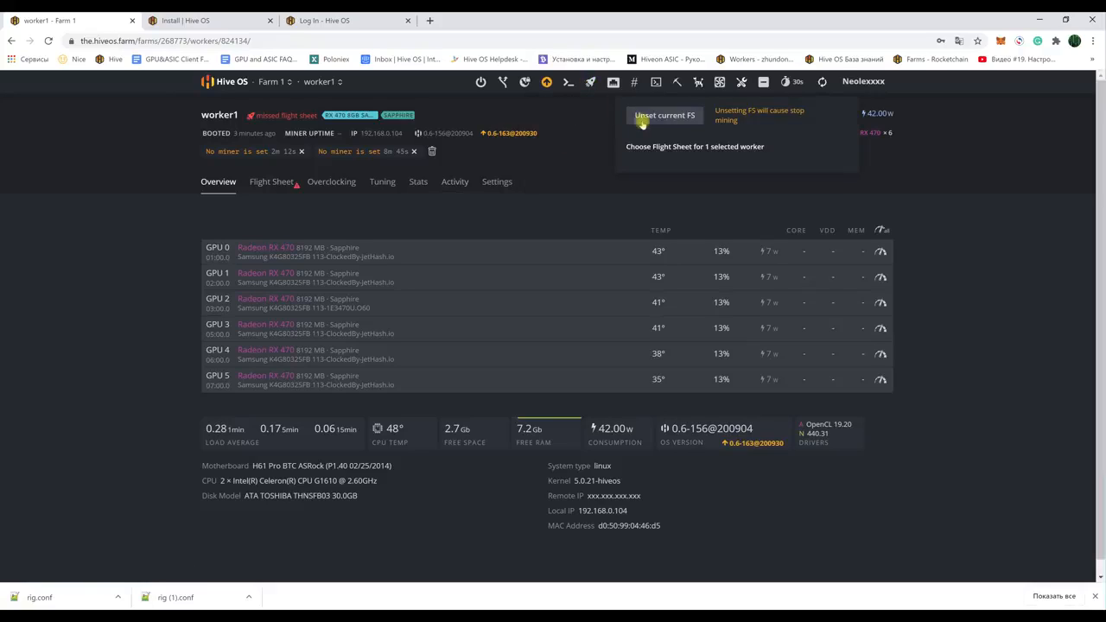
{"action": "left_click", "coordinate": [571, 204]}
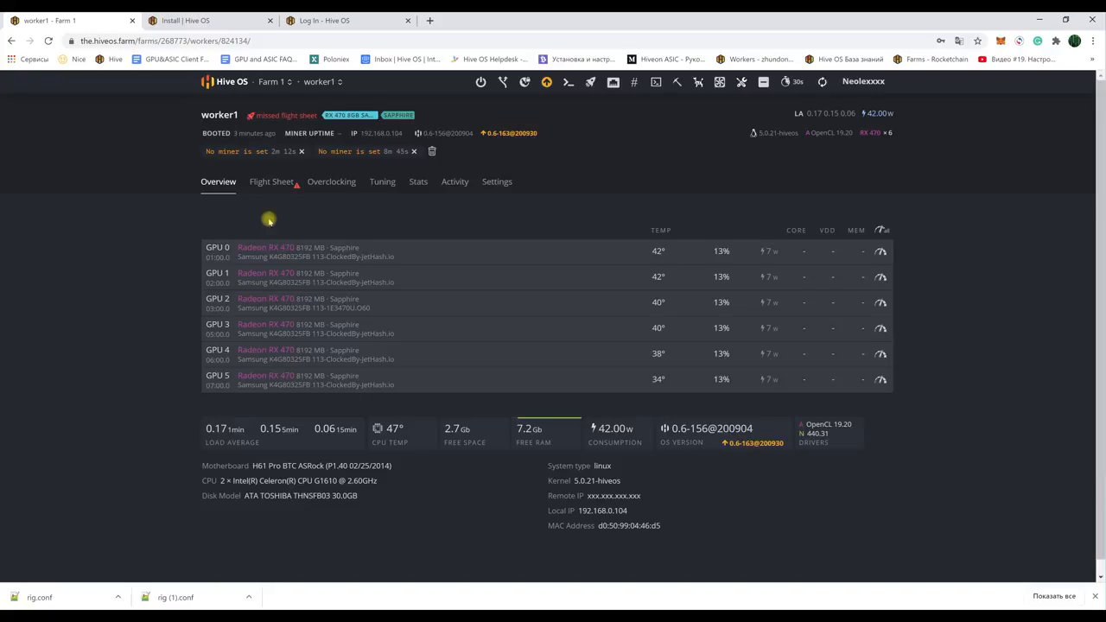
Step: Scroll through the Hive OS install page
{"action": "left_click", "coordinate": [203, 21]}
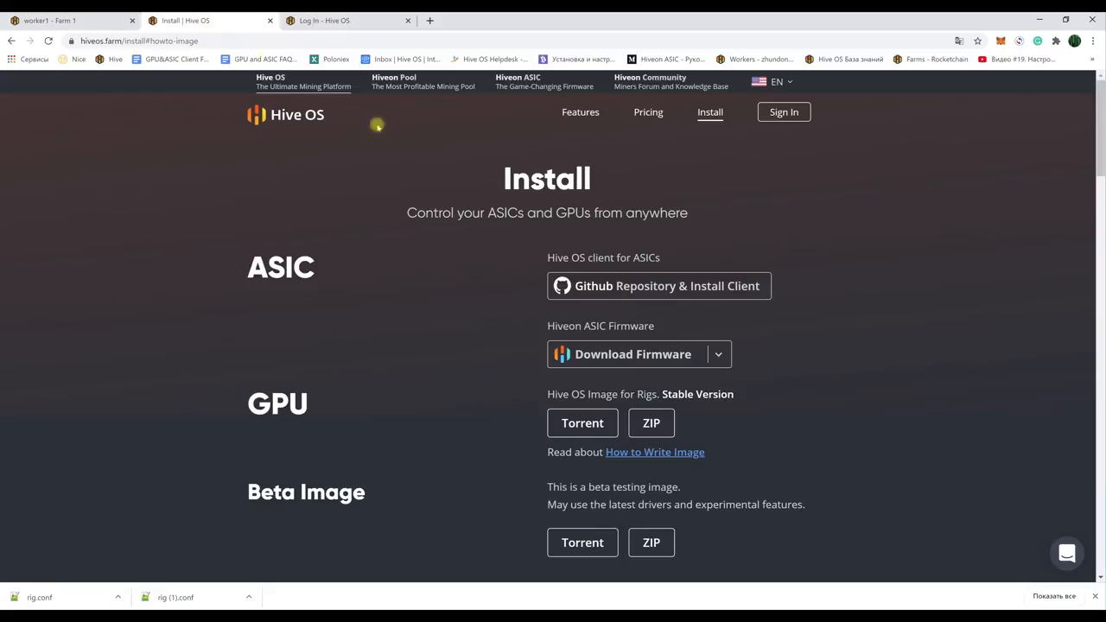
{"action": "scroll", "coordinate": [420, 360], "scroll_direction": "down", "scroll_amount": 20}
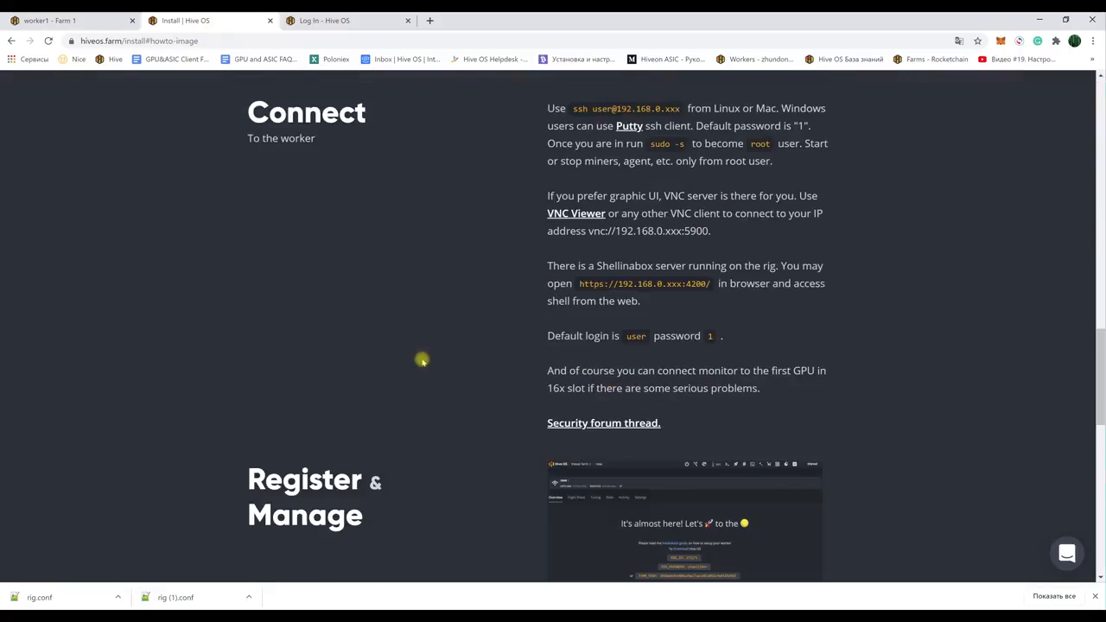
{"action": "scroll", "coordinate": [422, 362], "scroll_direction": "down", "scroll_amount": 5}
{"action": "scroll", "coordinate": [420, 358], "scroll_direction": "up", "scroll_amount": 5}
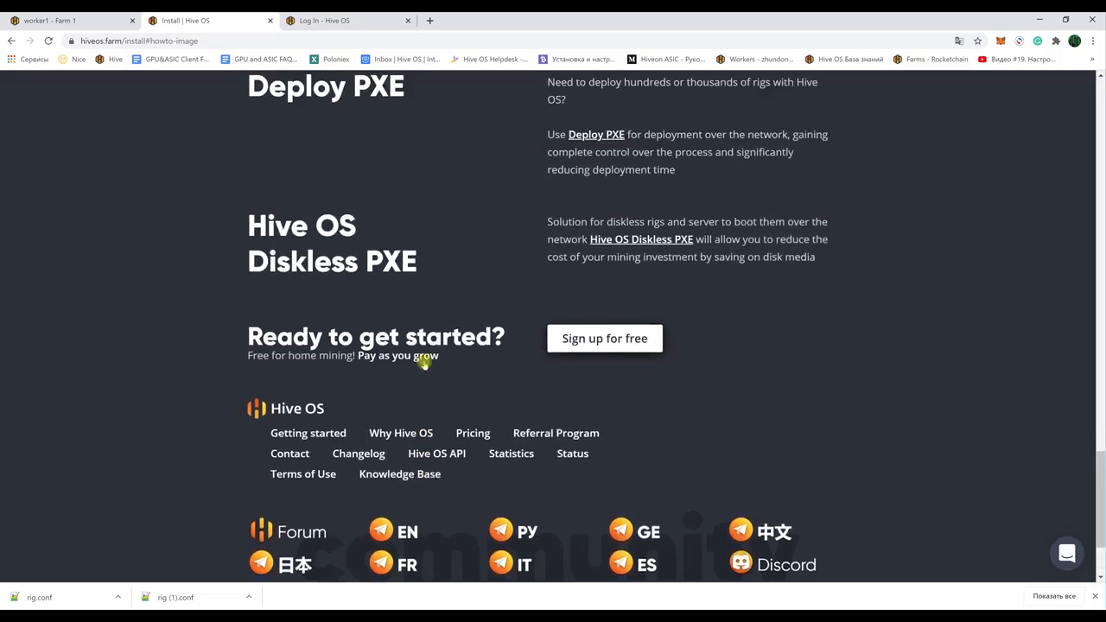
{"action": "scroll", "coordinate": [424, 364], "scroll_direction": "up", "scroll_amount": 10}
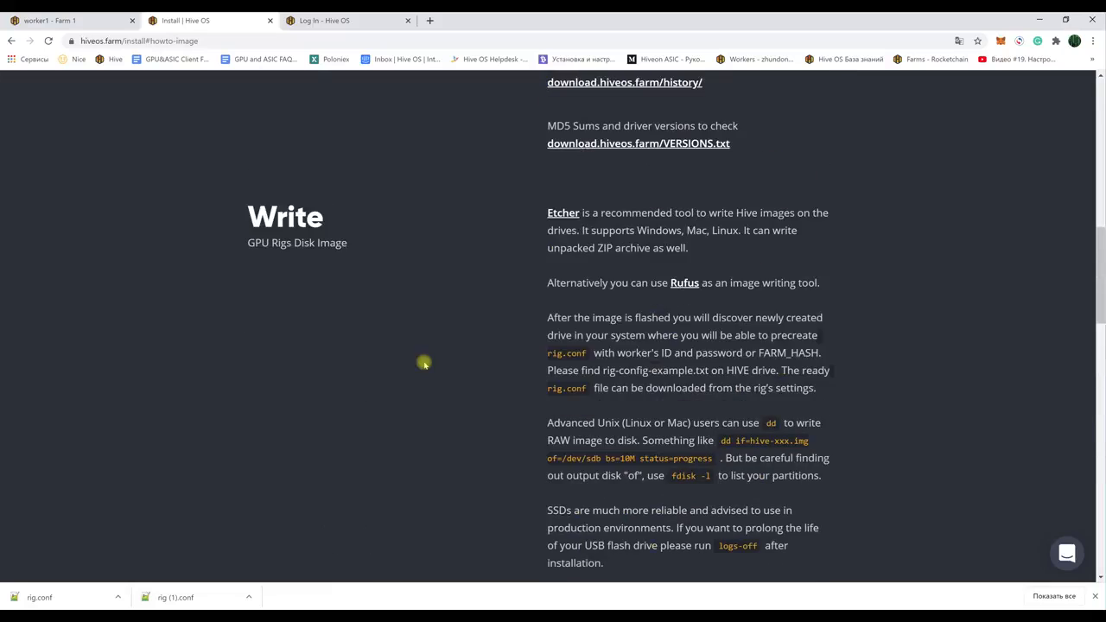
{"action": "scroll", "coordinate": [424, 364], "scroll_direction": "up", "scroll_amount": 3}
Step: From worker1's Flight Sheet, go to creating a flight sheet and start a new wallet
{"action": "left_click", "coordinate": [95, 21]}
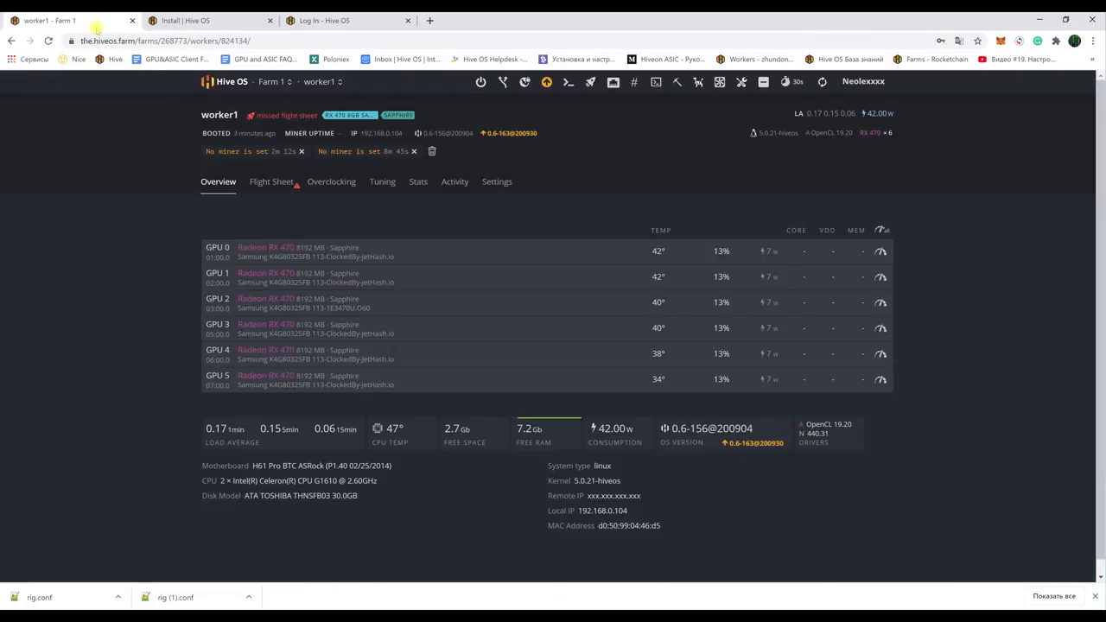
{"action": "left_click", "coordinate": [272, 181]}
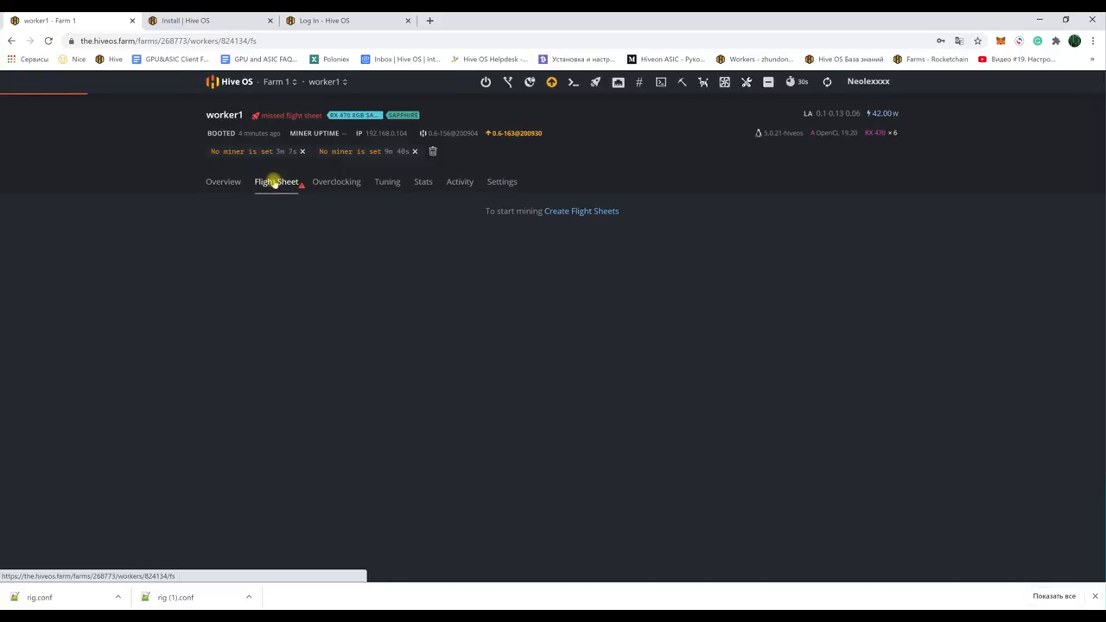
{"action": "left_click", "coordinate": [578, 210]}
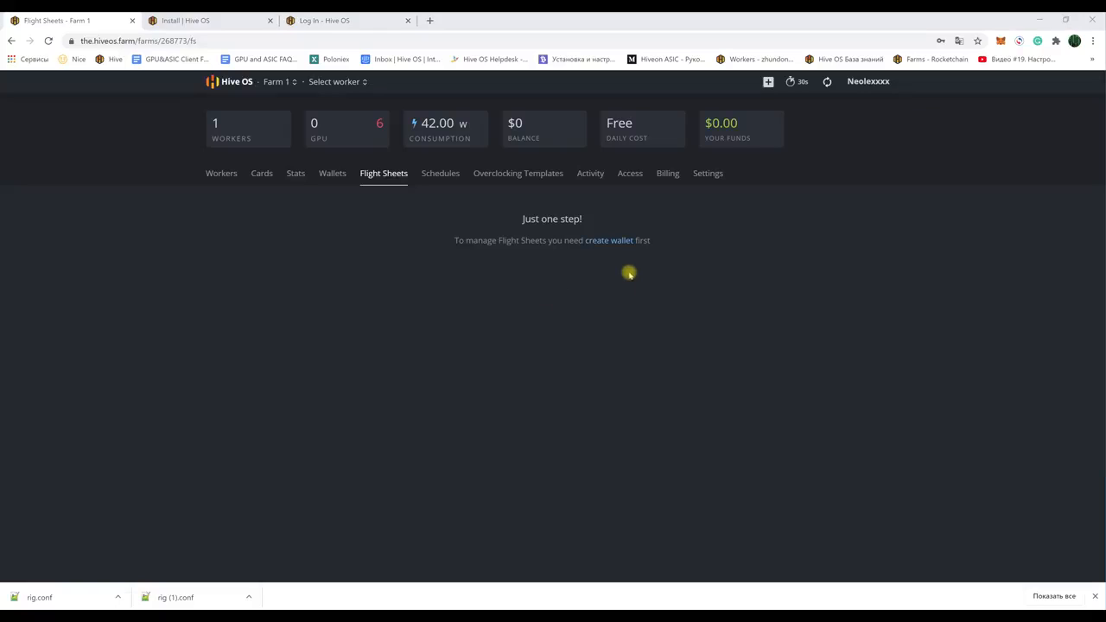
{"action": "left_click", "coordinate": [604, 243]}
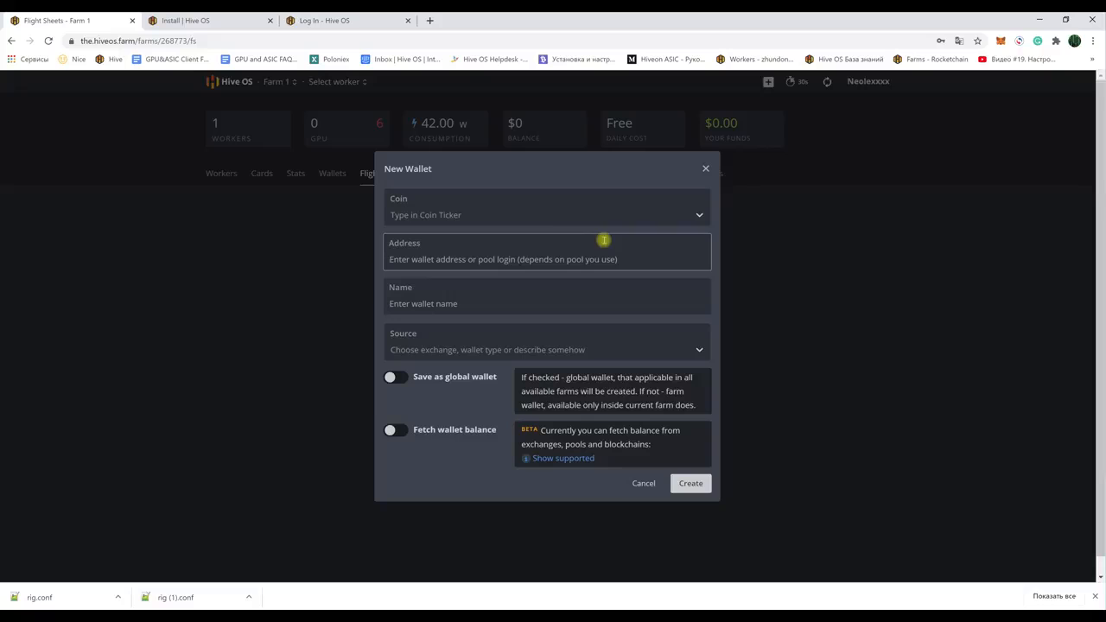
Step: Create a wallet 'My Wallet' with coin ETH and the pasted wallet address
{"action": "left_click", "coordinate": [438, 216]}
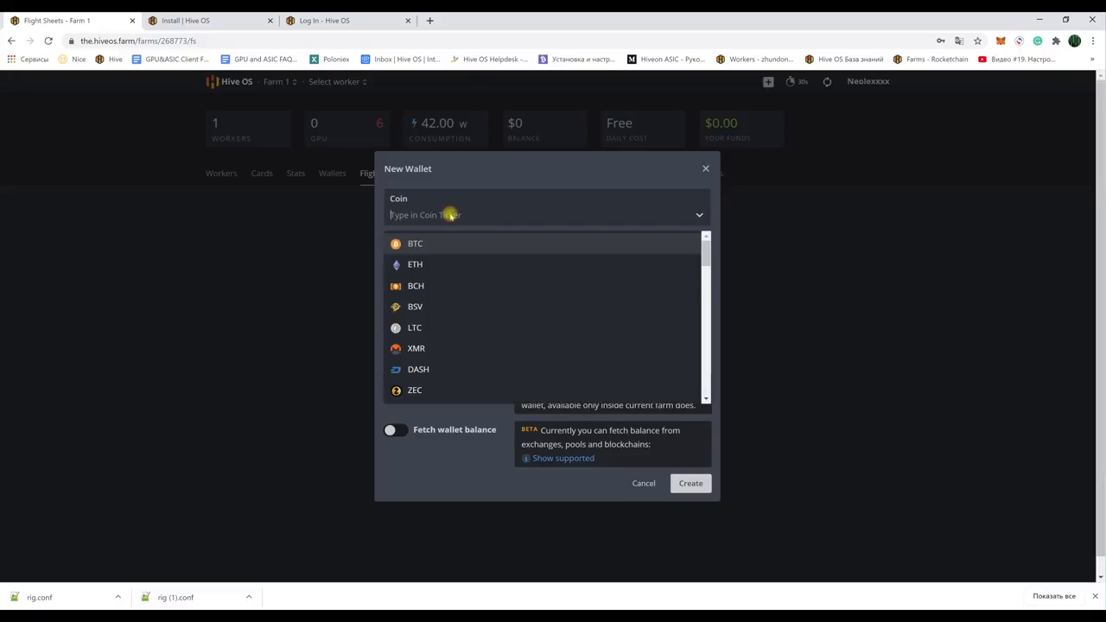
{"action": "left_click", "coordinate": [415, 266]}
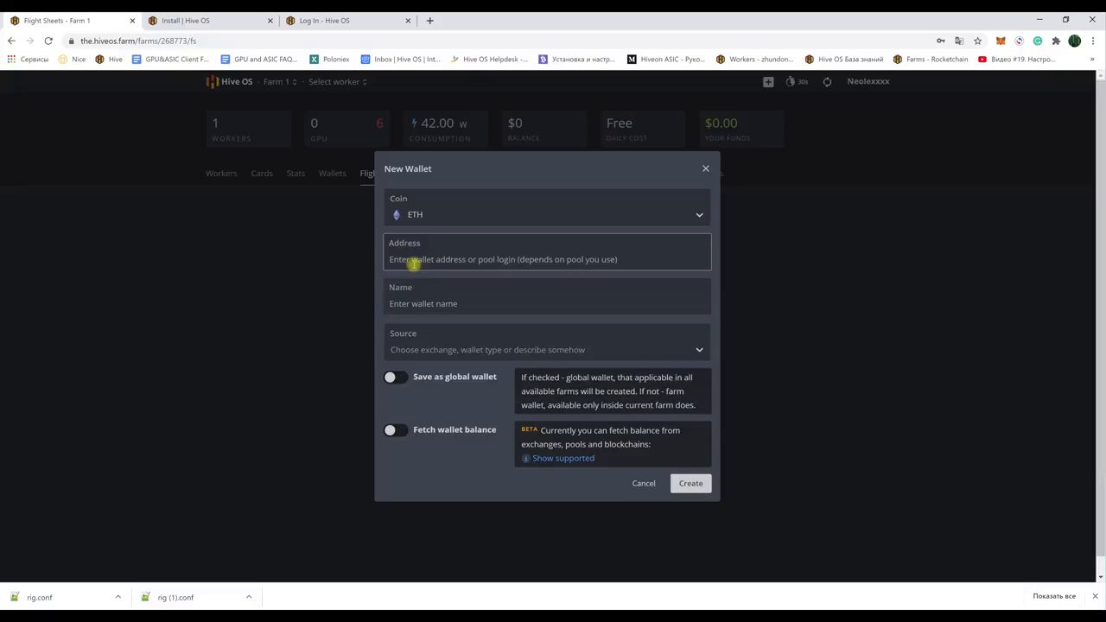
{"action": "right_click", "coordinate": [424, 259]}
{"action": "left_click", "coordinate": [456, 348]}
{"action": "left_click", "coordinate": [424, 303]}
{"action": "type", "text": "My Wallet"}
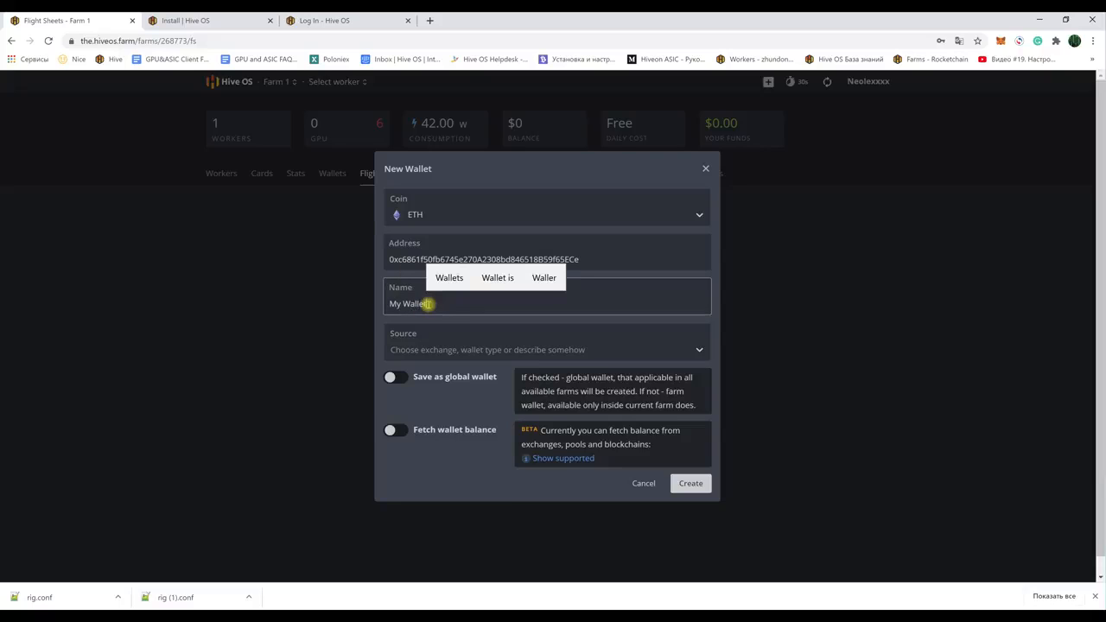
{"action": "left_click", "coordinate": [691, 484]}
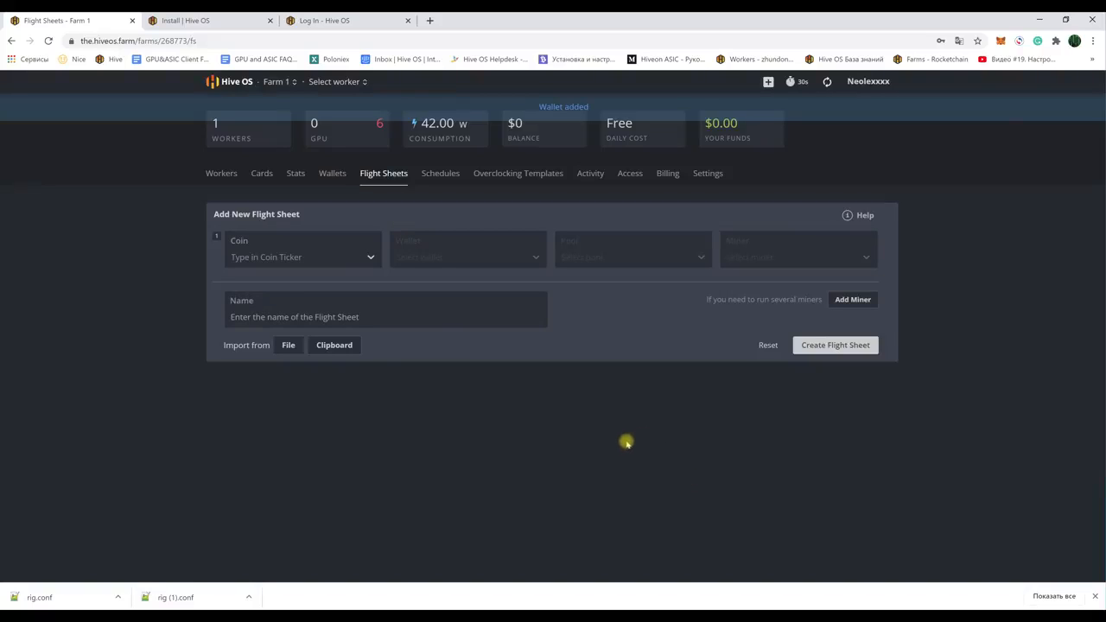
Step: Set the flight sheet's coin to ETH and its wallet to My Wallet
{"action": "left_click", "coordinate": [353, 260]}
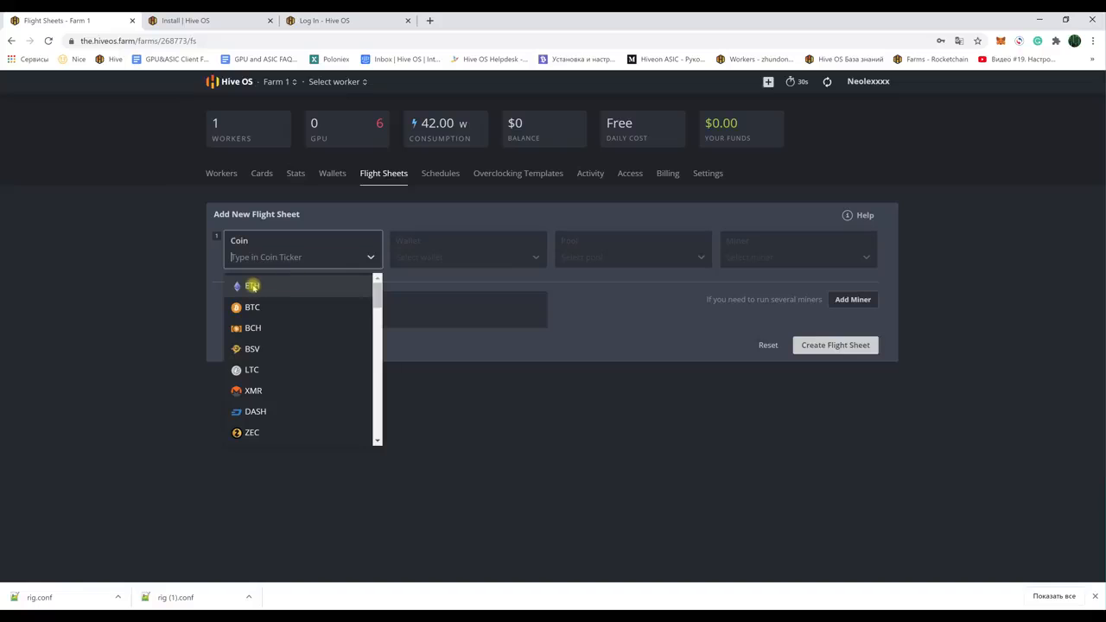
{"action": "left_click", "coordinate": [250, 286]}
{"action": "left_click", "coordinate": [433, 256]}
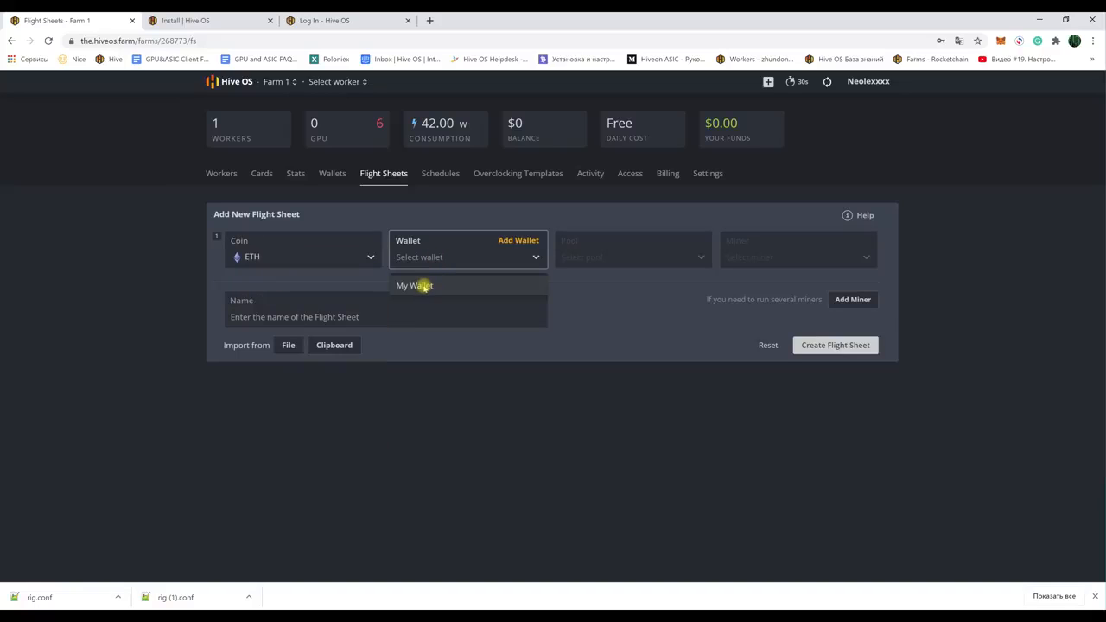
{"action": "left_click", "coordinate": [424, 286]}
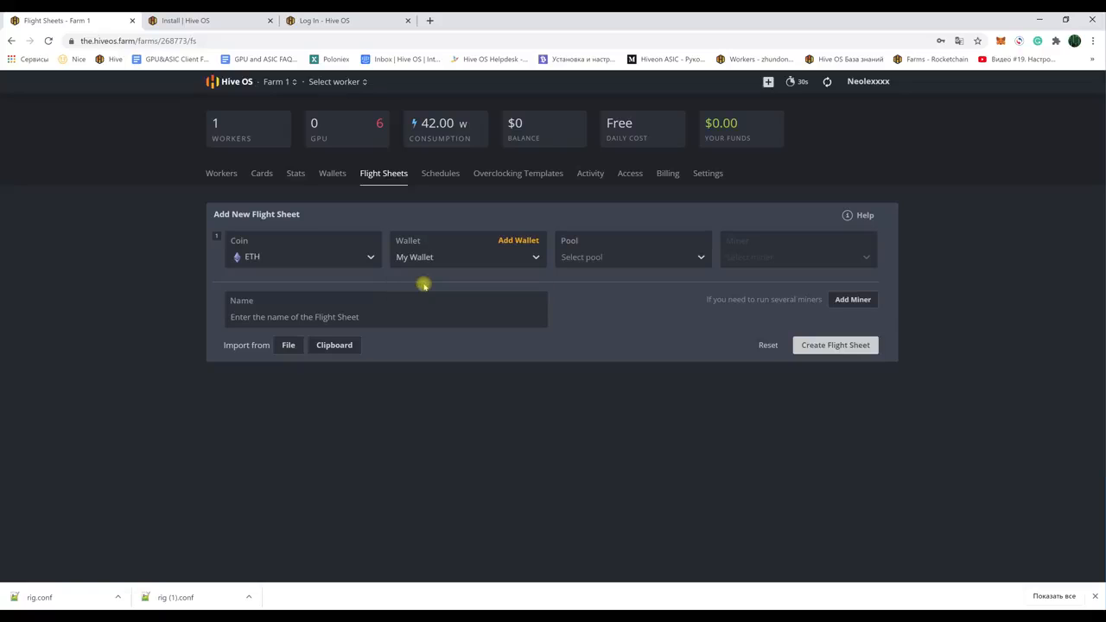
Step: Choose the Hiveon pool with Russia, Europe, N.America West and Asia servers
{"action": "left_click", "coordinate": [686, 268]}
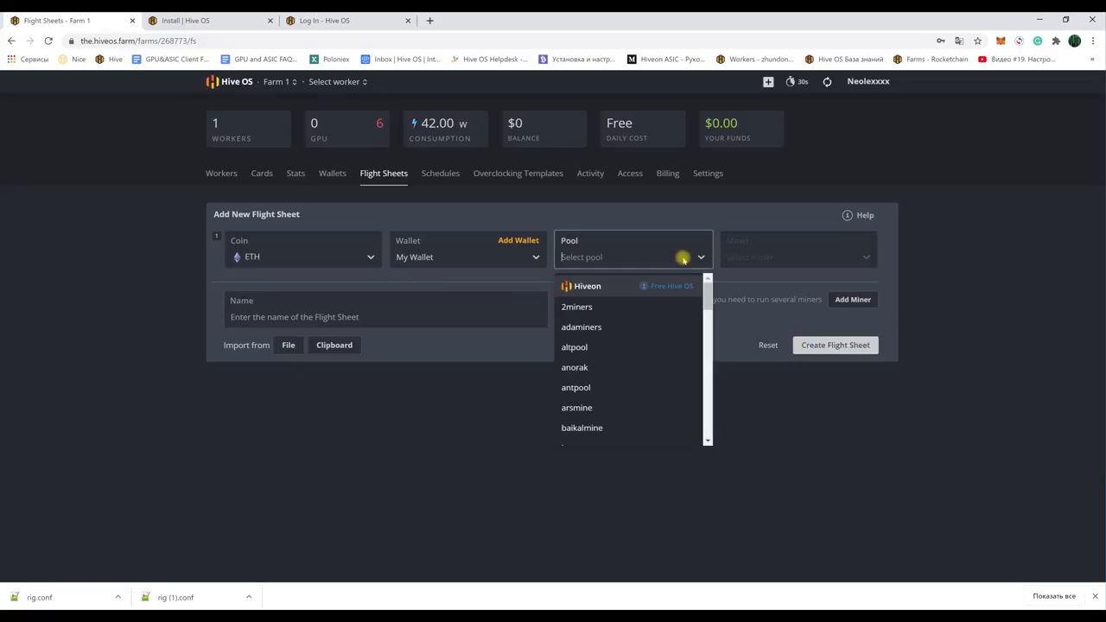
{"action": "scroll", "coordinate": [706, 296], "scroll_direction": "down", "scroll_amount": 1}
{"action": "mouse_move", "coordinate": [706, 296]}
{"action": "left_mouse_down"}
{"action": "mouse_move", "coordinate": [710, 425]}
{"action": "mouse_move", "coordinate": [709, 279]}
{"action": "left_mouse_up"}
{"action": "left_click", "coordinate": [591, 287]}
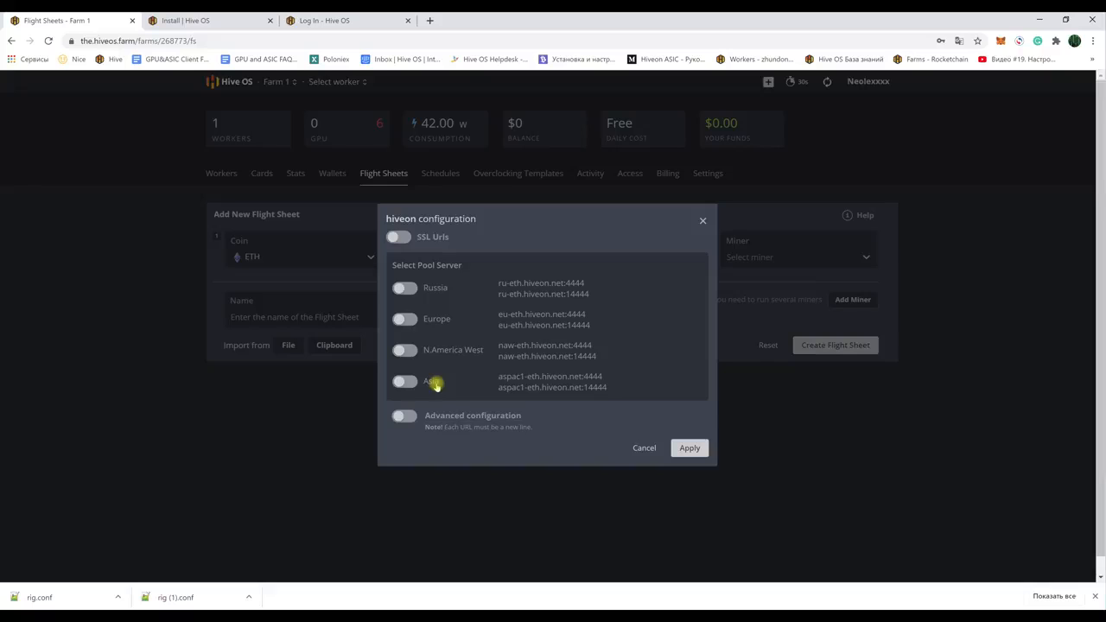
{"action": "left_click", "coordinate": [406, 288]}
{"action": "left_click", "coordinate": [408, 306]}
{"action": "left_click", "coordinate": [406, 363]}
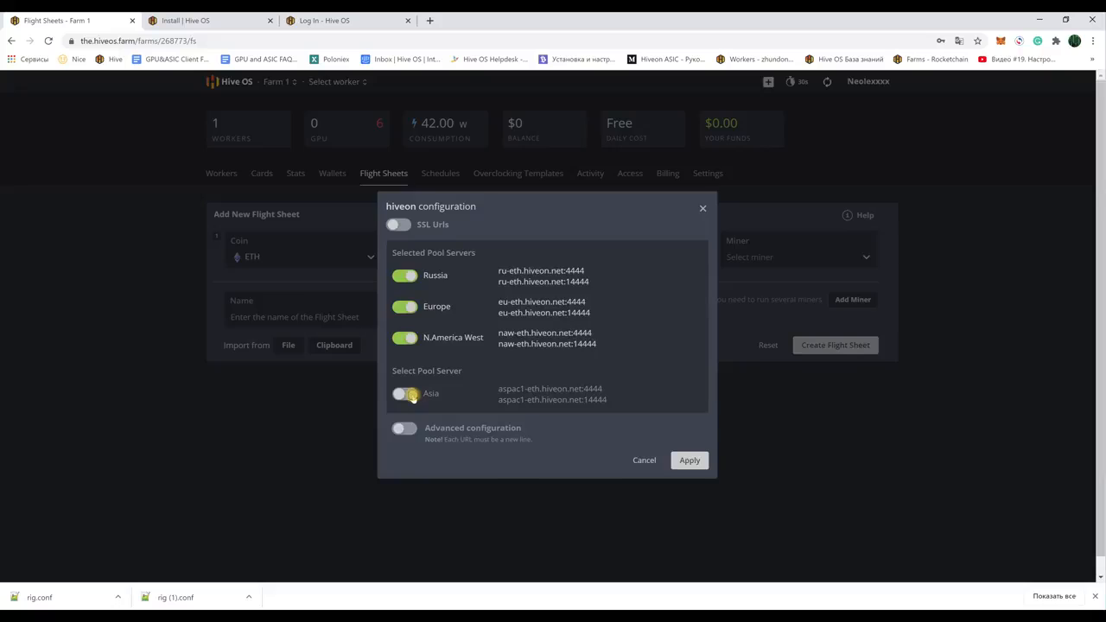
{"action": "left_click", "coordinate": [404, 391]}
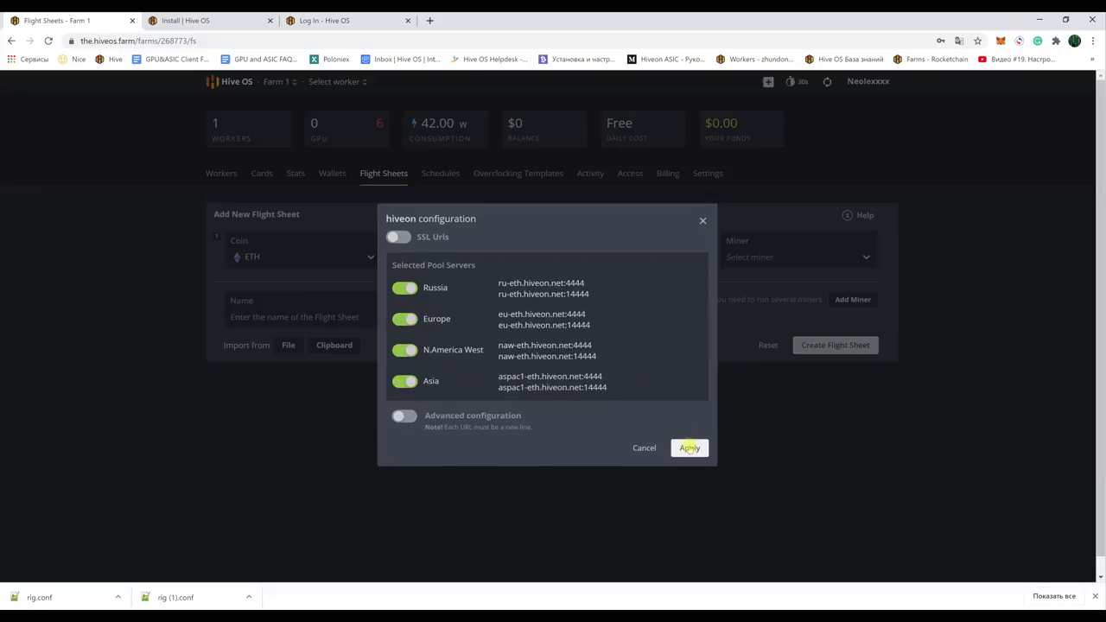
{"action": "left_click", "coordinate": [689, 447]}
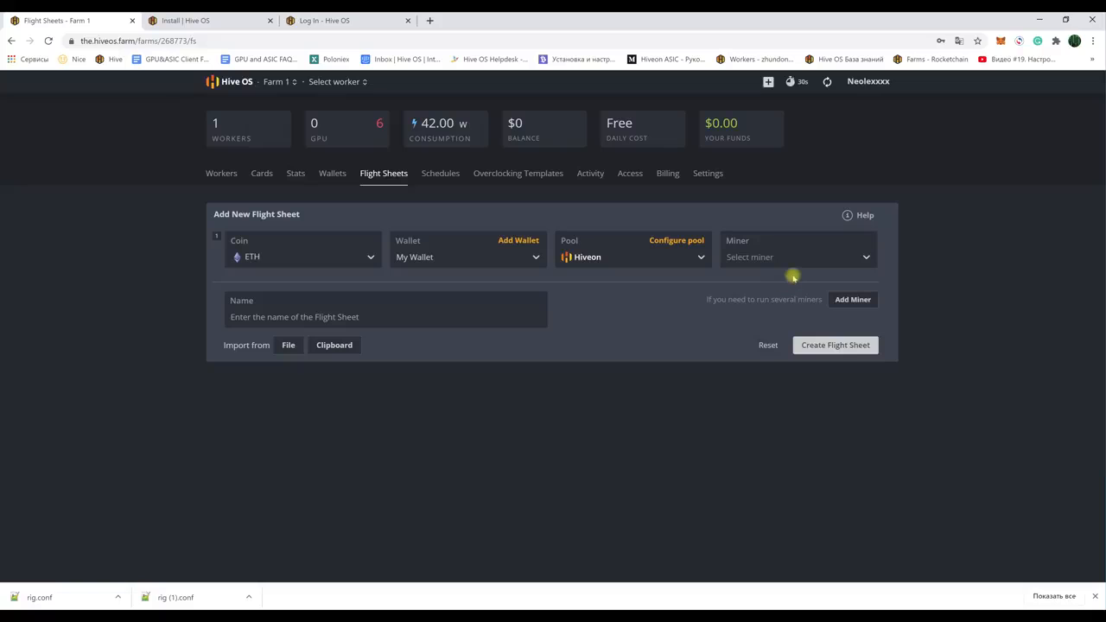
Step: Select TeamRedMiner as the flight sheet's miner, found by searching 'te'
{"action": "left_click", "coordinate": [816, 258]}
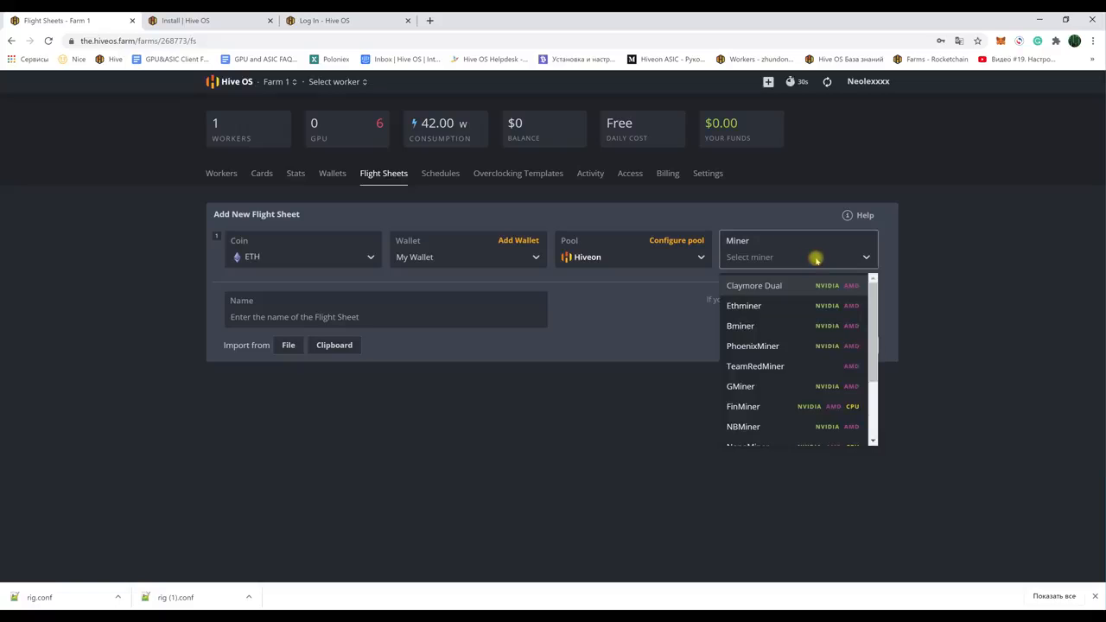
{"action": "left_click_drag", "start_coordinate": [874, 299], "coordinate": [870, 360]}
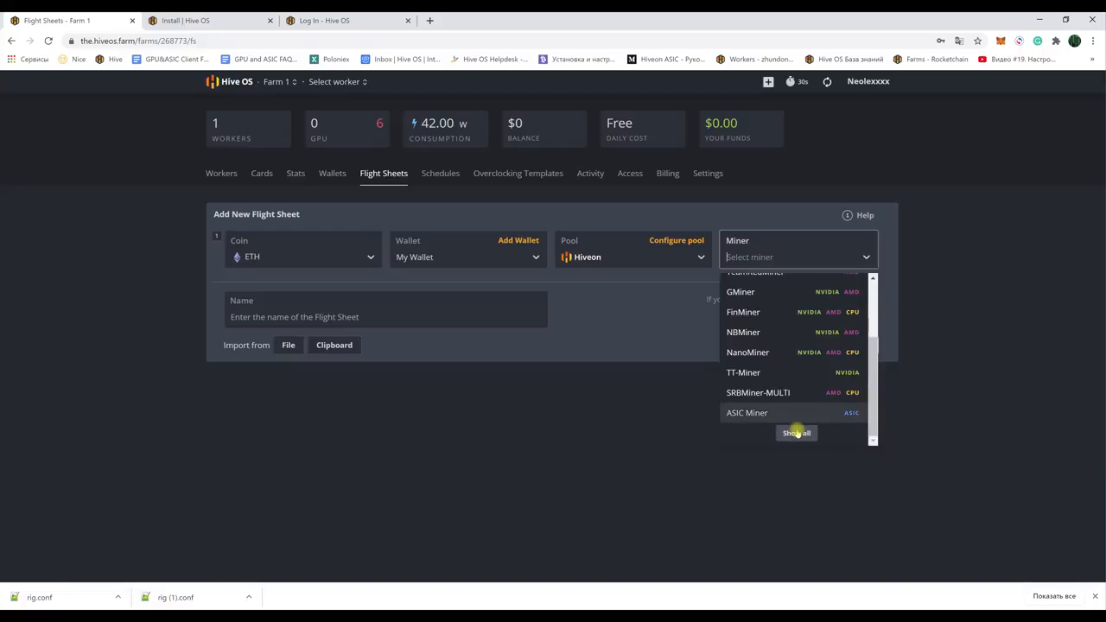
{"action": "left_click_drag", "start_coordinate": [873, 398], "coordinate": [873, 398]}
{"action": "left_click", "coordinate": [797, 434]}
{"action": "left_click_drag", "start_coordinate": [874, 308], "coordinate": [659, 334]}
{"action": "left_click", "coordinate": [659, 335]}
{"action": "left_click", "coordinate": [817, 259]}
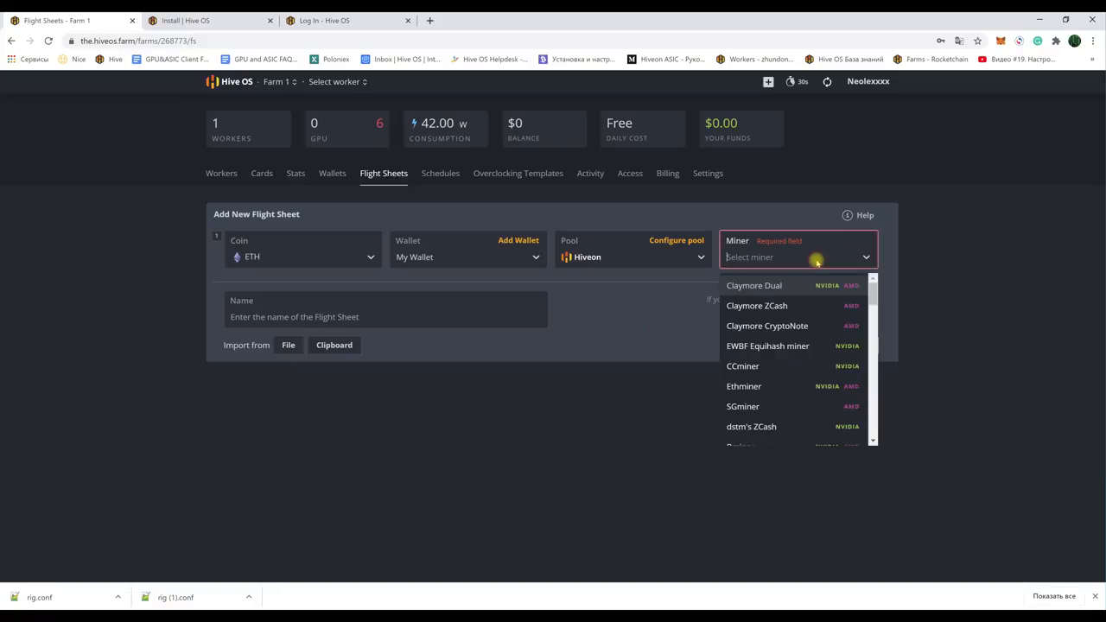
{"action": "left_click", "coordinate": [752, 256]}
{"action": "type", "text": "te"}
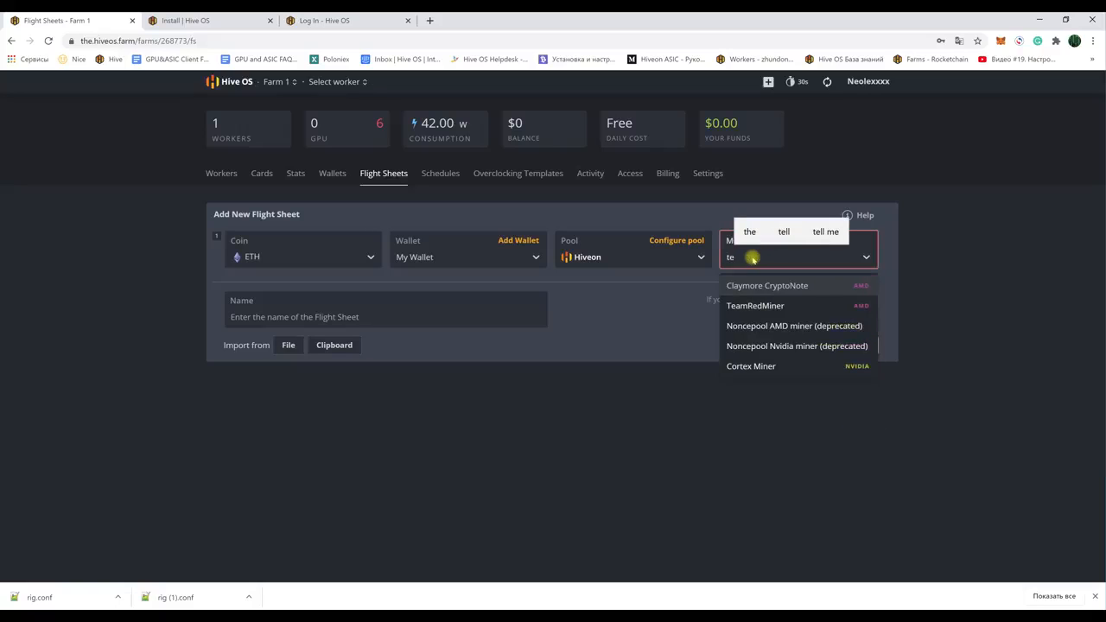
{"action": "left_click", "coordinate": [755, 306]}
Step: Name the flight sheet 'ETH Hiveon' and create it
{"action": "left_click", "coordinate": [371, 318]}
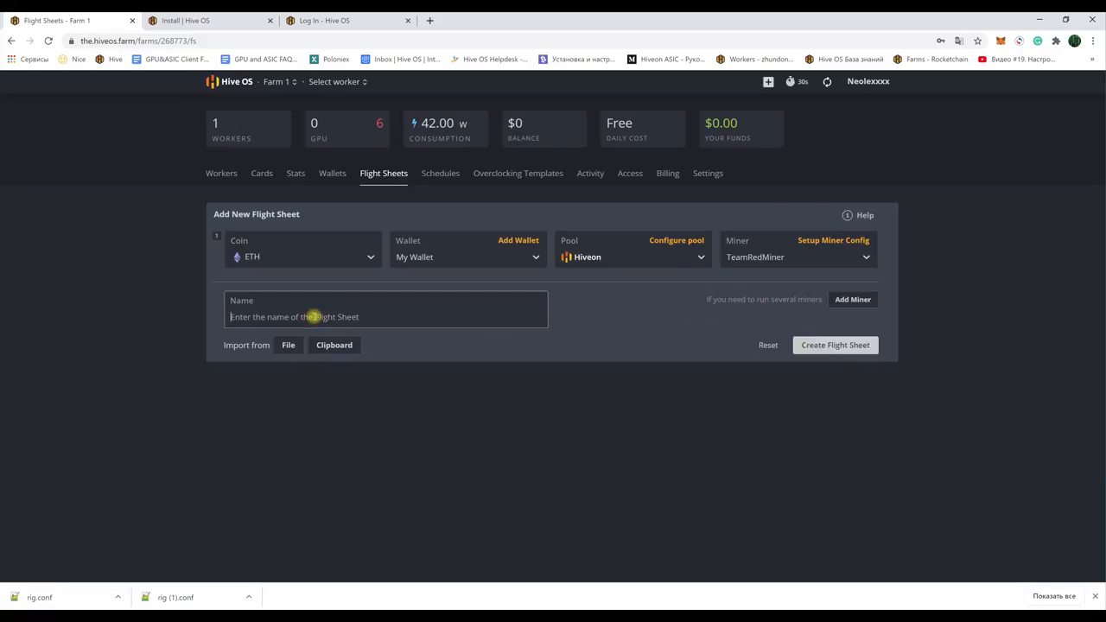
{"action": "type", "text": "ETH Hiveon"}
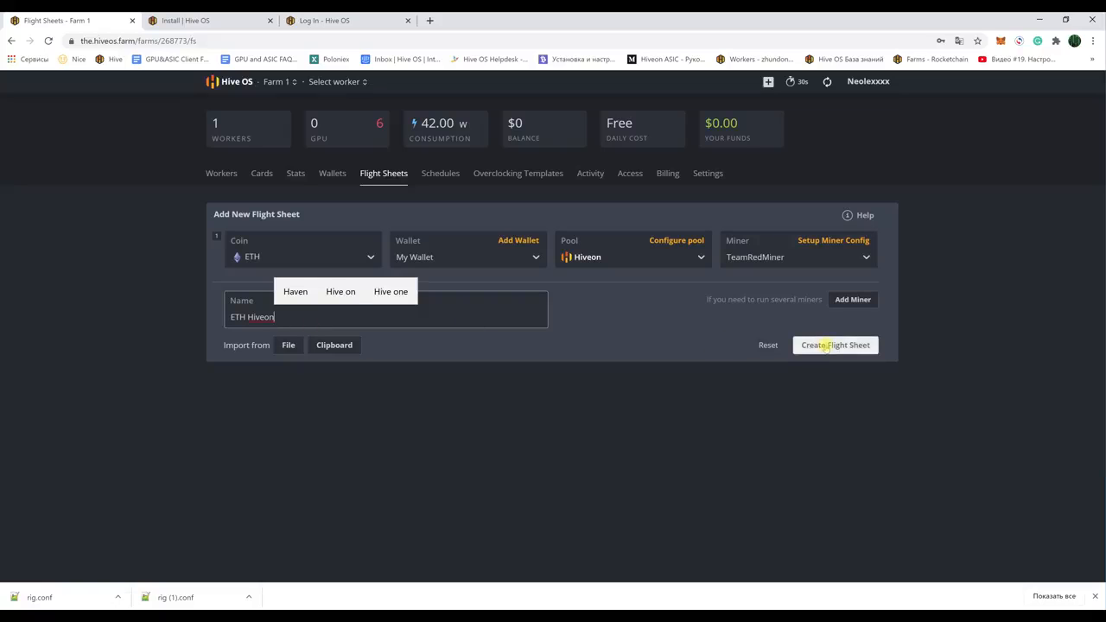
{"action": "left_click", "coordinate": [825, 345]}
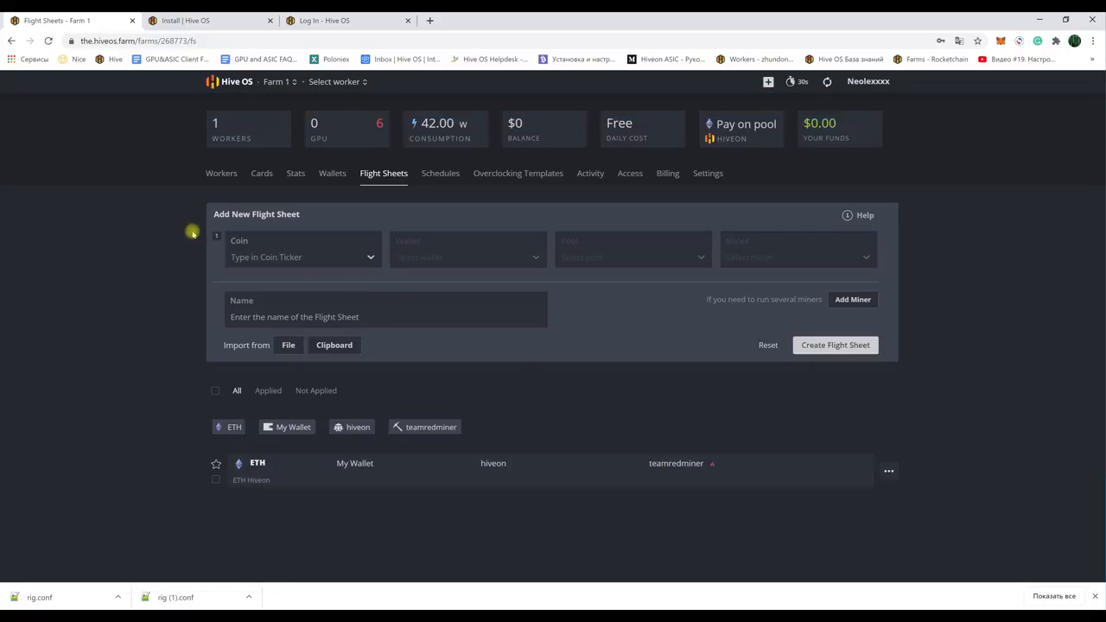
Step: Switch to Farm 1's Workers page listing worker1
{"action": "left_click", "coordinate": [222, 174]}
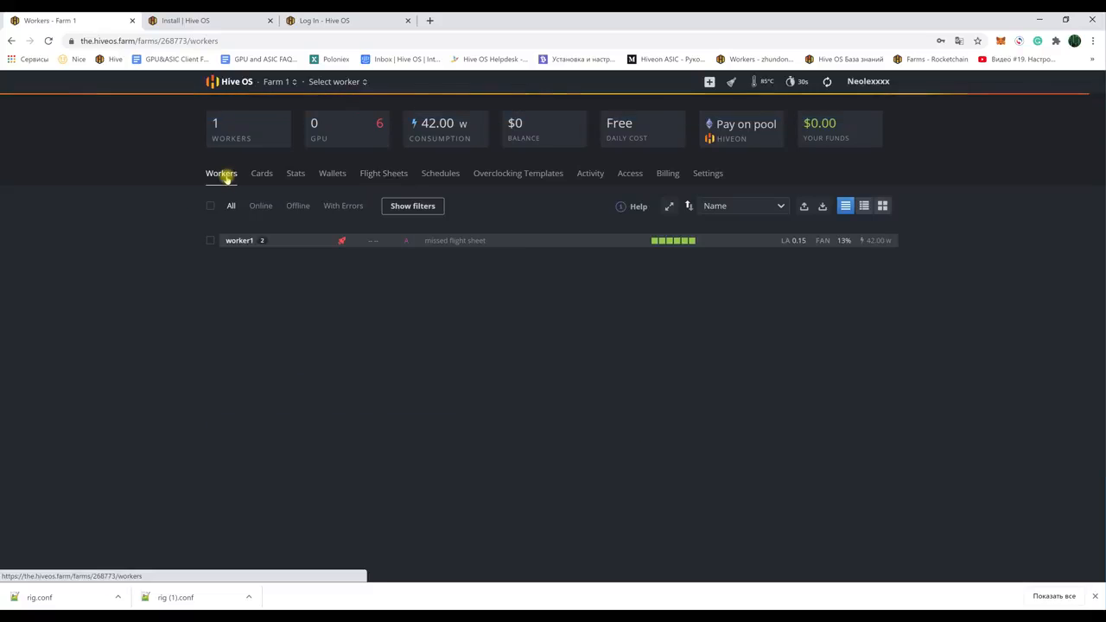
Step: Apply the ETH Hiveon flight sheet to worker1 so it starts mining
{"action": "left_click", "coordinate": [240, 241]}
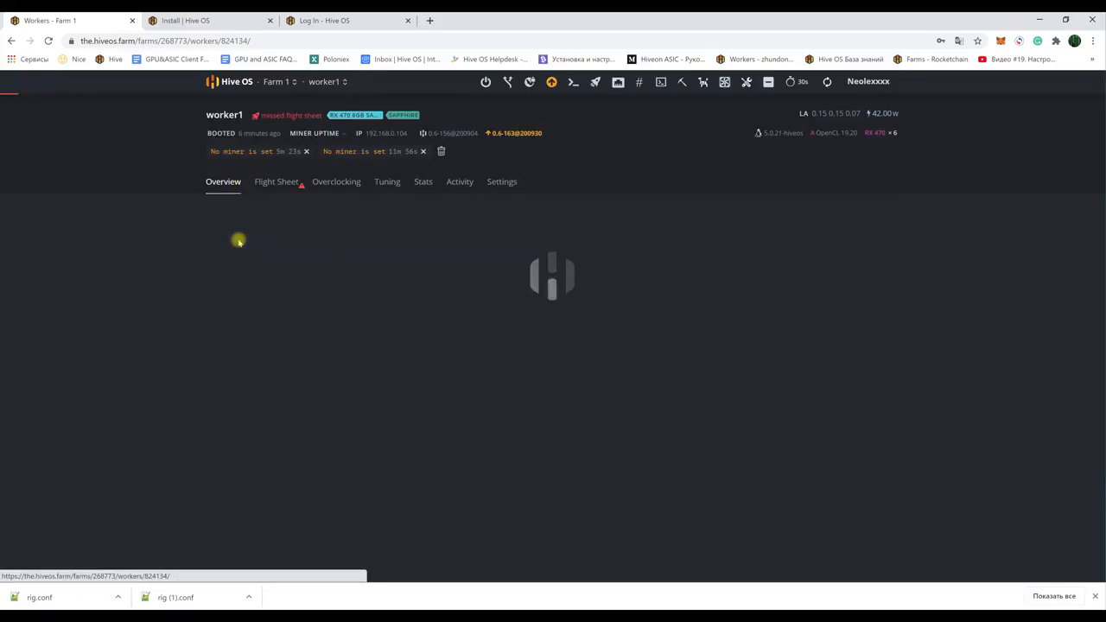
{"action": "left_click", "coordinate": [273, 182]}
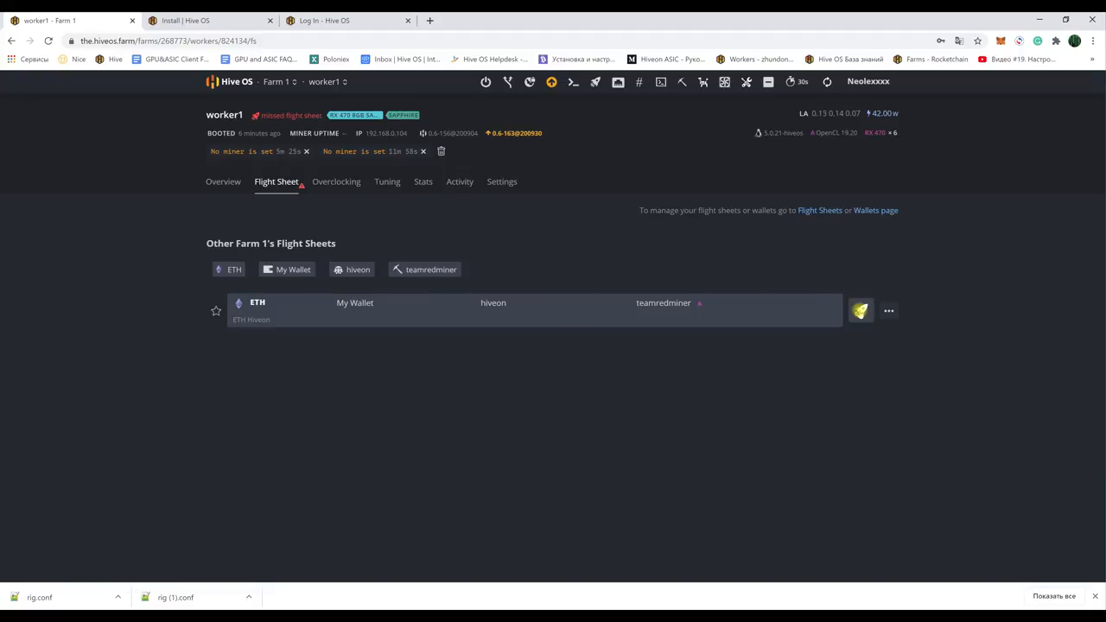
{"action": "left_click", "coordinate": [860, 311]}
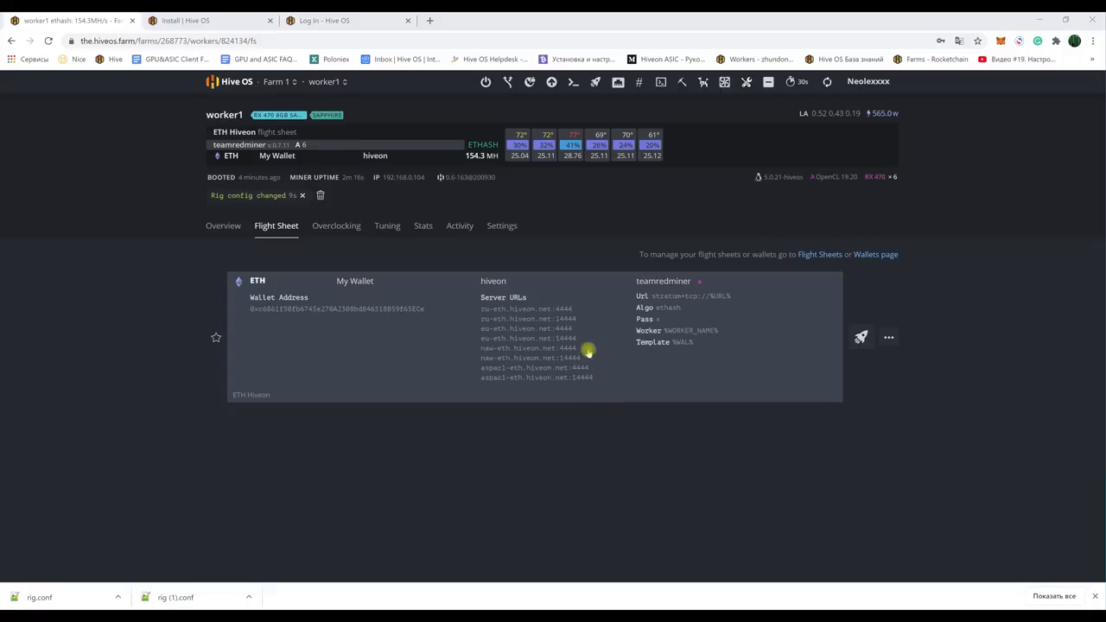
Step: Bring up worker1's Overclocking settings
{"action": "left_click_drag", "start_coordinate": [662, 157], "coordinate": [508, 156]}
{"action": "left_click", "coordinate": [540, 182]}
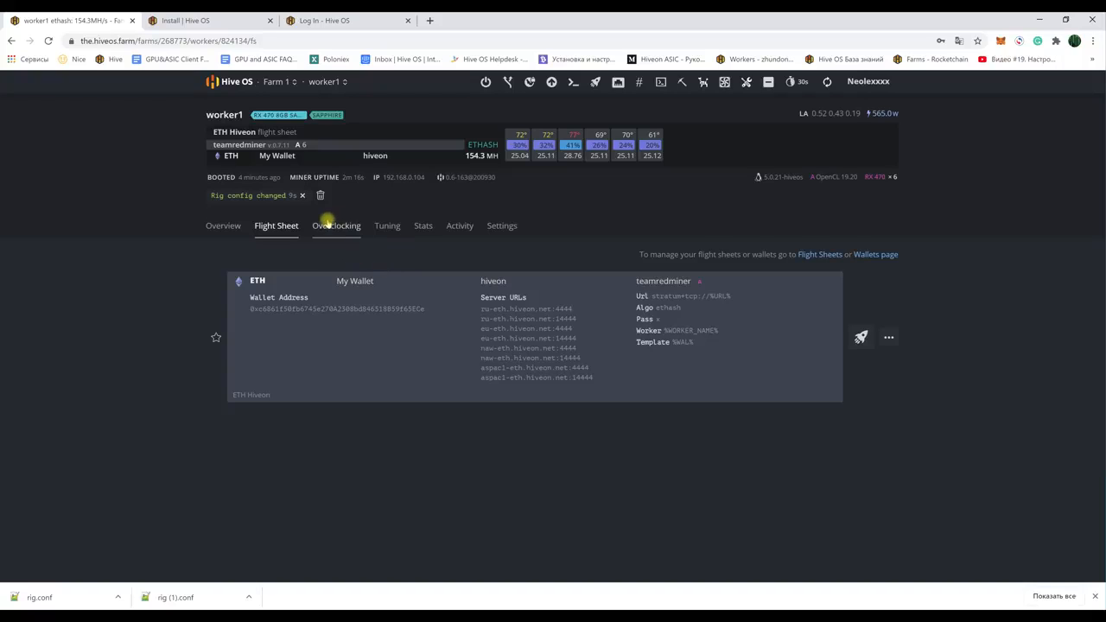
{"action": "left_click", "coordinate": [338, 229]}
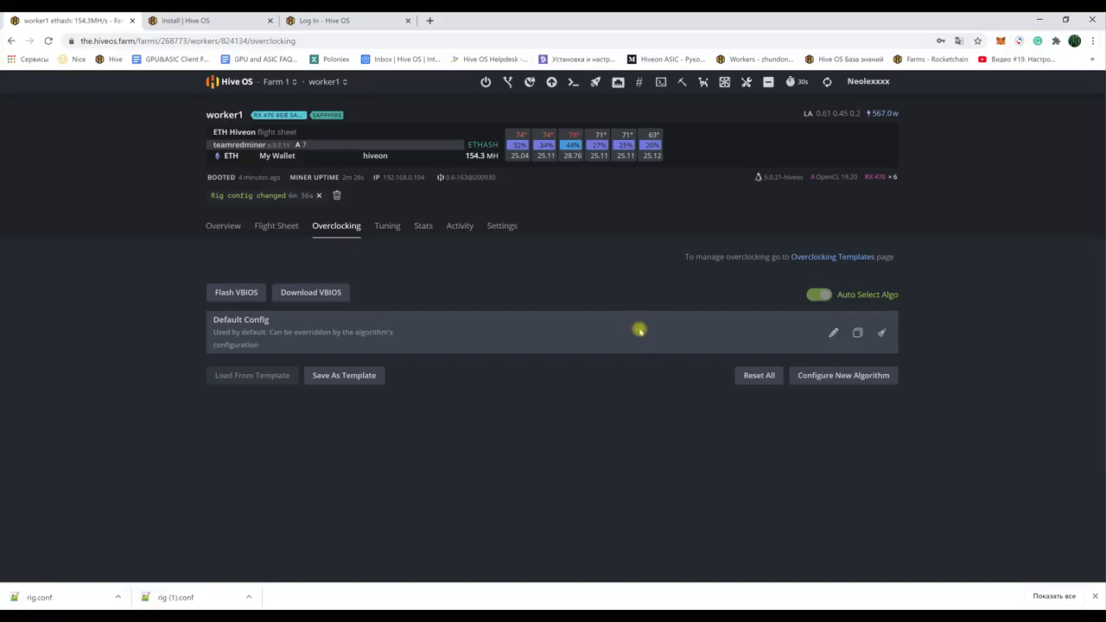
Step: Start an ethash overclock profile with core clock 1150, core state 1, core voltage 920
{"action": "left_click", "coordinate": [859, 333]}
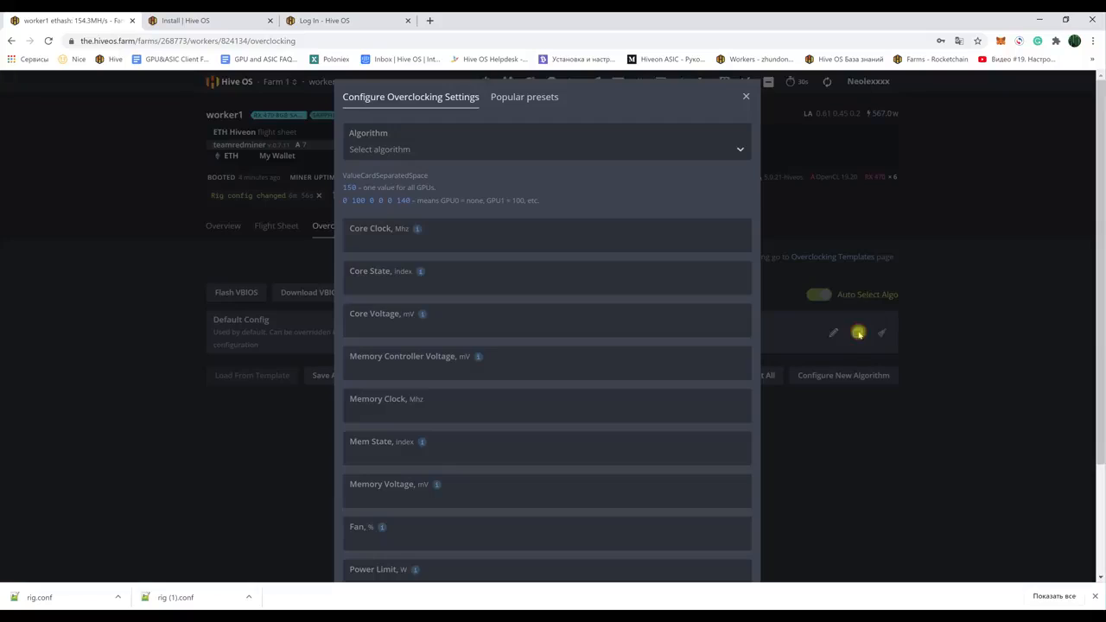
{"action": "left_click", "coordinate": [449, 148]}
{"action": "left_click", "coordinate": [367, 191]}
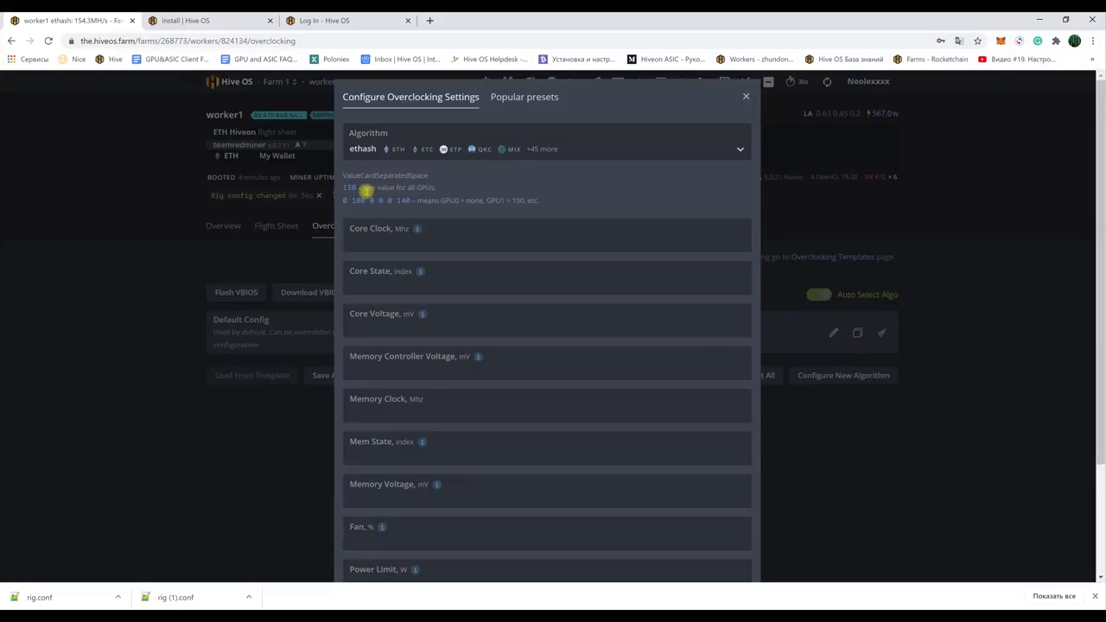
{"action": "left_click", "coordinate": [375, 242]}
{"action": "type", "text": "1150"}
{"action": "left_click", "coordinate": [363, 285]}
{"action": "type", "text": "1"}
{"action": "left_click", "coordinate": [376, 328]}
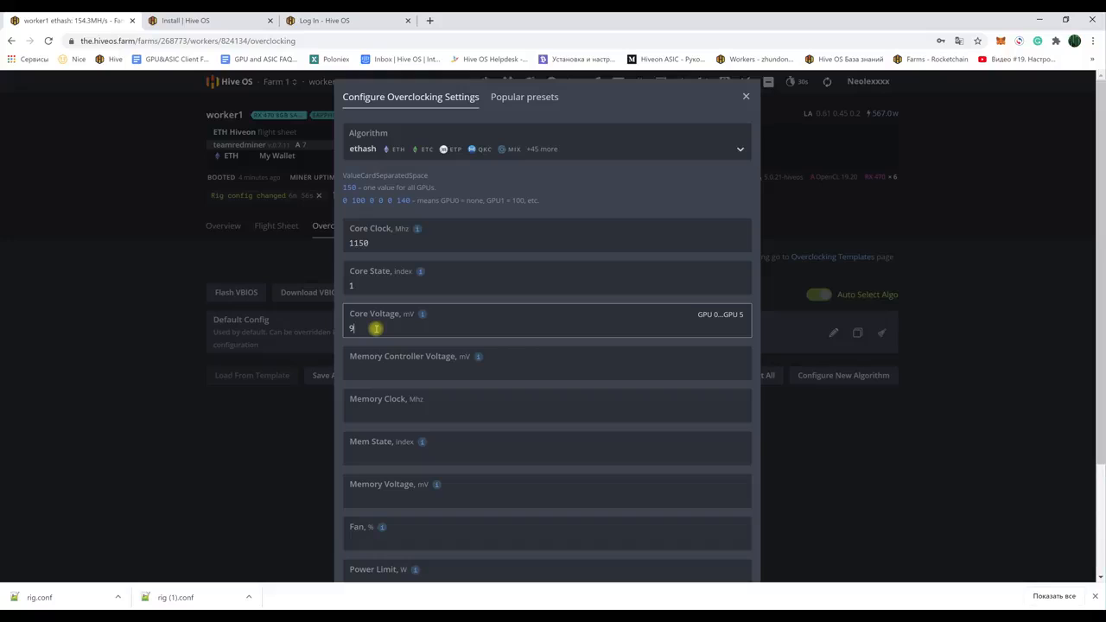
Step: Set memory clock 2000, mem state and voltage 800, fan 25%, aggressive undervolting on, REF 20
{"action": "left_click", "coordinate": [390, 409]}
{"action": "scroll", "coordinate": [391, 408], "scroll_direction": "down", "scroll_amount": 2}
{"action": "left_click", "coordinate": [379, 341]}
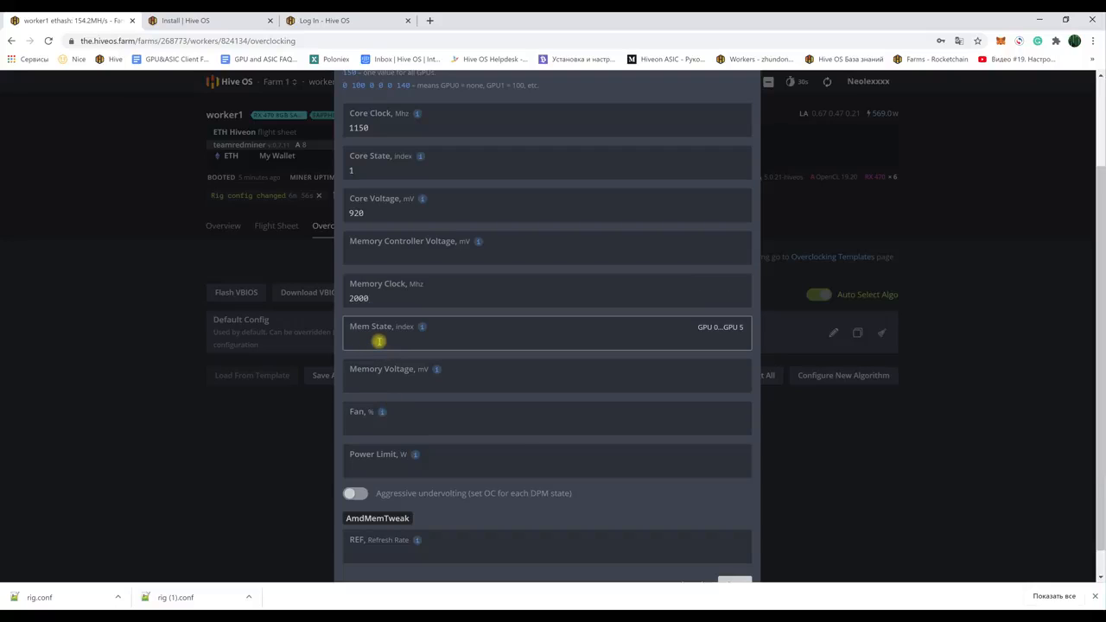
{"action": "type", "text": "800"}
{"action": "left_click", "coordinate": [373, 383]}
{"action": "type", "text": "800"}
{"action": "left_click", "coordinate": [364, 416]}
{"action": "type", "text": "25"}
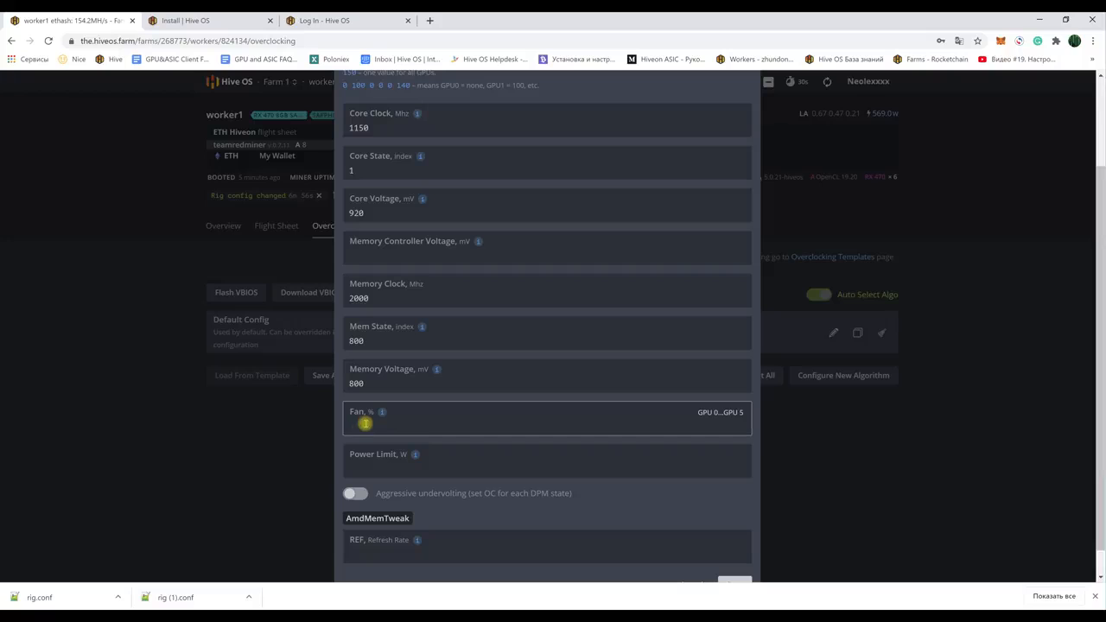
{"action": "left_click", "coordinate": [378, 461]}
{"action": "left_click", "coordinate": [354, 493]}
{"action": "left_click", "coordinate": [379, 548]}
{"action": "type", "text": "20"}
{"action": "scroll", "coordinate": [636, 447], "scroll_direction": "down", "scroll_amount": 1}
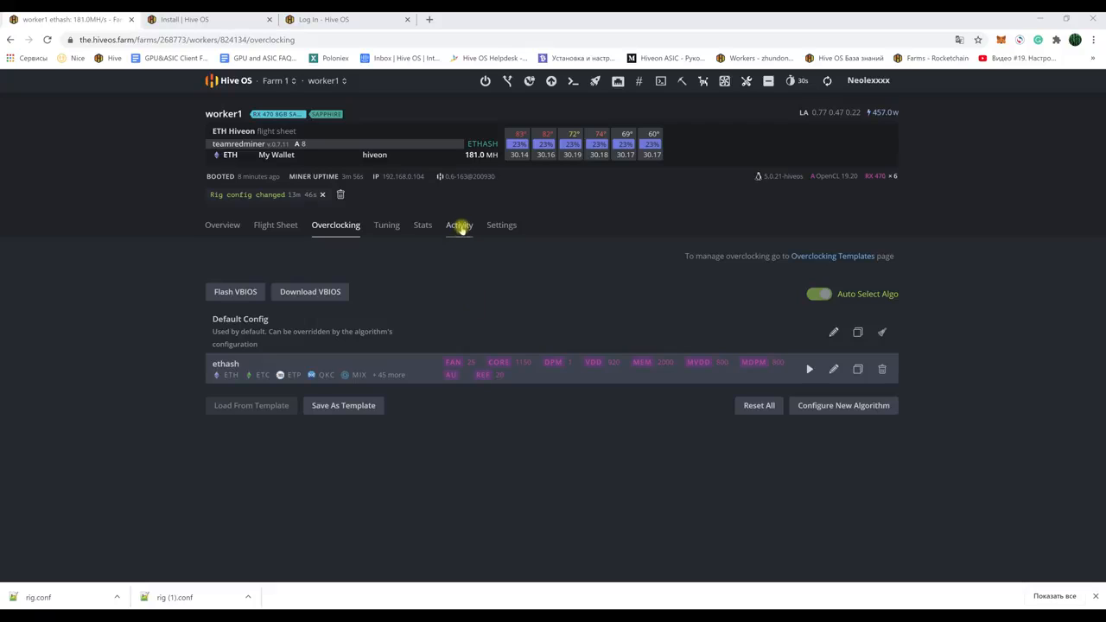
Step: Check worker1's Activity log and its type filter, then go back to the Overview
{"action": "left_click", "coordinate": [459, 225]}
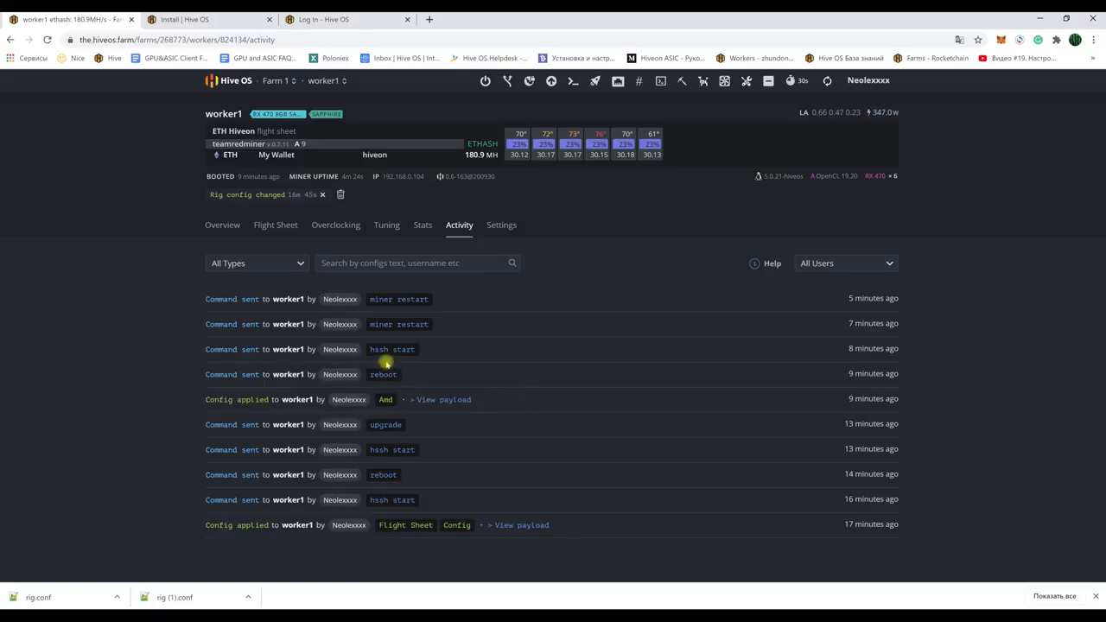
{"action": "left_click", "coordinate": [298, 267]}
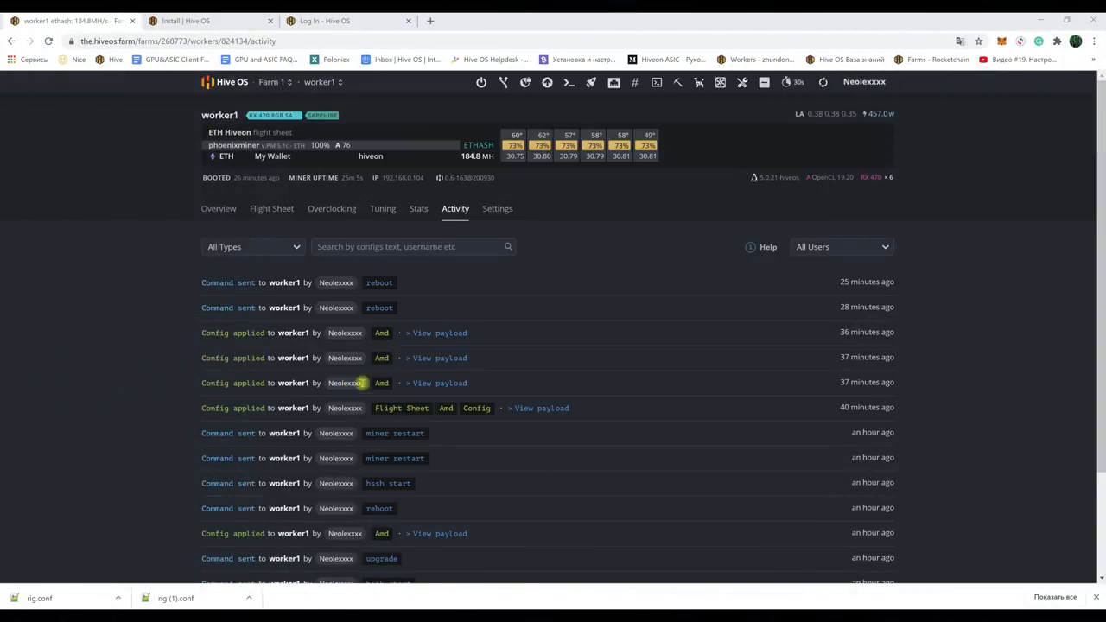
{"action": "left_click", "coordinate": [219, 209]}
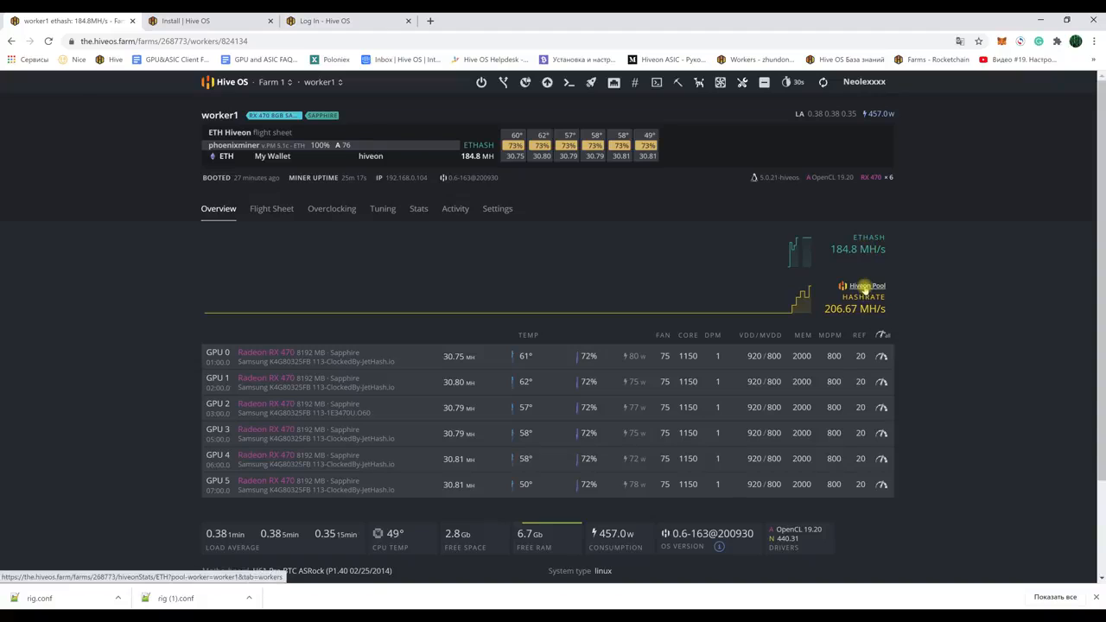
Step: Look over the Hiveon pool earnings overview for this worker
{"action": "left_click", "coordinate": [865, 288]}
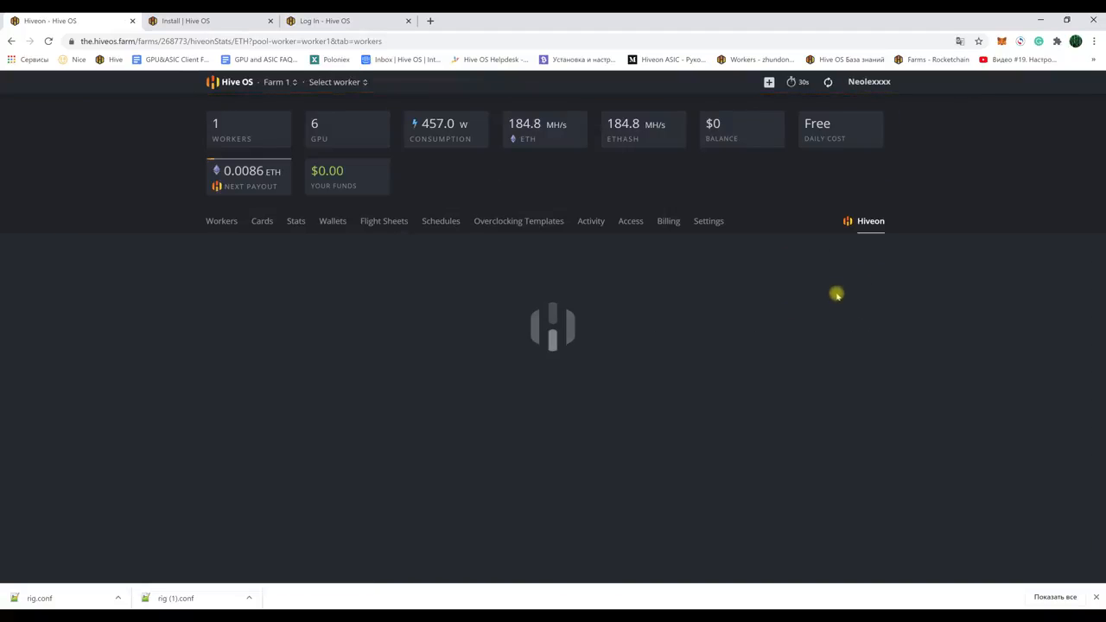
{"action": "mouse_move", "coordinate": [511, 326]}
{"action": "scroll", "coordinate": [493, 366], "scroll_direction": "down", "scroll_amount": 2}
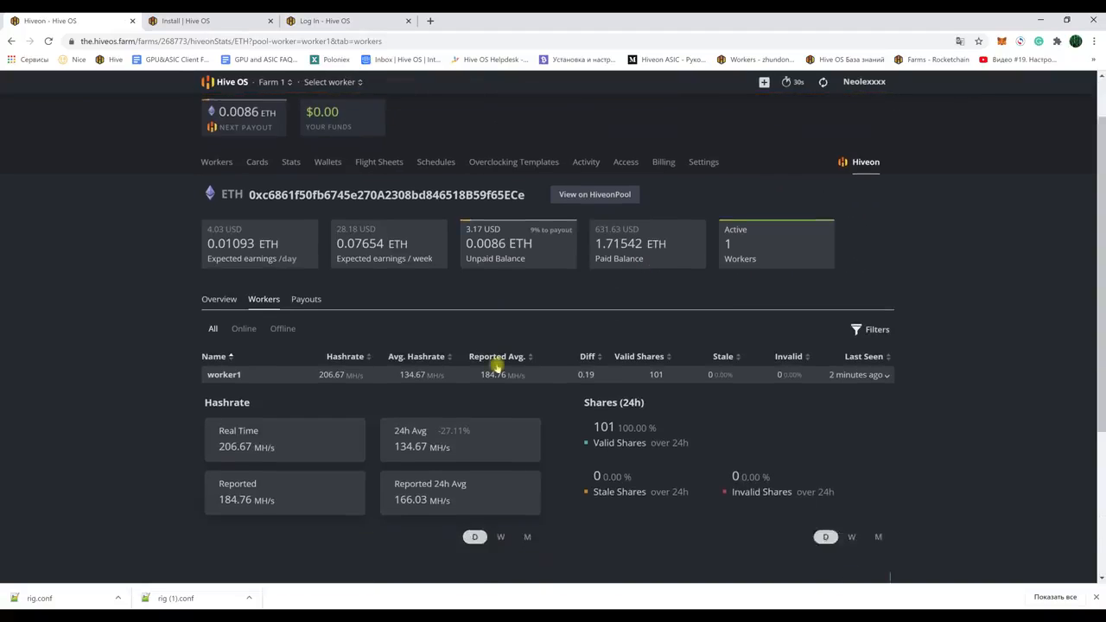
{"action": "scroll", "coordinate": [493, 365], "scroll_direction": "up", "scroll_amount": 2}
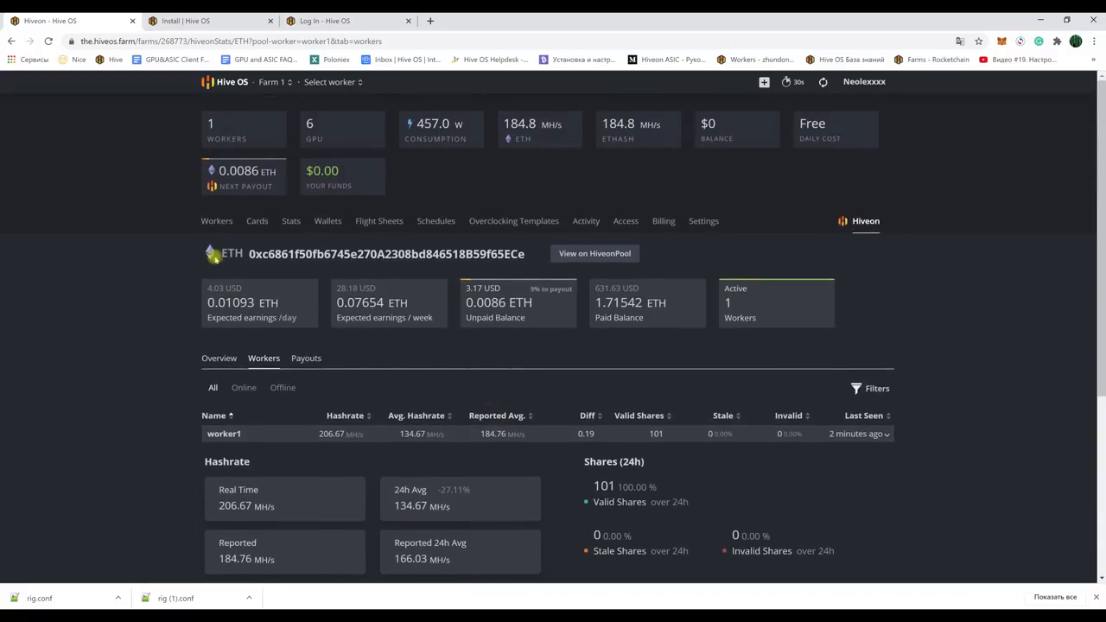
{"action": "left_click", "coordinate": [217, 221]}
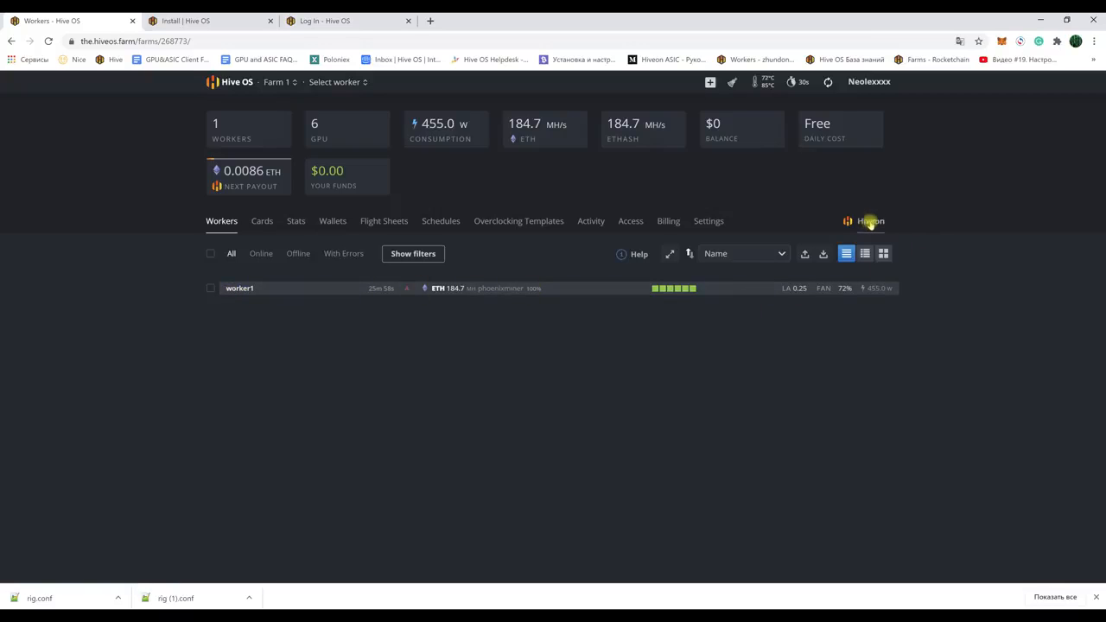
Step: View the pool's per-worker hashrate, then open worker1's detail page
{"action": "left_click", "coordinate": [867, 222]}
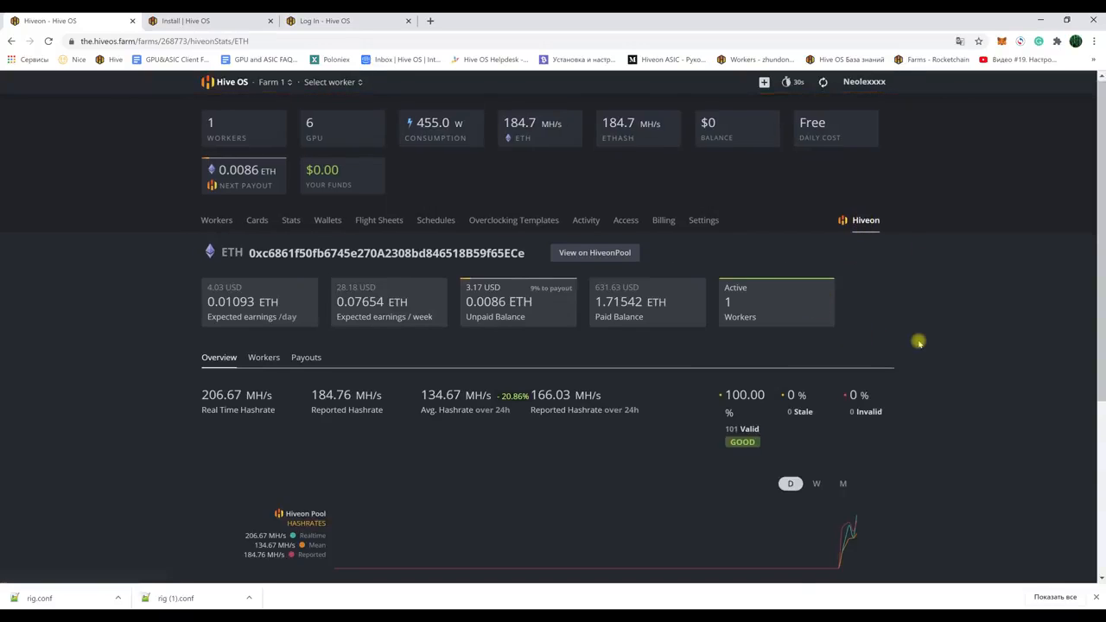
{"action": "scroll", "coordinate": [904, 340], "scroll_direction": "down", "scroll_amount": 2}
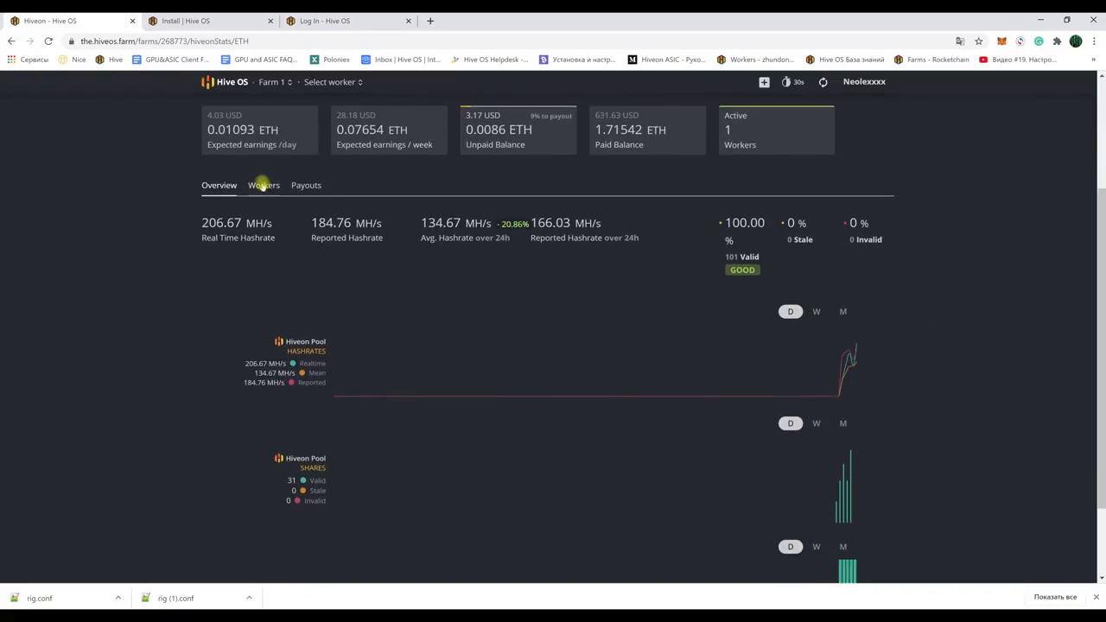
{"action": "left_click", "coordinate": [263, 185]}
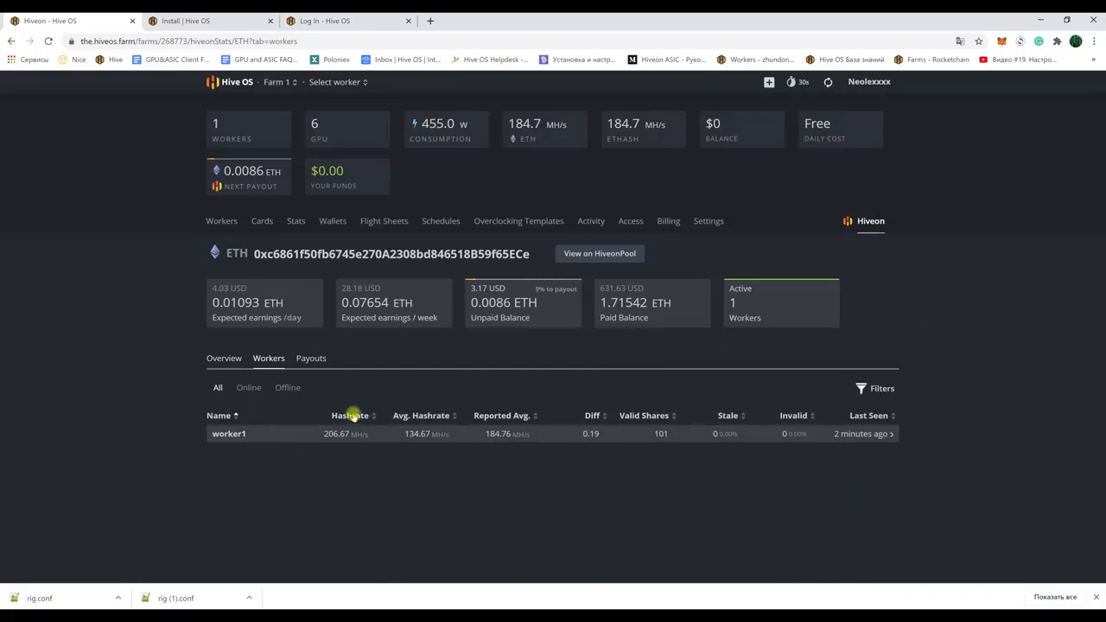
{"action": "left_click", "coordinate": [220, 222]}
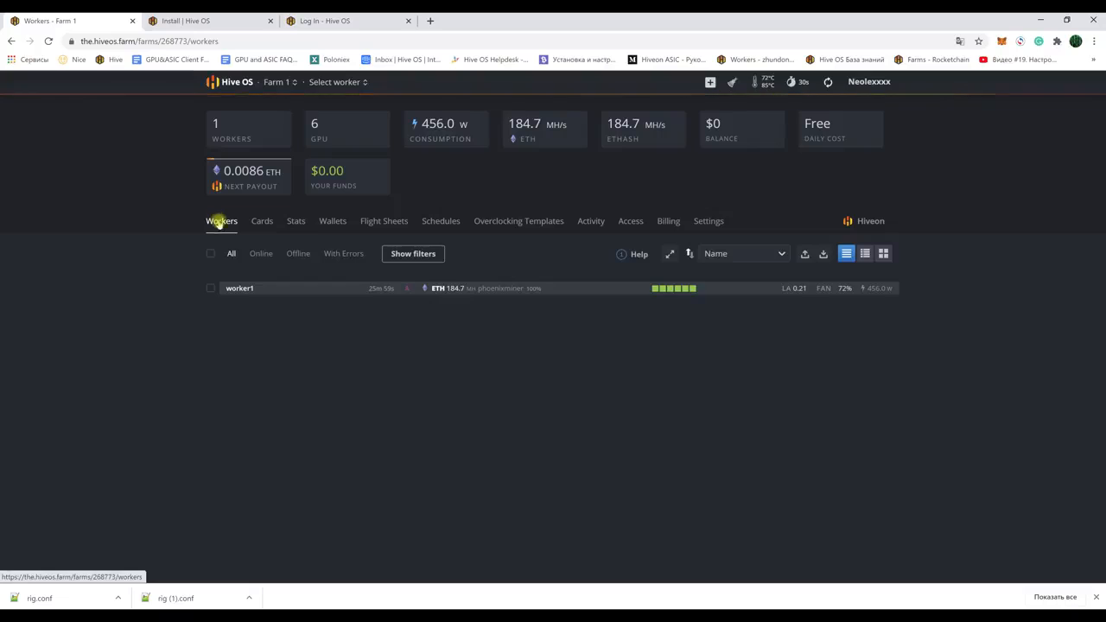
{"action": "left_click", "coordinate": [239, 288]}
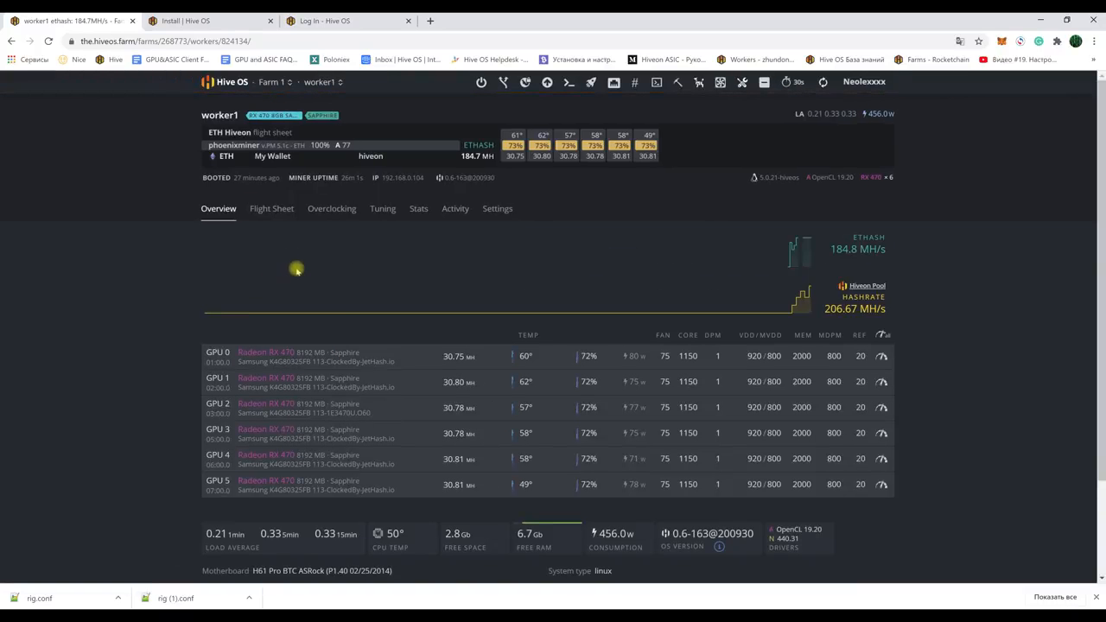
Step: Scroll through worker1's hashrate and shares charts, then return to its GPU overview
{"action": "left_click", "coordinate": [420, 210]}
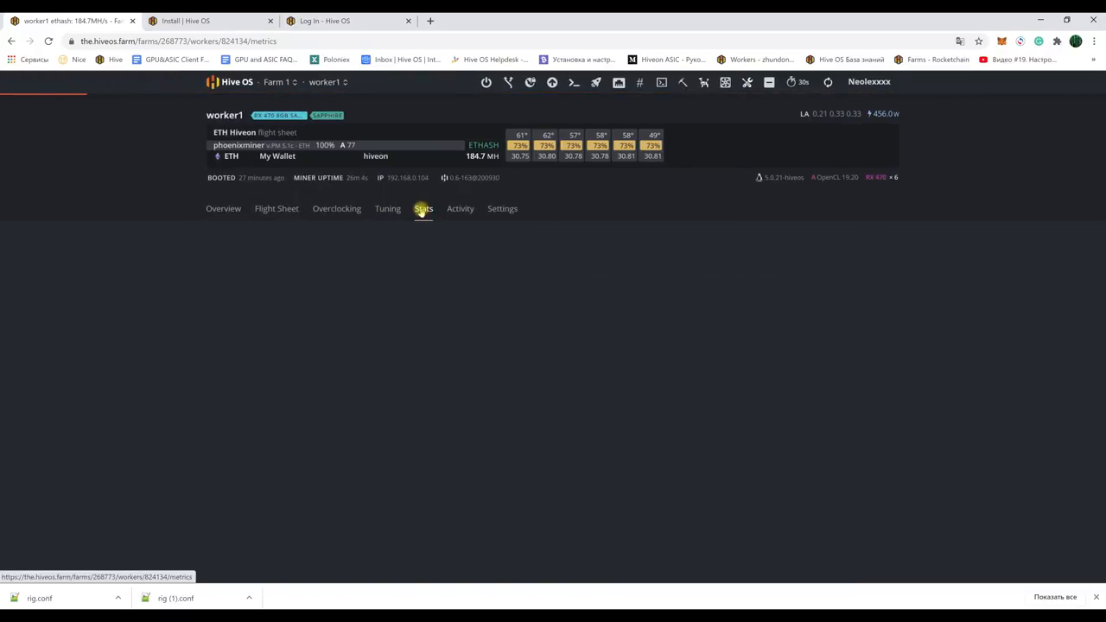
{"action": "scroll", "coordinate": [510, 313], "scroll_direction": "down", "scroll_amount": 1}
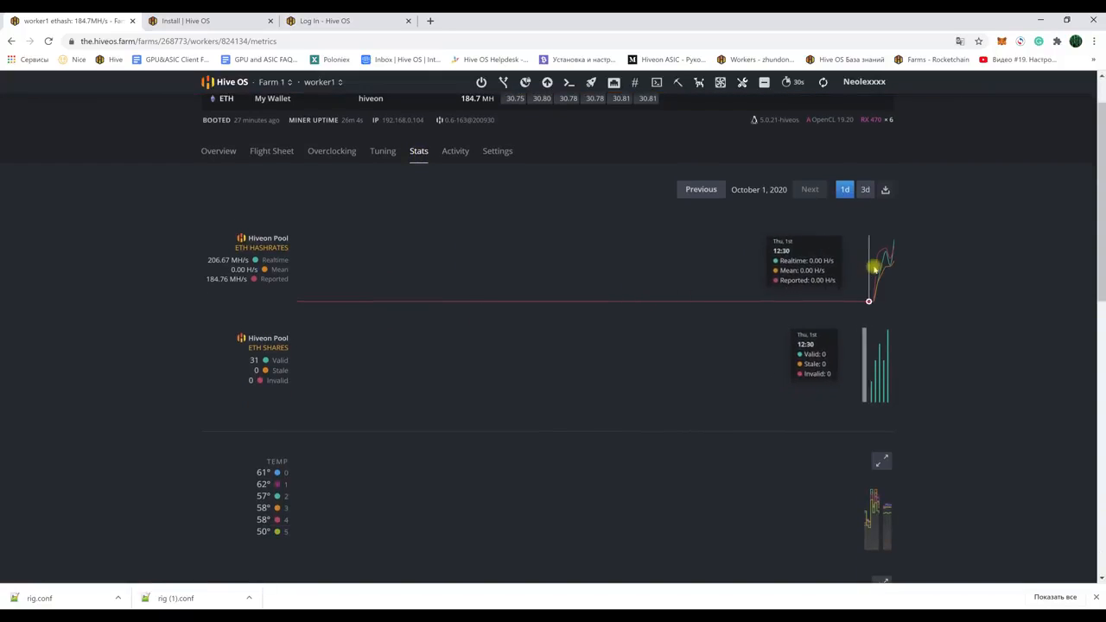
{"action": "scroll", "coordinate": [358, 289], "scroll_direction": "down", "scroll_amount": 5}
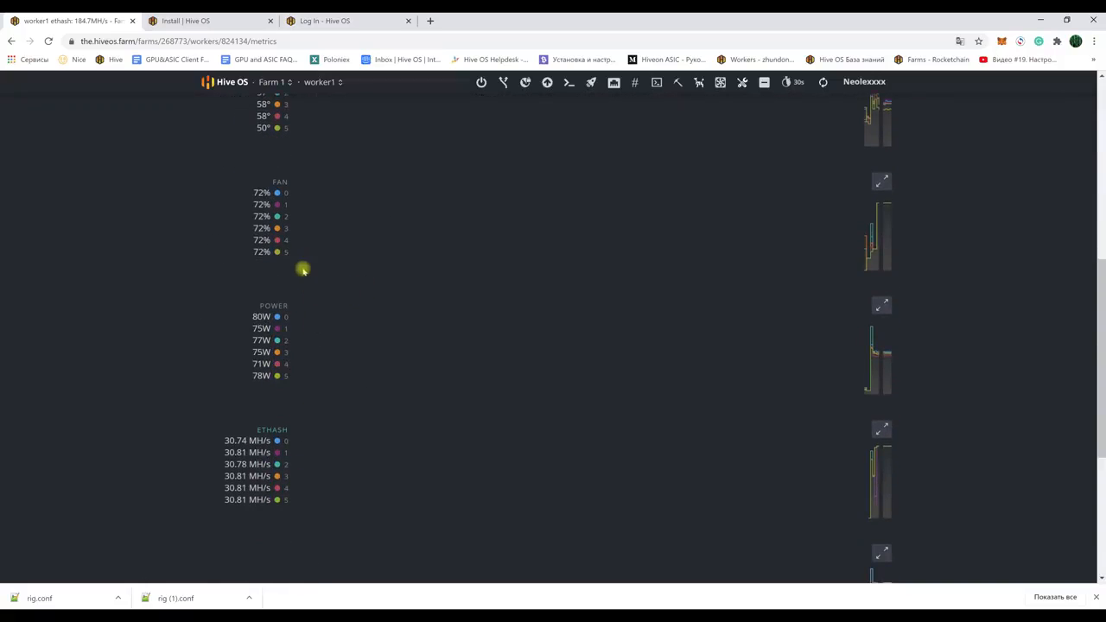
{"action": "scroll", "coordinate": [358, 265], "scroll_direction": "up", "scroll_amount": 5}
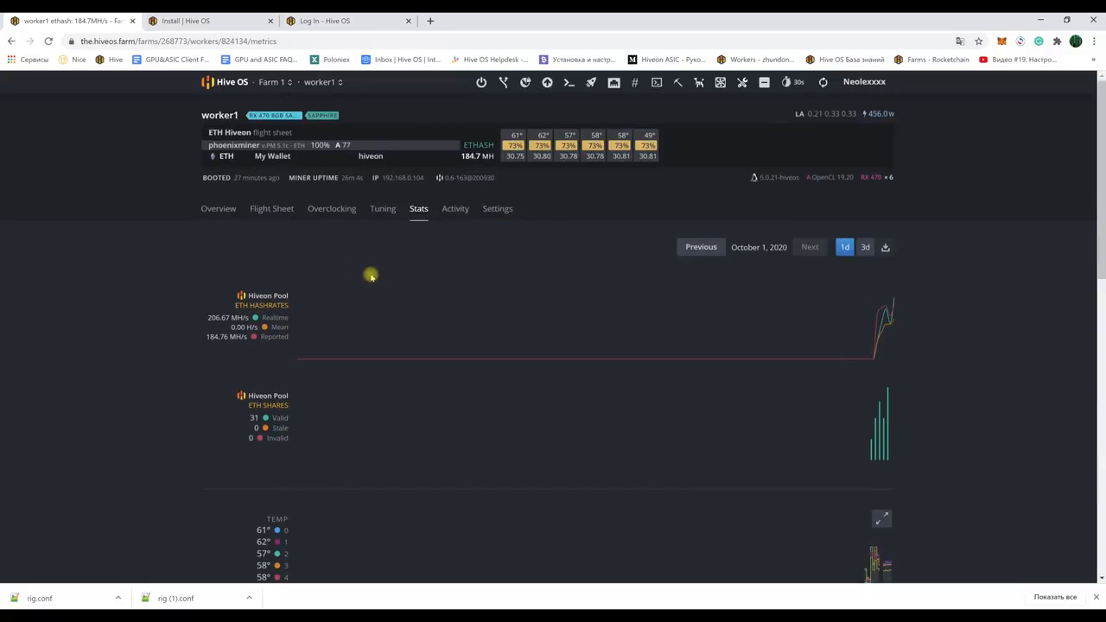
{"action": "left_click", "coordinate": [209, 208]}
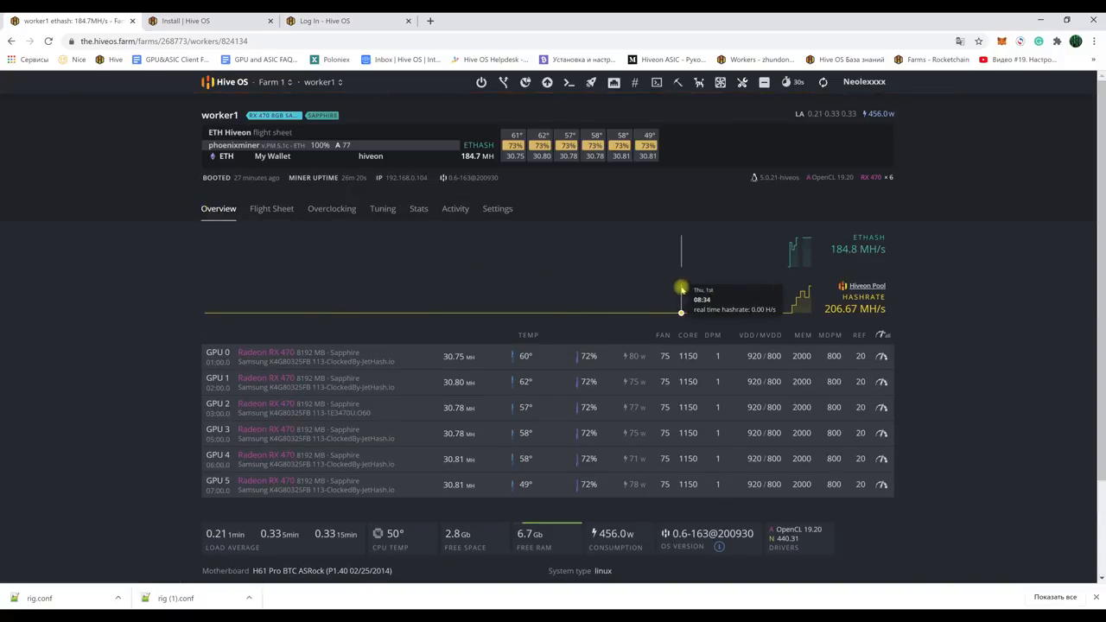
Step: Enable AutoFan on worker1: target core temp 65°, Reboot on critical, smart mode off
{"action": "left_click", "coordinate": [721, 84]}
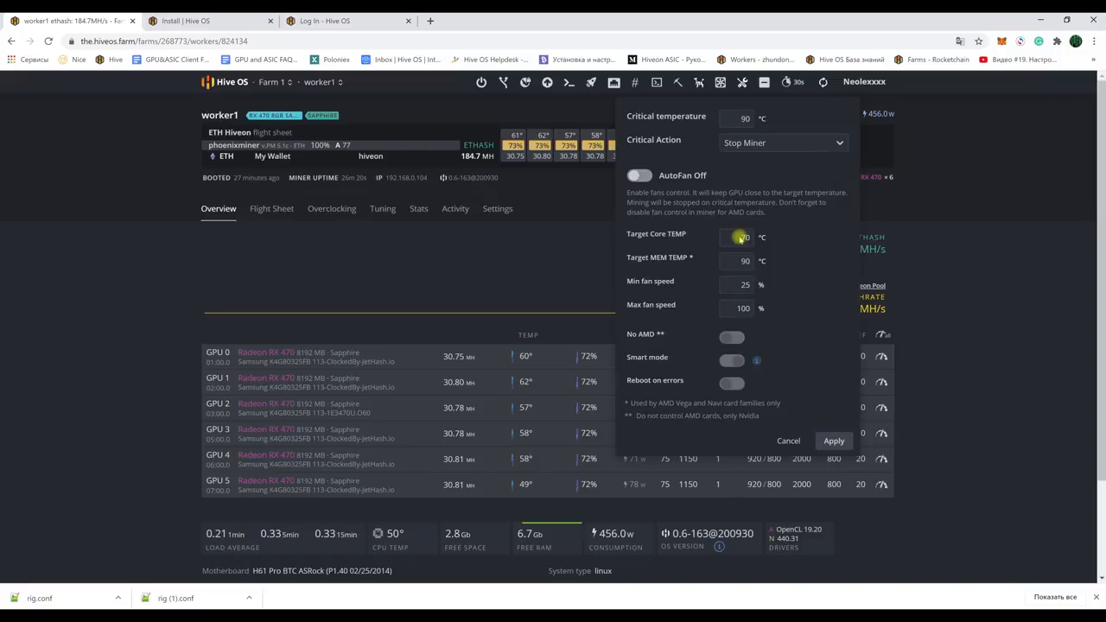
{"action": "left_click", "coordinate": [834, 145]}
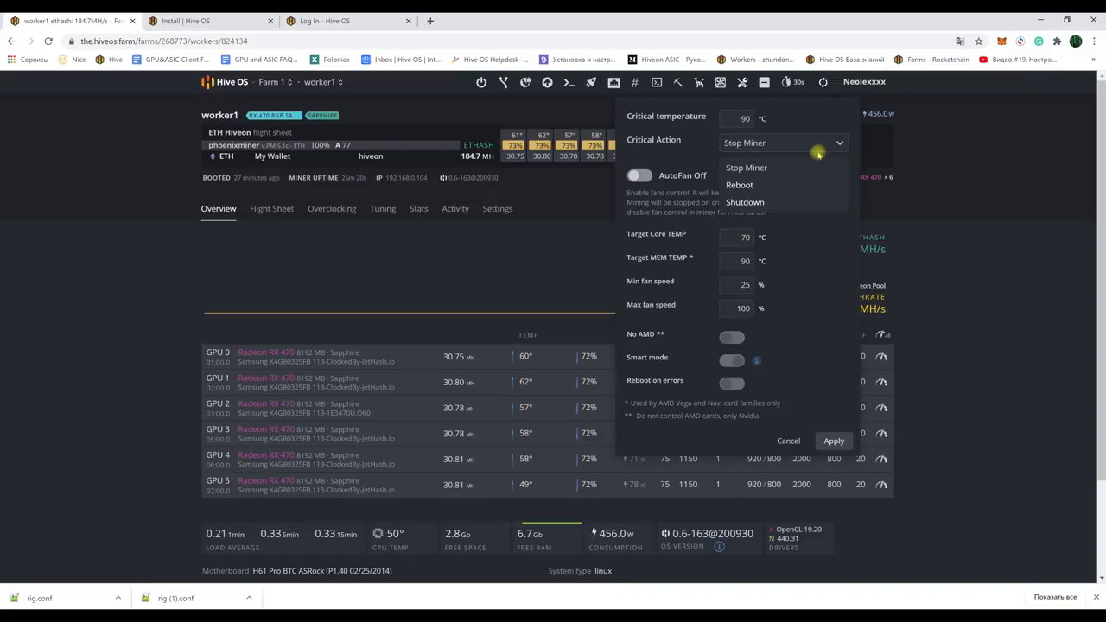
{"action": "left_click", "coordinate": [743, 118]}
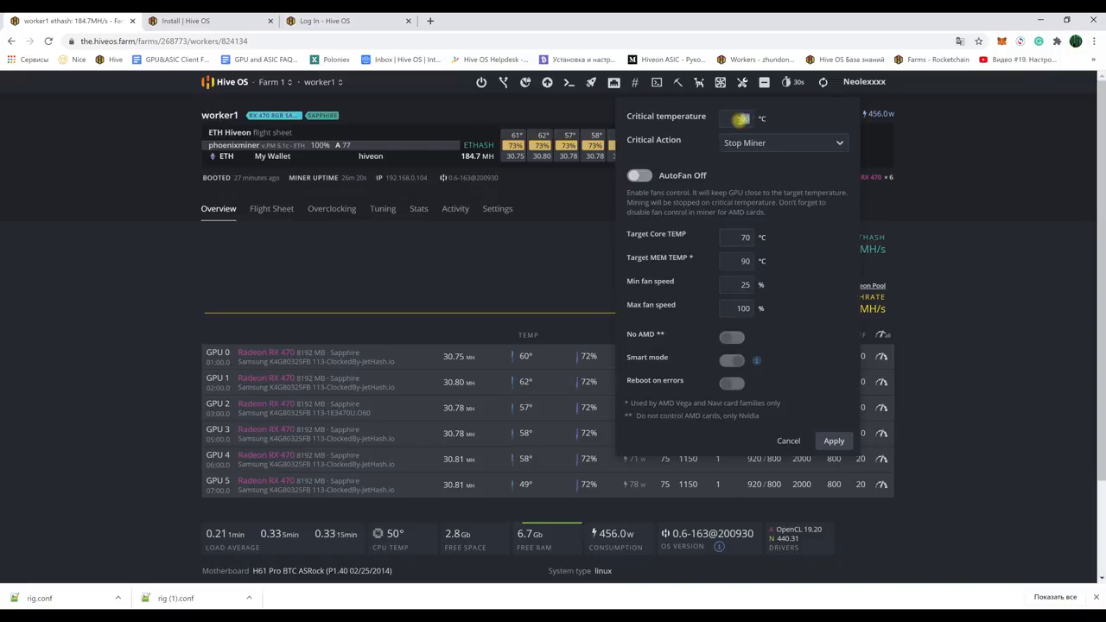
{"action": "double_click", "coordinate": [743, 120]}
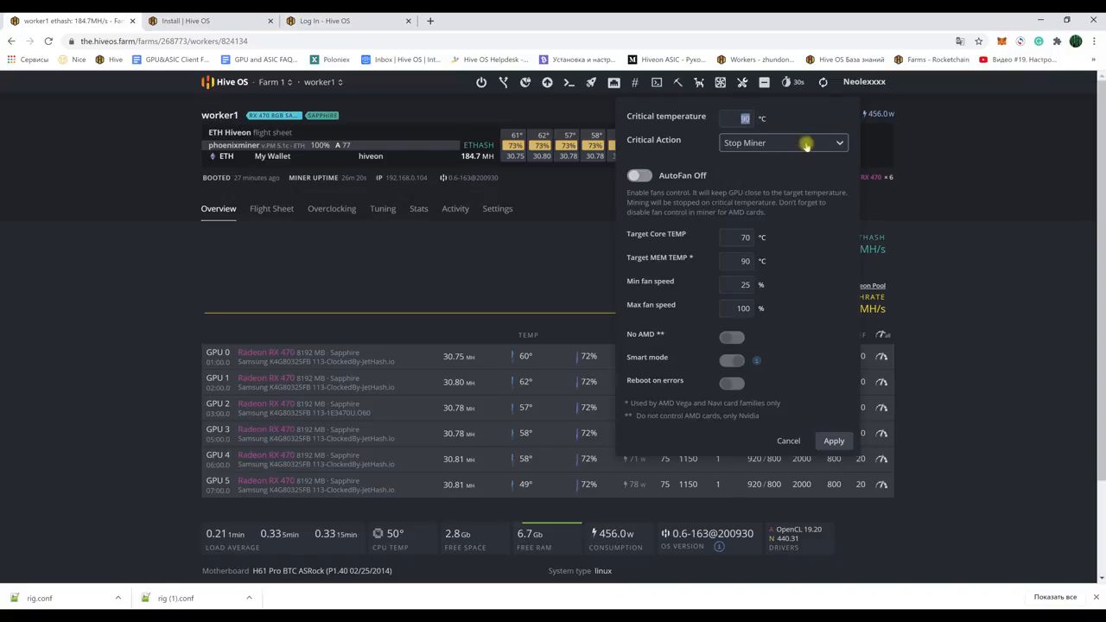
{"action": "left_click", "coordinate": [836, 146]}
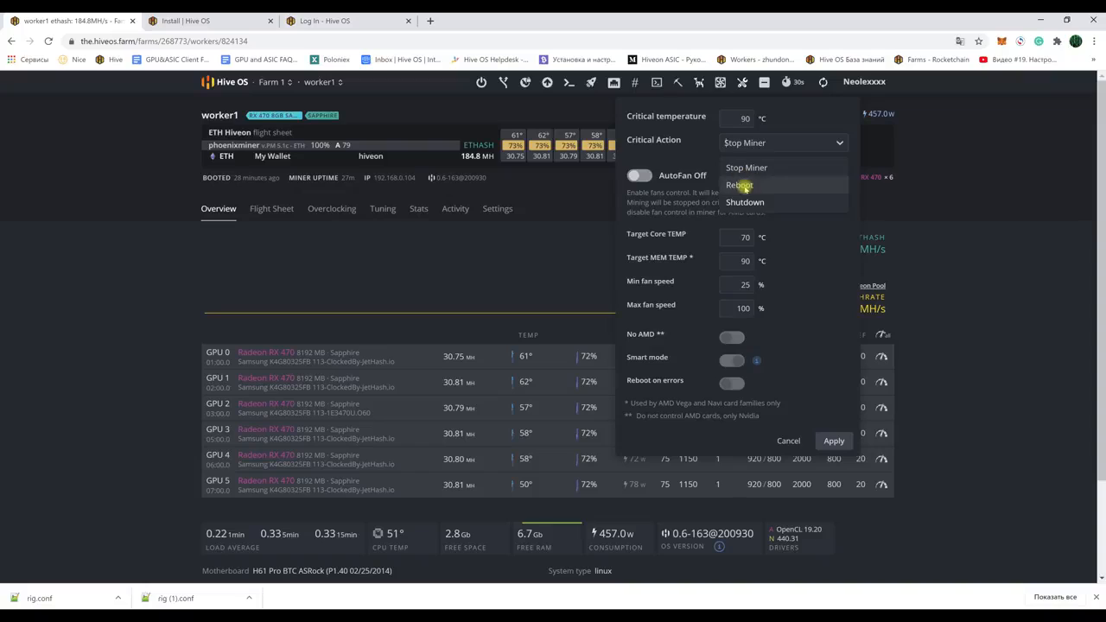
{"action": "left_click", "coordinate": [740, 185]}
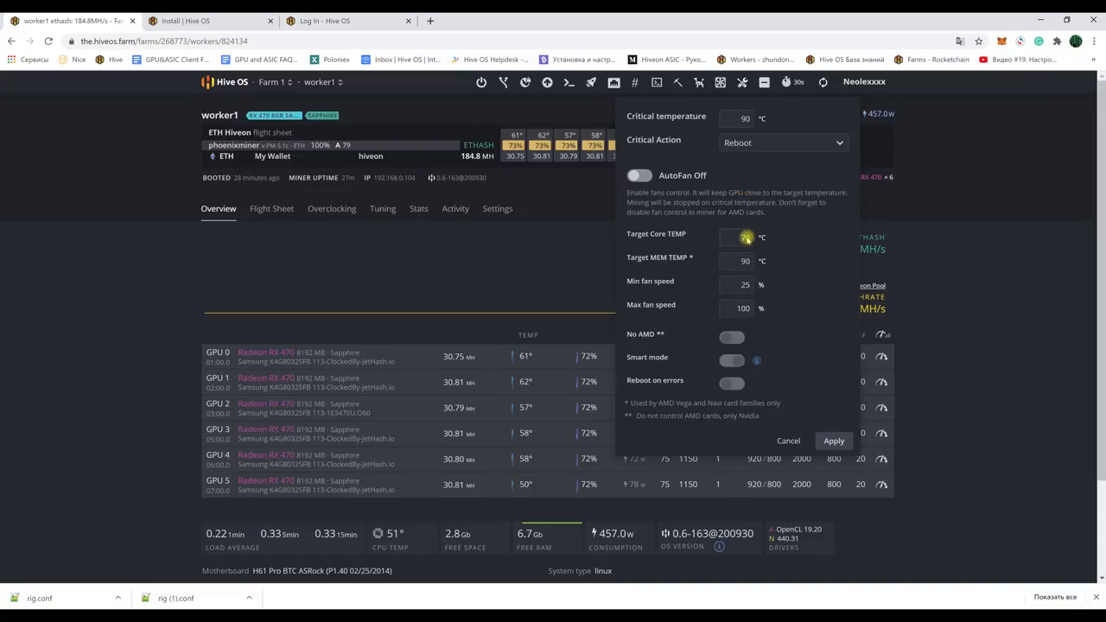
{"action": "left_click", "coordinate": [642, 176]}
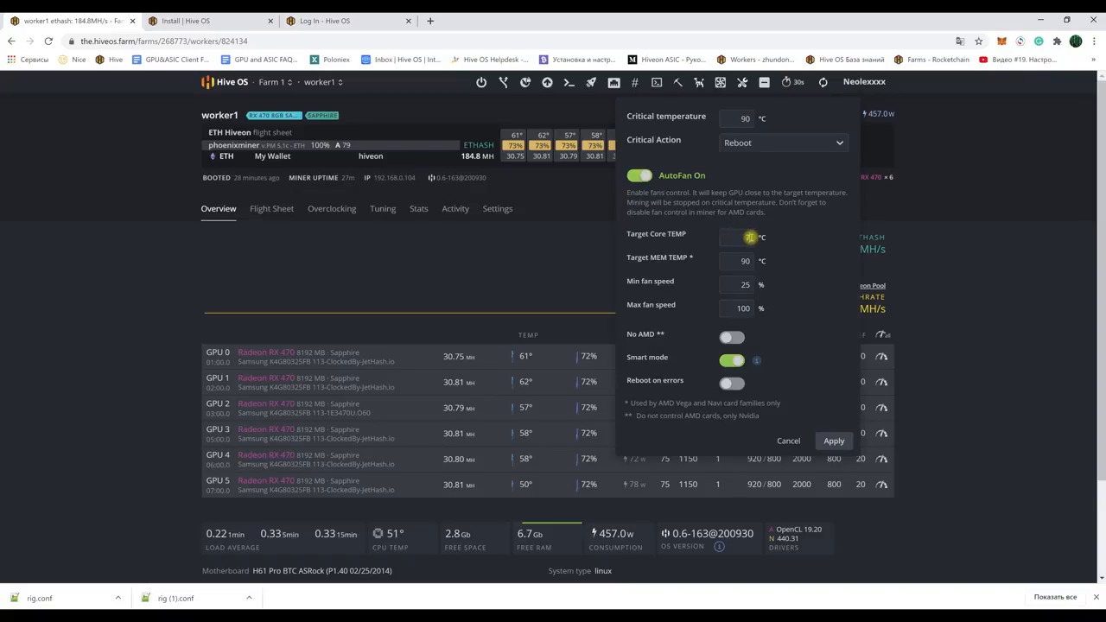
{"action": "type", "text": "65"}
{"action": "left_click", "coordinate": [731, 360]}
{"action": "left_click", "coordinate": [833, 441]}
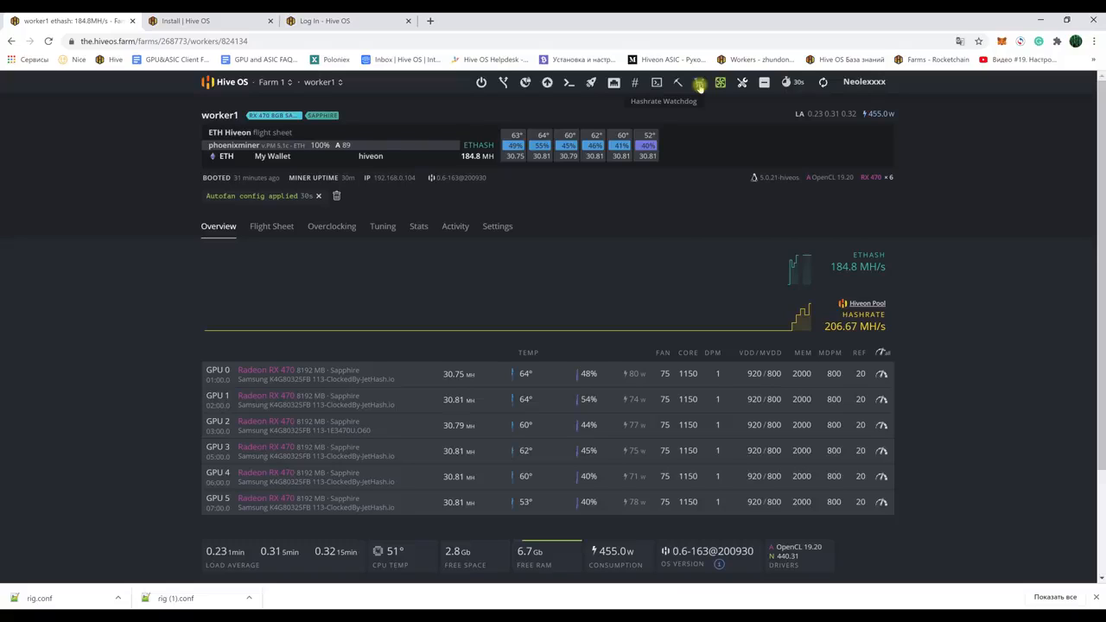
Step: Open worker1's hashrate watchdog and check the miner restart and 5-minute rig reboot delays
{"action": "left_click", "coordinate": [700, 84]}
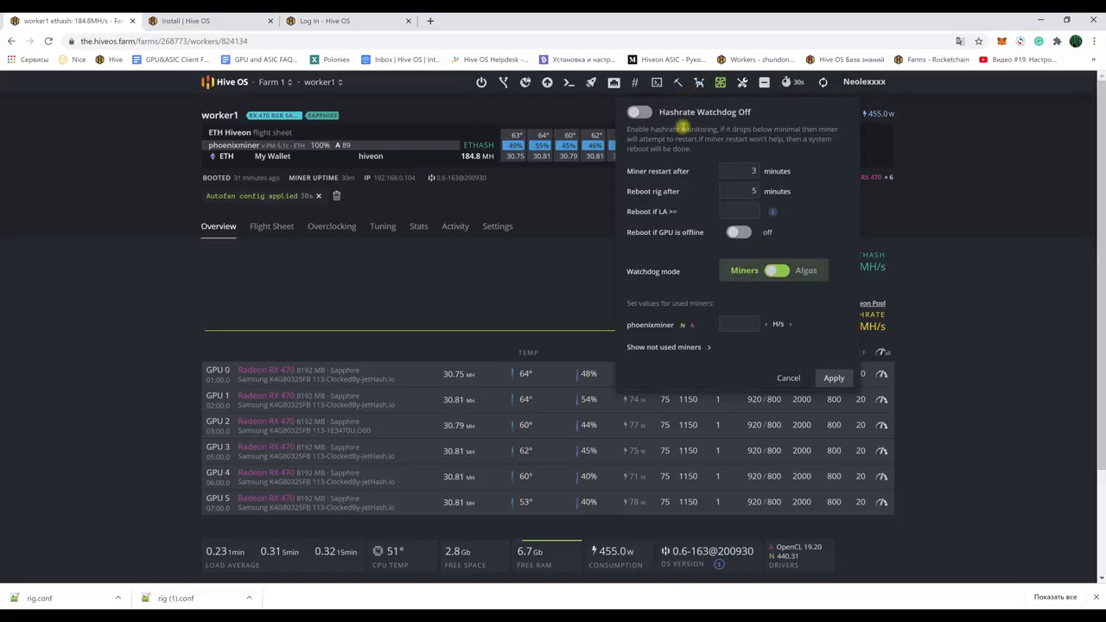
{"action": "left_click_drag", "start_coordinate": [625, 171], "coordinate": [688, 171]}
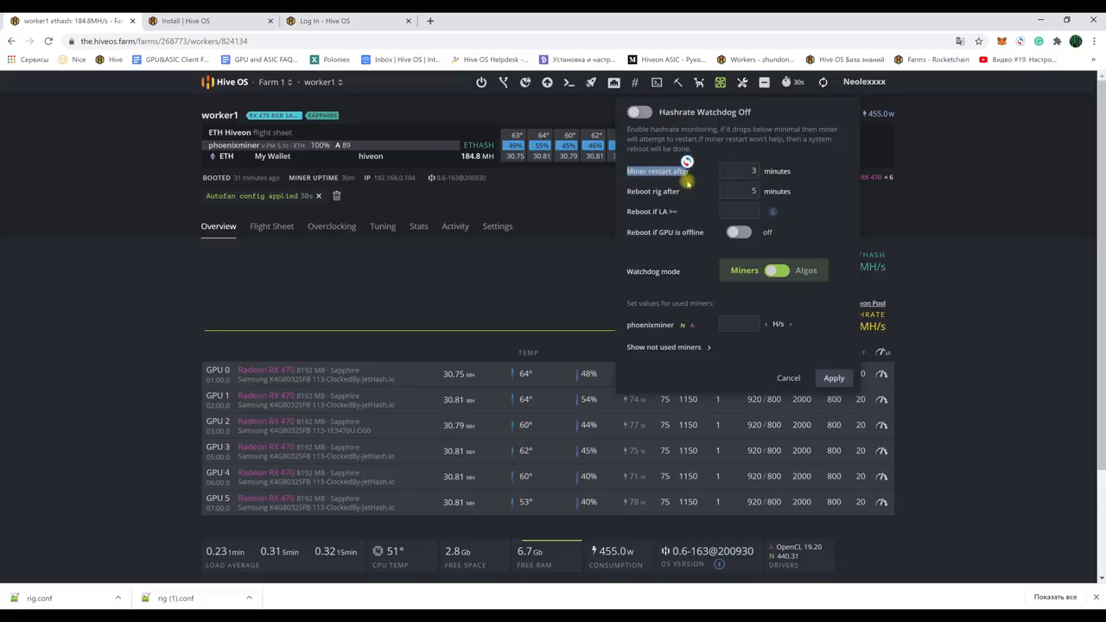
{"action": "left_click", "coordinate": [680, 184]}
{"action": "left_click_drag", "start_coordinate": [628, 192], "coordinate": [681, 192]}
{"action": "left_click", "coordinate": [749, 191]}
{"action": "left_click_drag", "start_coordinate": [757, 191], "coordinate": [748, 191]}
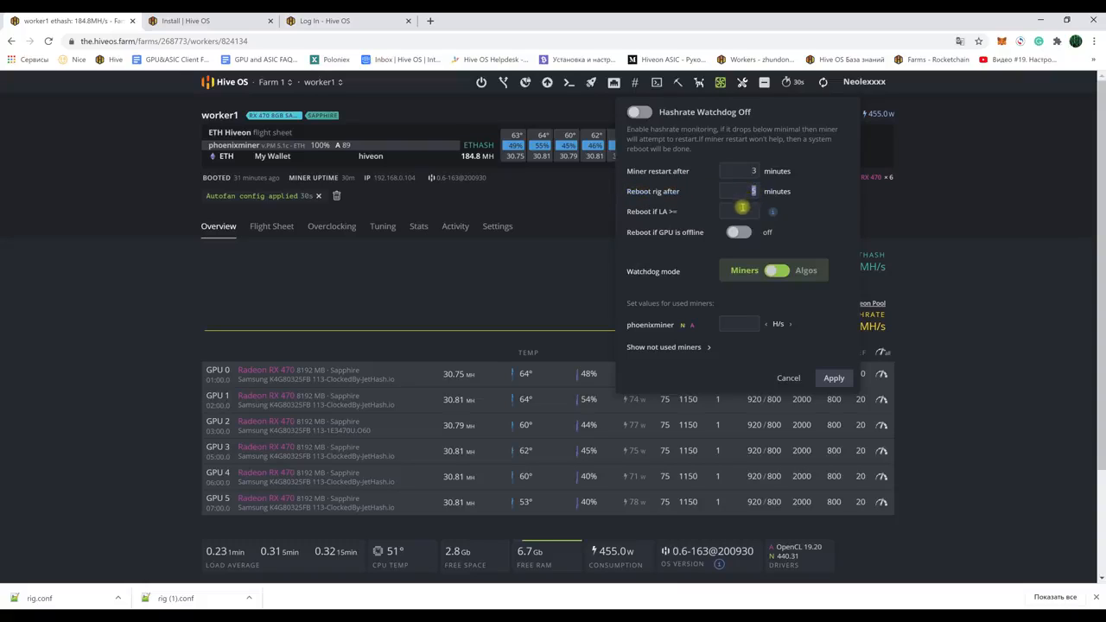
Step: Switch the watchdog to Algos mode with an ETHASH minimum of 180 MH/s, turn it on and apply
{"action": "left_click", "coordinate": [786, 273]}
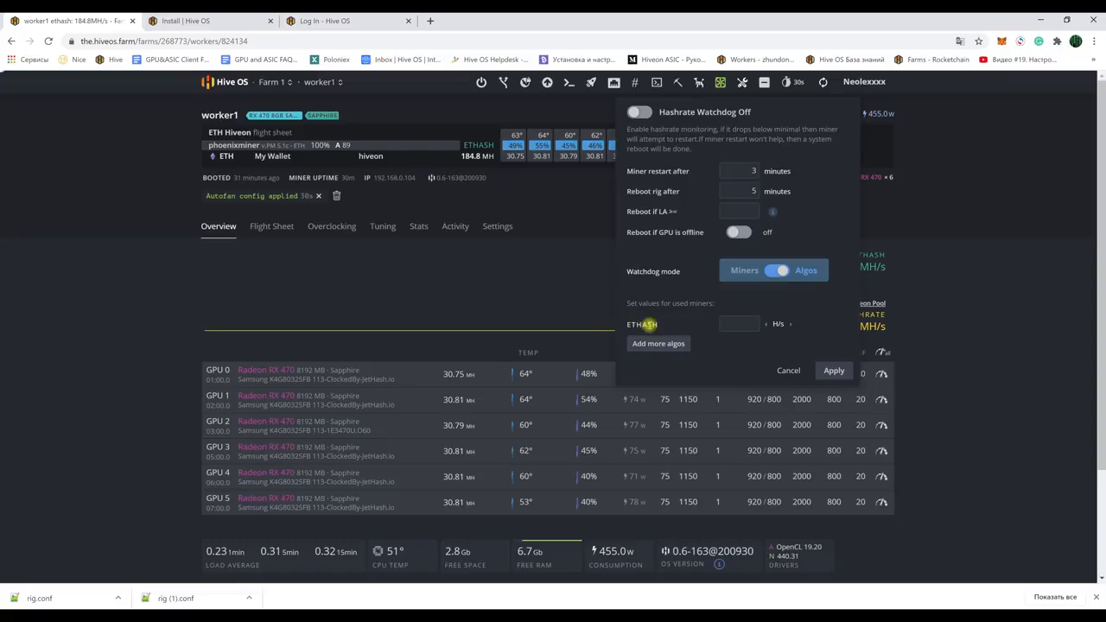
{"action": "left_click", "coordinate": [770, 273]}
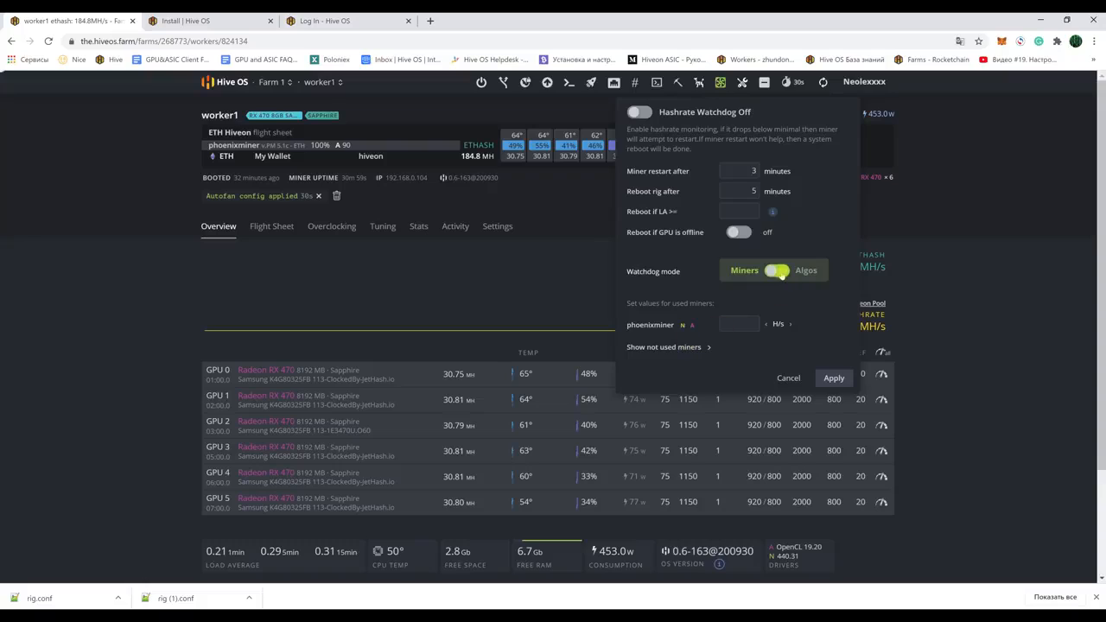
{"action": "left_click", "coordinate": [782, 274]}
{"action": "left_click", "coordinate": [741, 324]}
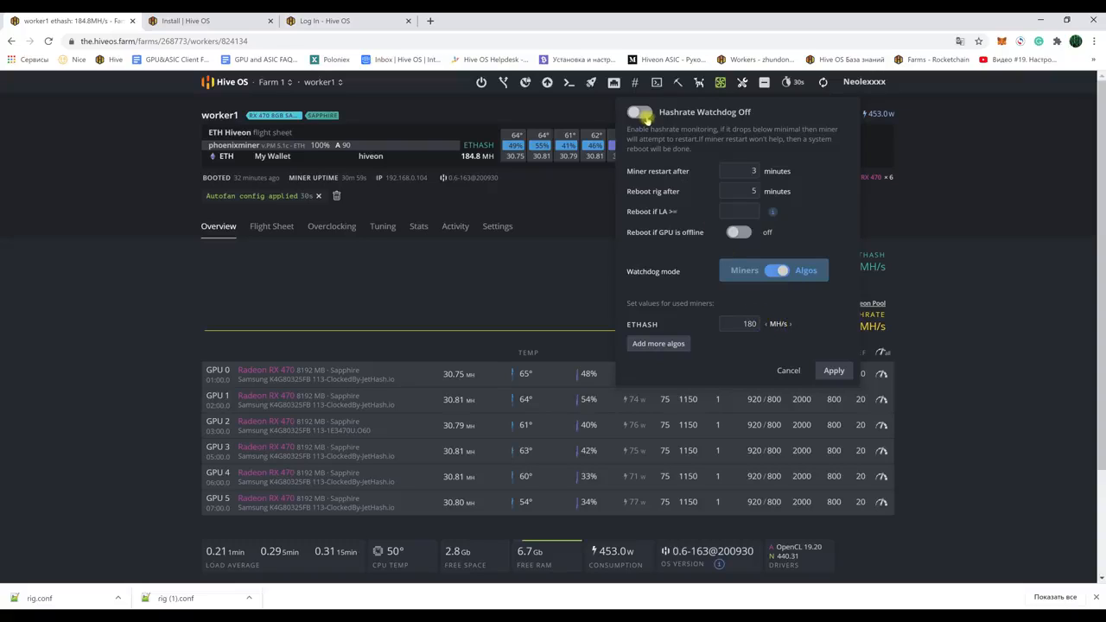
{"action": "left_click", "coordinate": [641, 113]}
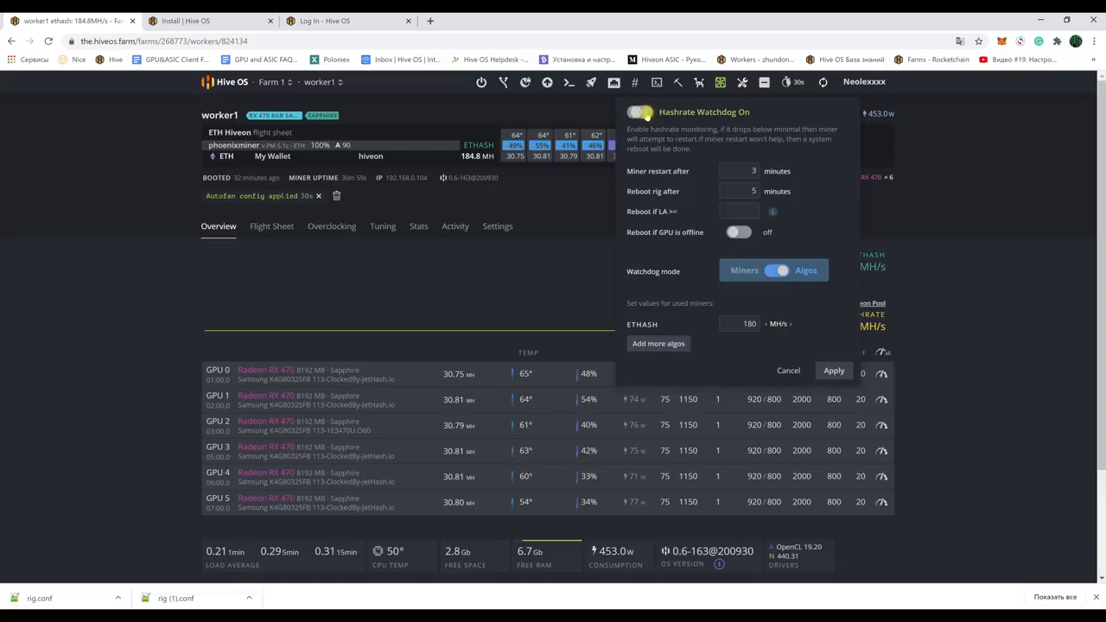
{"action": "left_click", "coordinate": [831, 371]}
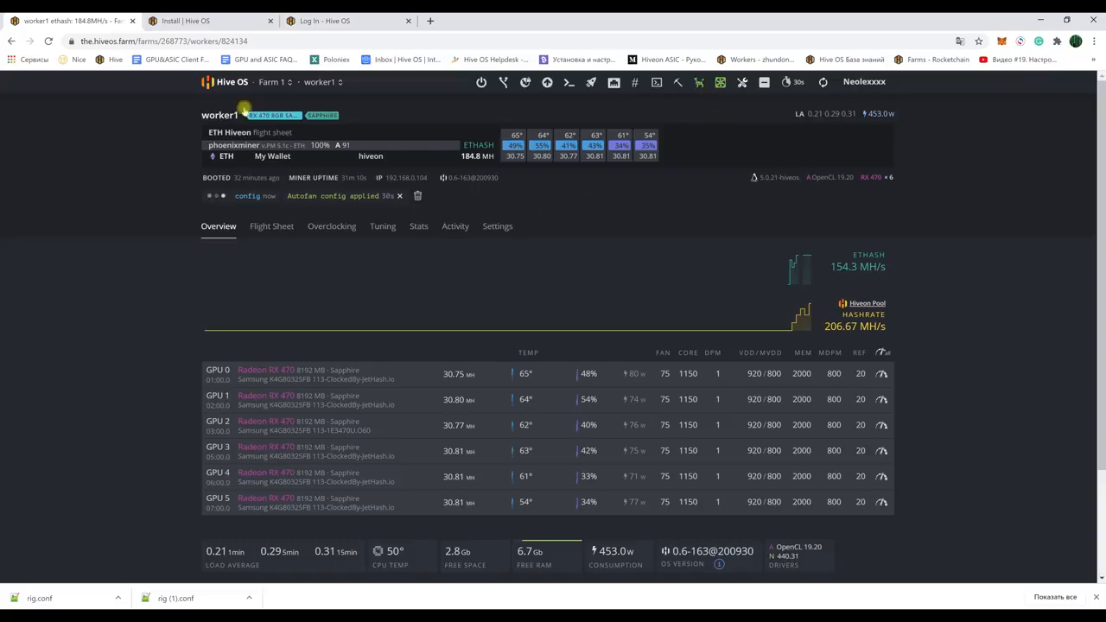
Step: Read the Telegram notification instructions on the Account page, then return to the farms list
{"action": "left_click", "coordinate": [231, 83]}
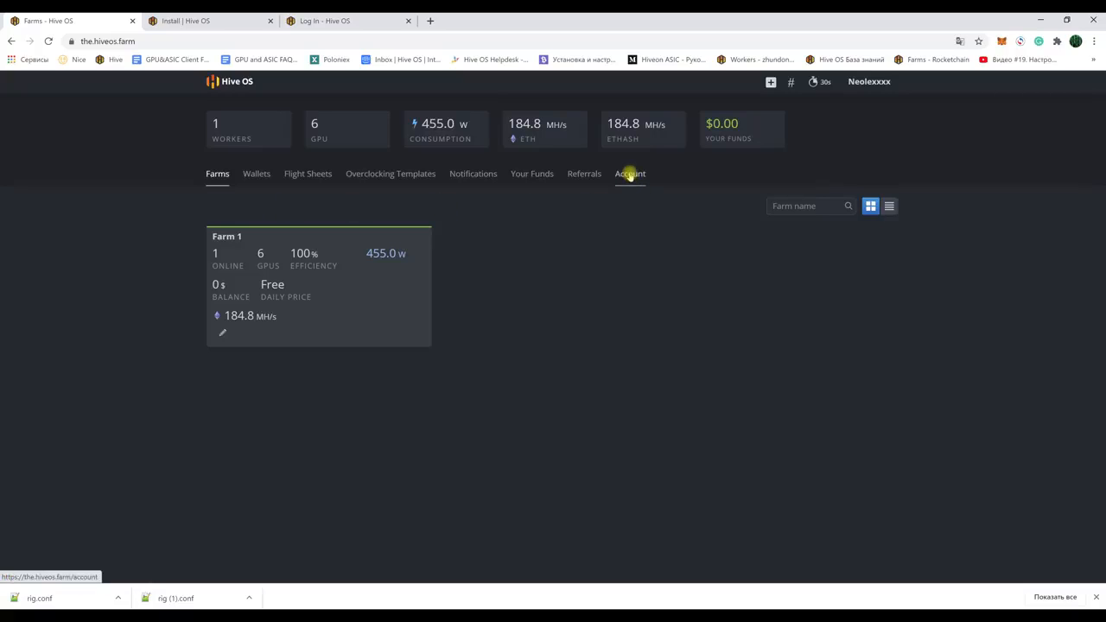
{"action": "left_click", "coordinate": [630, 175]}
{"action": "scroll", "coordinate": [486, 259], "scroll_direction": "down", "scroll_amount": 2}
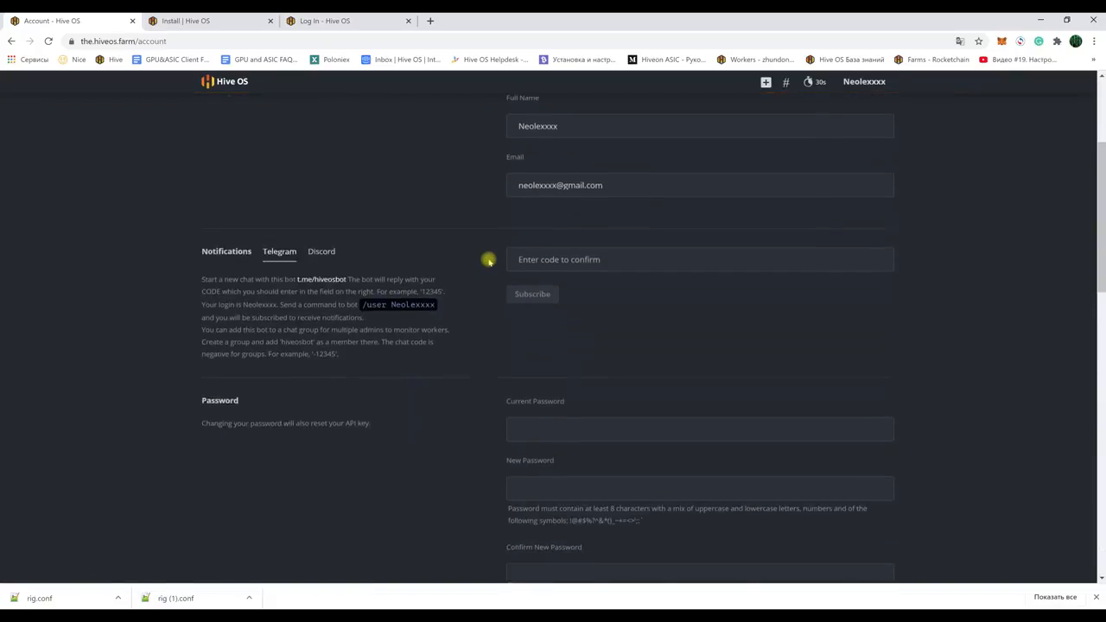
{"action": "left_click_drag", "start_coordinate": [202, 257], "coordinate": [459, 325]}
{"action": "left_click", "coordinate": [427, 289]}
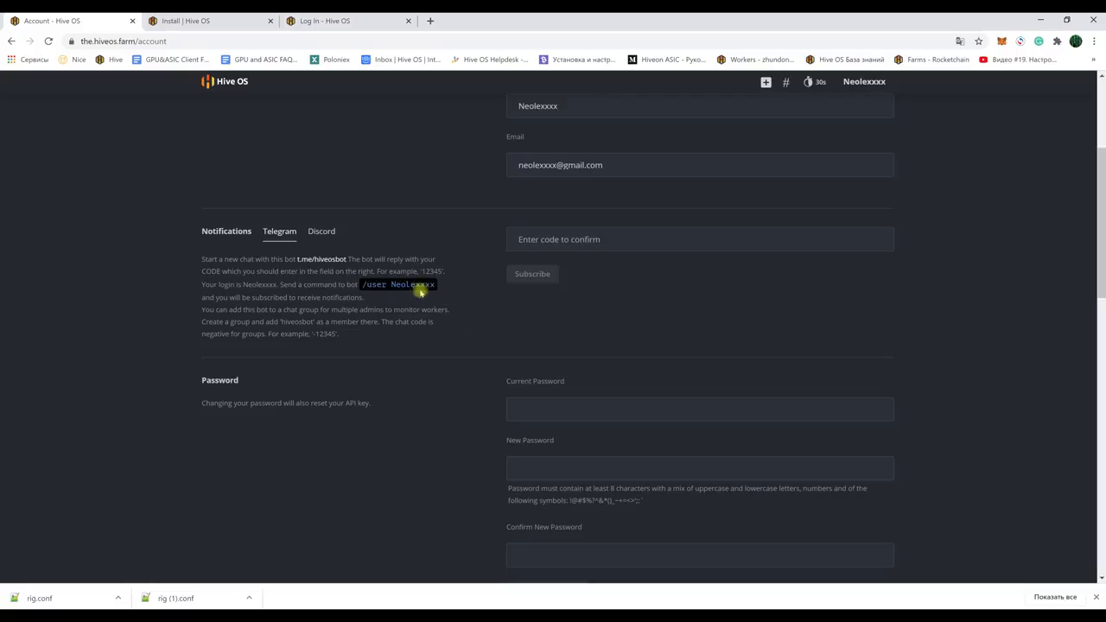
{"action": "scroll", "coordinate": [484, 315], "scroll_direction": "up", "scroll_amount": 3}
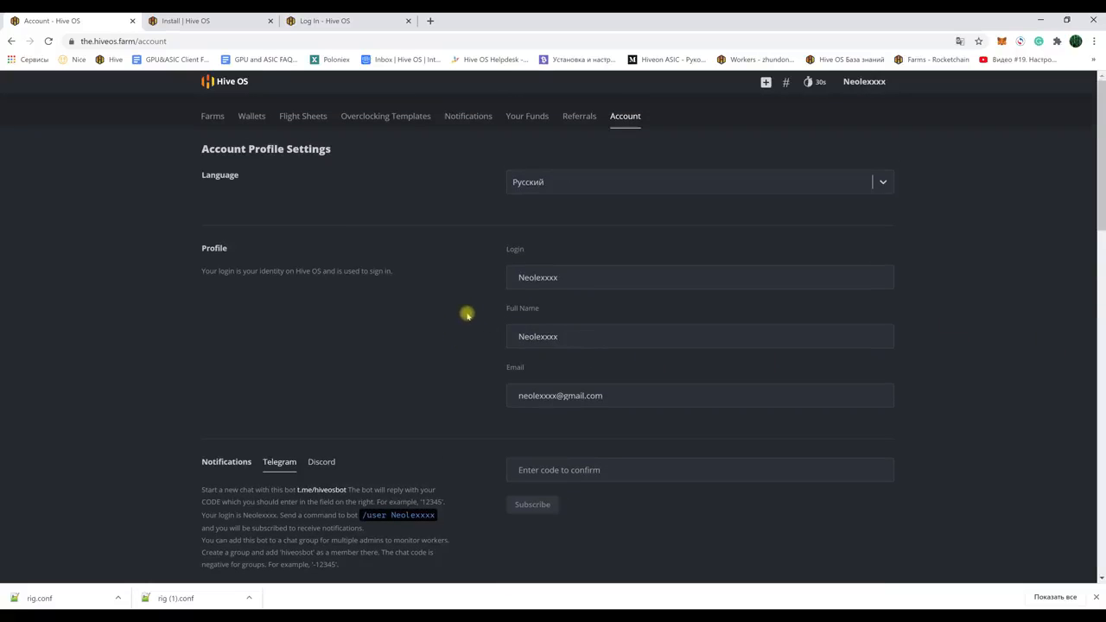
{"action": "left_click", "coordinate": [214, 112]}
Step: Open Farm 1's settings and switch on the Telegram Hourly Summary notification
{"action": "left_click", "coordinate": [229, 232]}
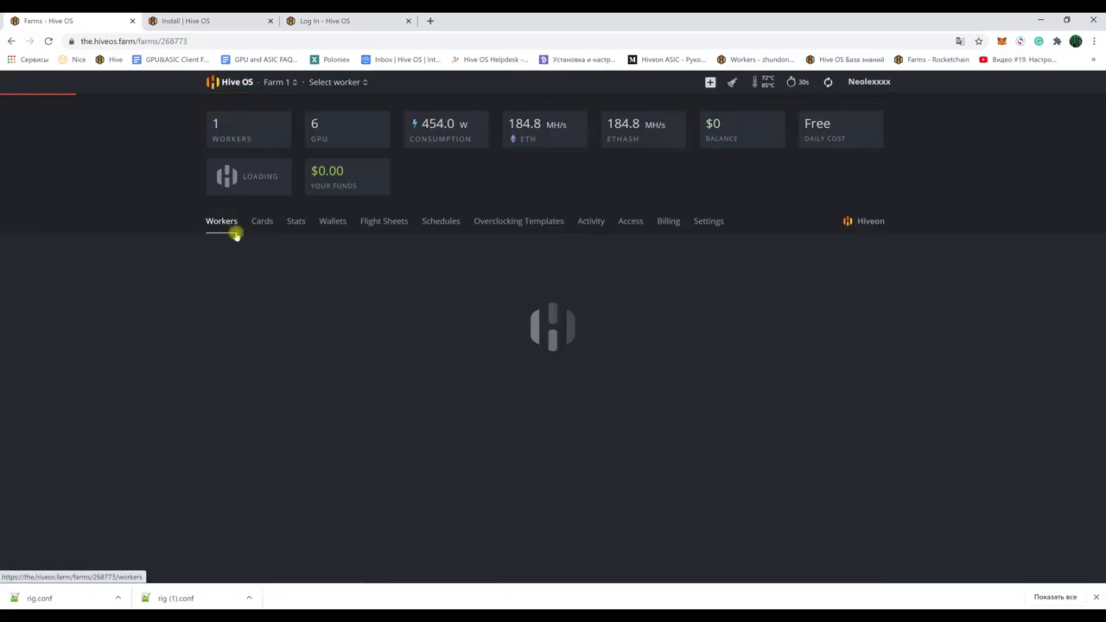
{"action": "left_click", "coordinate": [707, 221]}
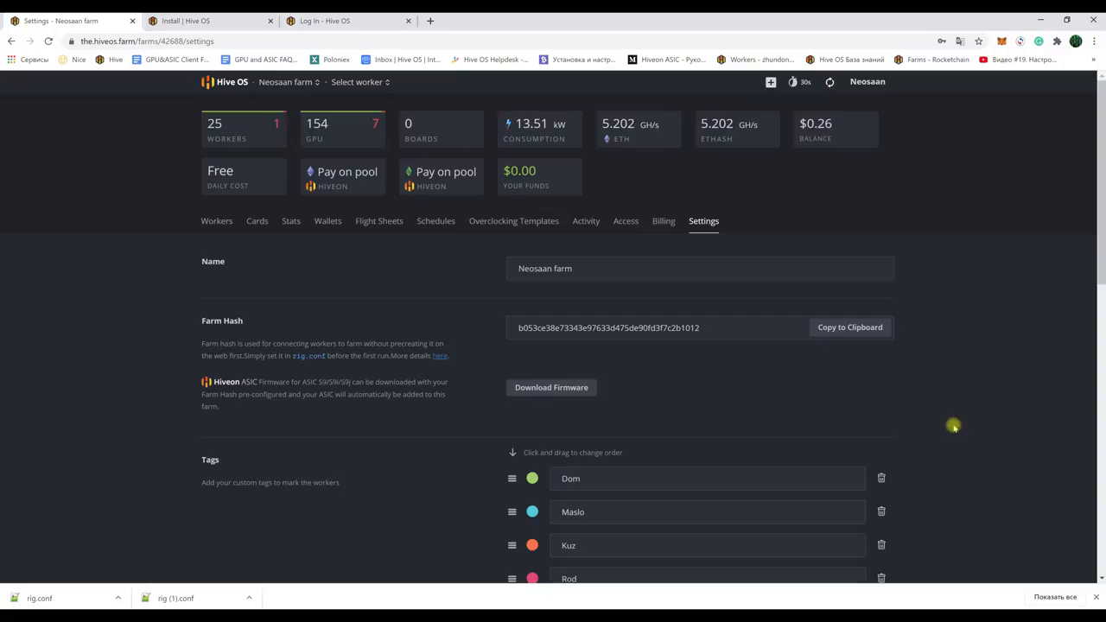
{"action": "scroll", "coordinate": [953, 426], "scroll_direction": "down", "scroll_amount": 4}
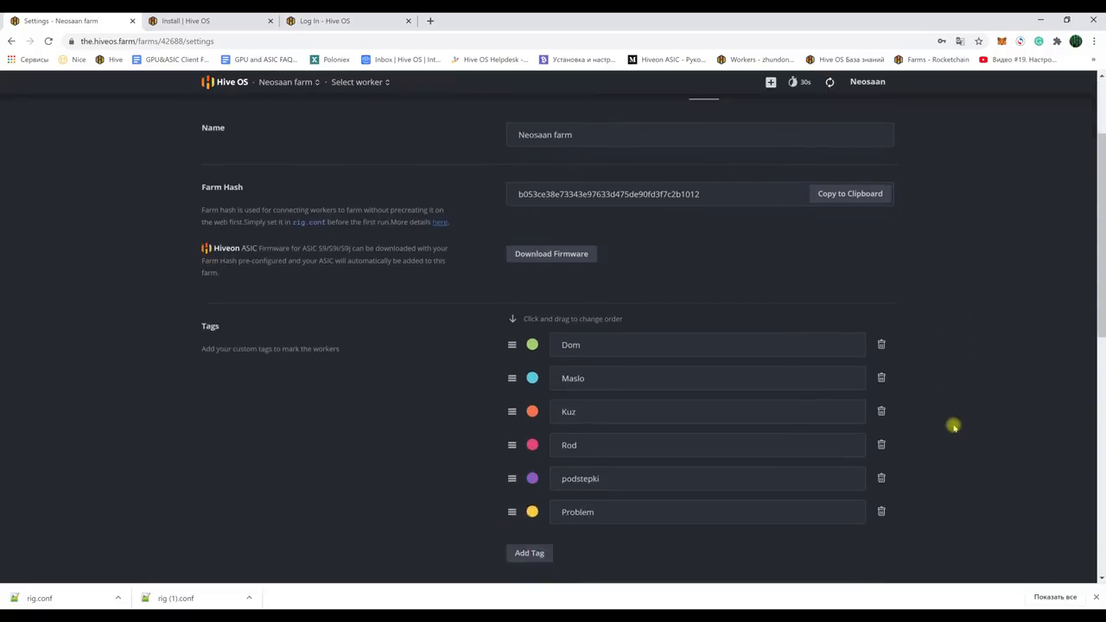
{"action": "scroll", "coordinate": [953, 426], "scroll_direction": "down", "scroll_amount": 4}
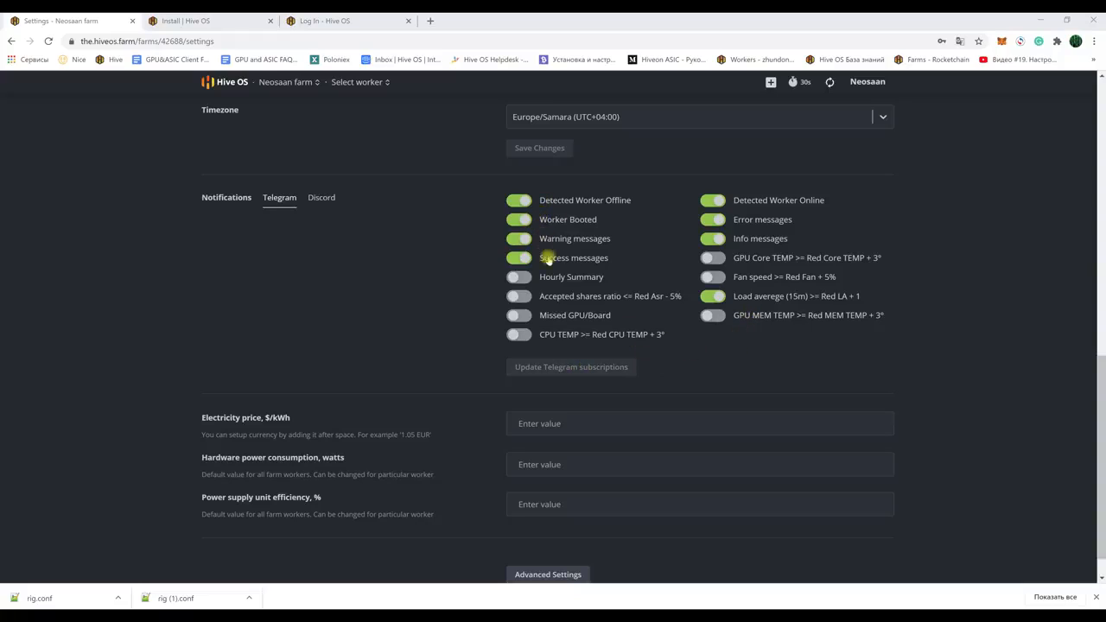
{"action": "left_click", "coordinate": [523, 277]}
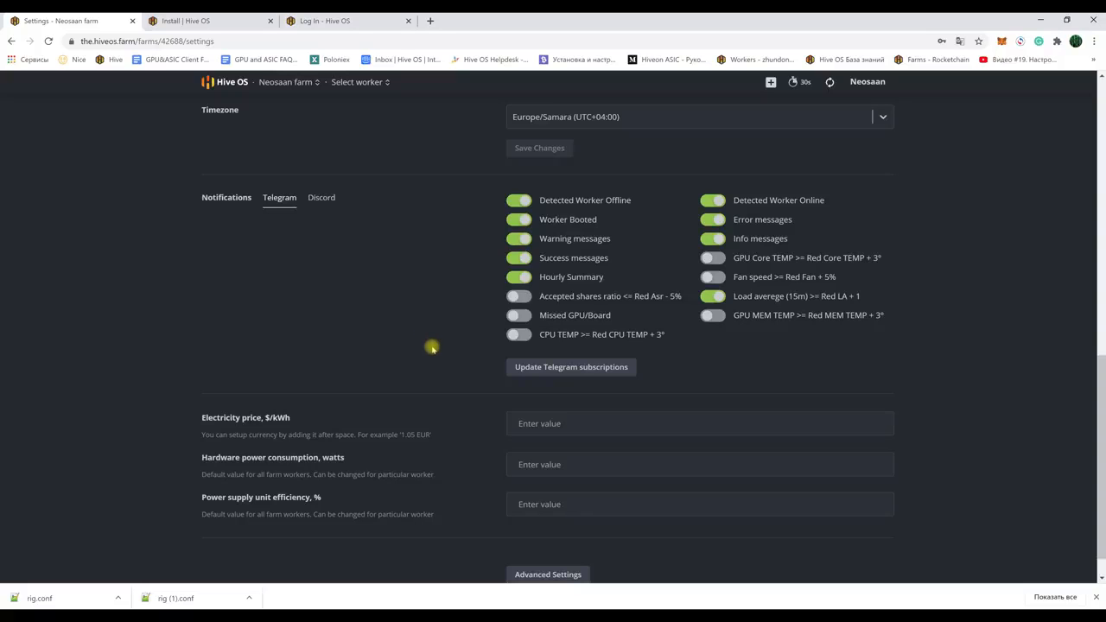
{"action": "scroll", "coordinate": [432, 347], "scroll_direction": "up", "scroll_amount": 8}
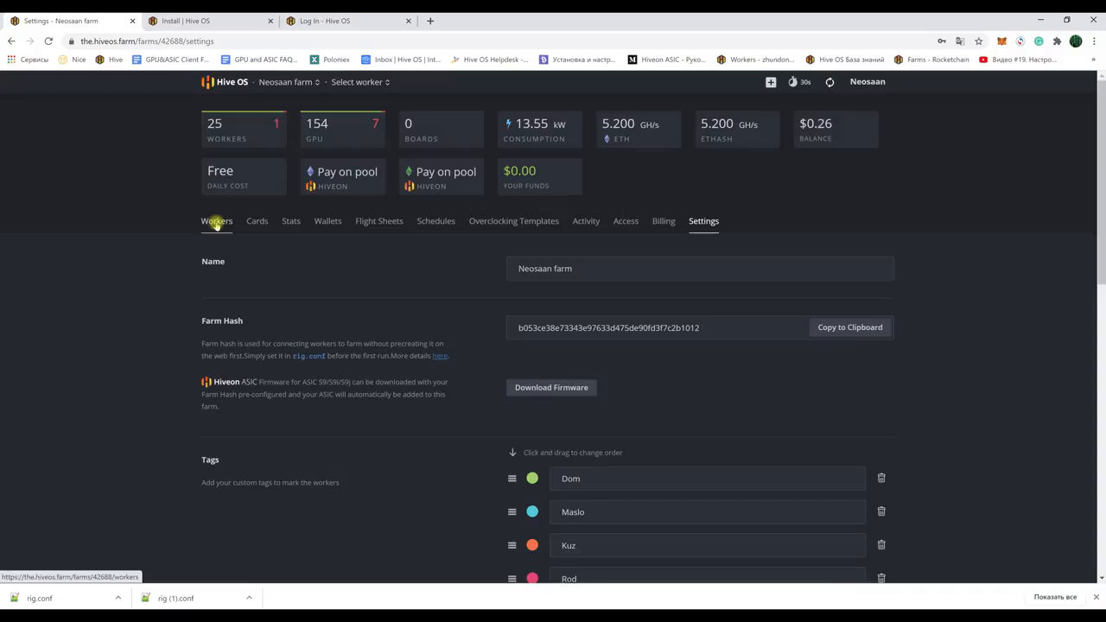
Step: Show the farm's Workers list and remove all messages reported by the workers
{"action": "left_click", "coordinate": [216, 223]}
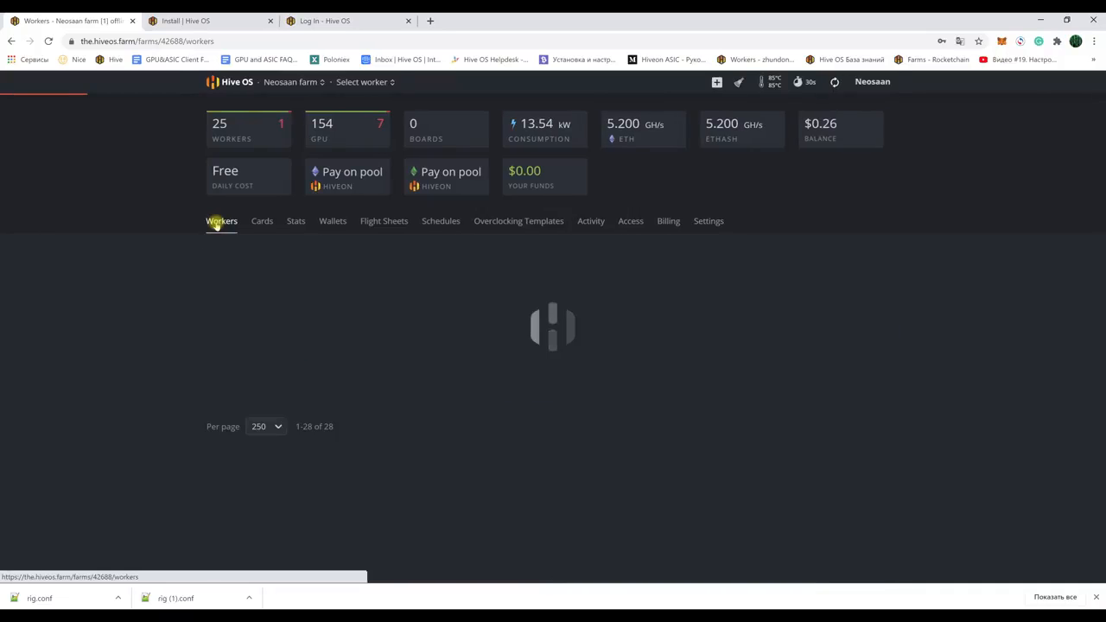
{"action": "scroll", "coordinate": [198, 271], "scroll_direction": "down", "scroll_amount": 1}
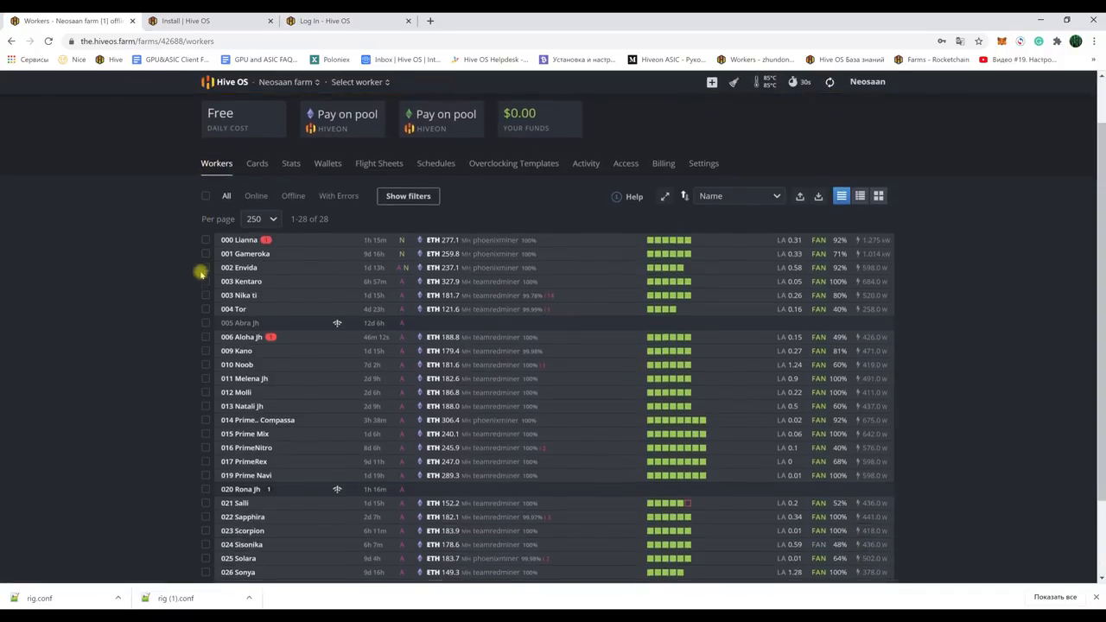
{"action": "left_click", "coordinate": [734, 81]}
{"action": "left_click", "coordinate": [721, 196]}
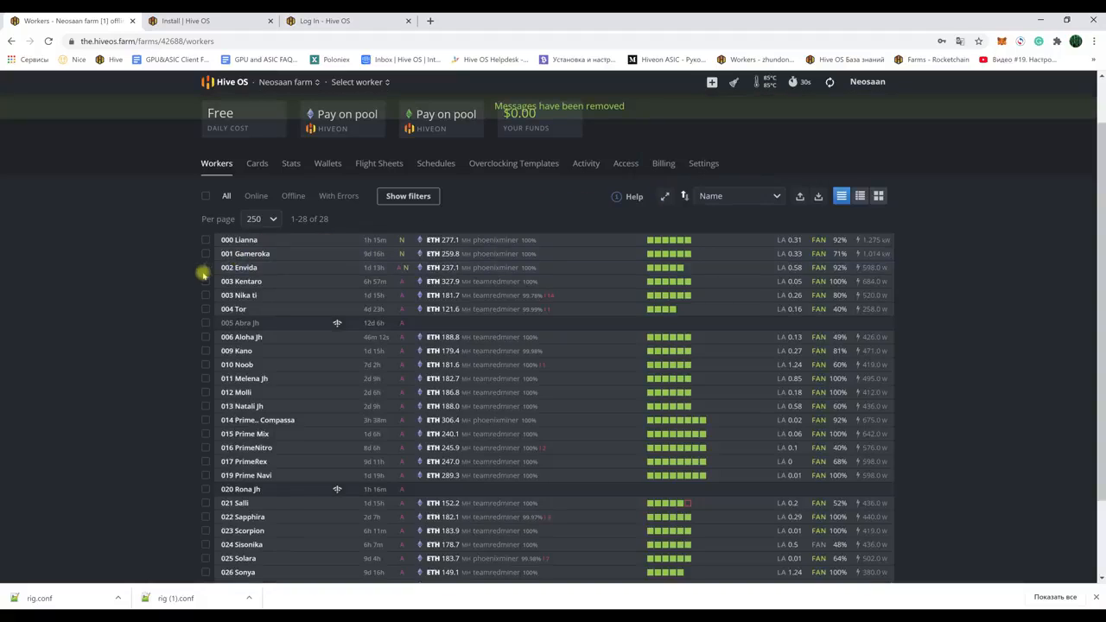
{"action": "scroll", "coordinate": [192, 279], "scroll_direction": "down", "scroll_amount": 1}
{"action": "scroll", "coordinate": [195, 280], "scroll_direction": "up", "scroll_amount": 1}
{"action": "scroll", "coordinate": [195, 281], "scroll_direction": "up", "scroll_amount": 1}
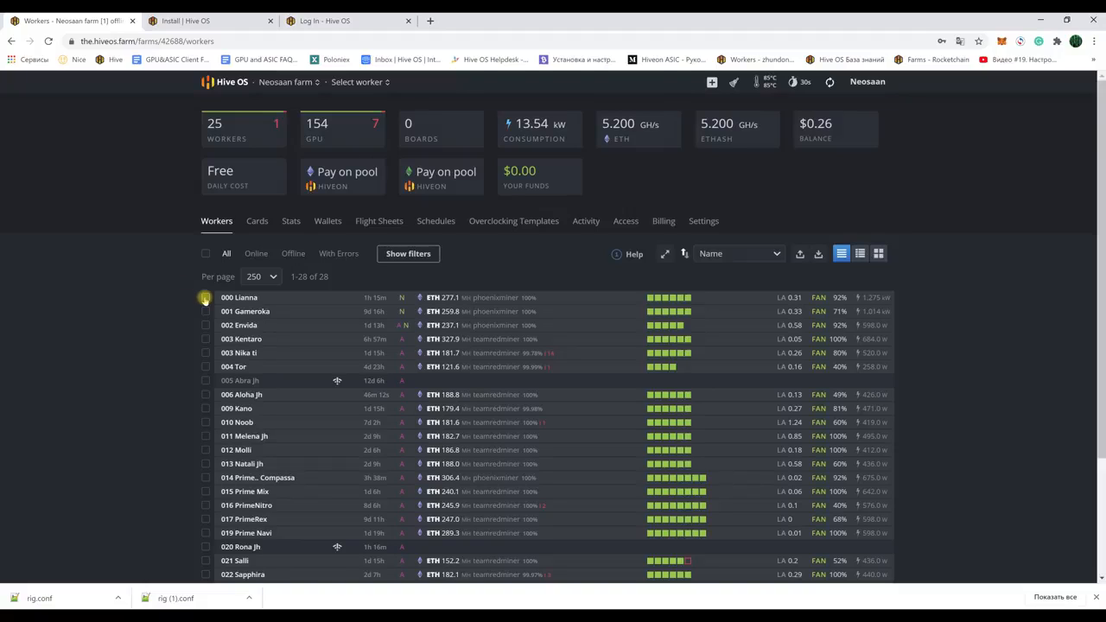
Step: Apply the ETHERMINE Trust New flight sheet to workers 000 Lianna and 001 Gameroka
{"action": "left_click", "coordinate": [206, 297]}
{"action": "left_click", "coordinate": [205, 311]}
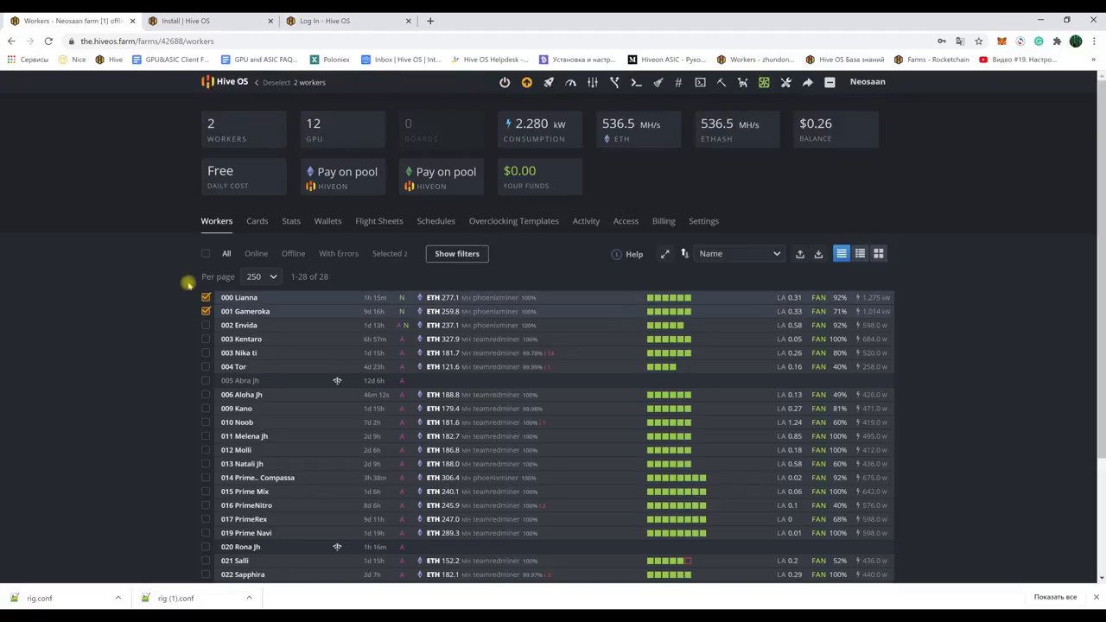
{"action": "left_click_drag", "start_coordinate": [197, 291], "coordinate": [304, 342]}
{"action": "left_click", "coordinate": [205, 254]}
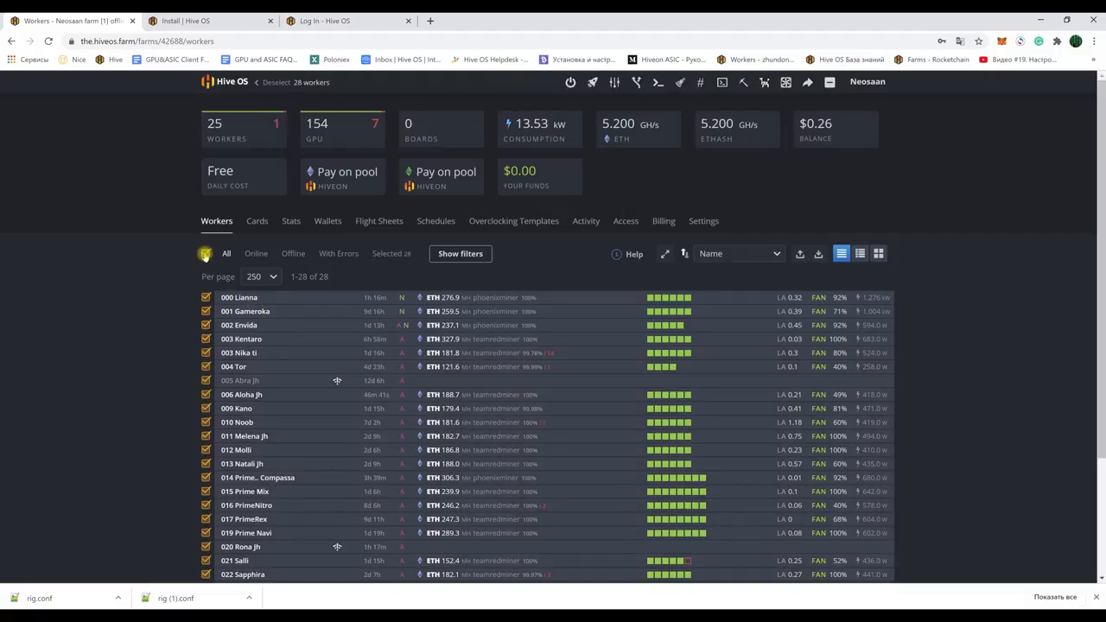
{"action": "left_click", "coordinate": [206, 253]}
{"action": "left_click", "coordinate": [205, 297]}
{"action": "left_click", "coordinate": [206, 311]}
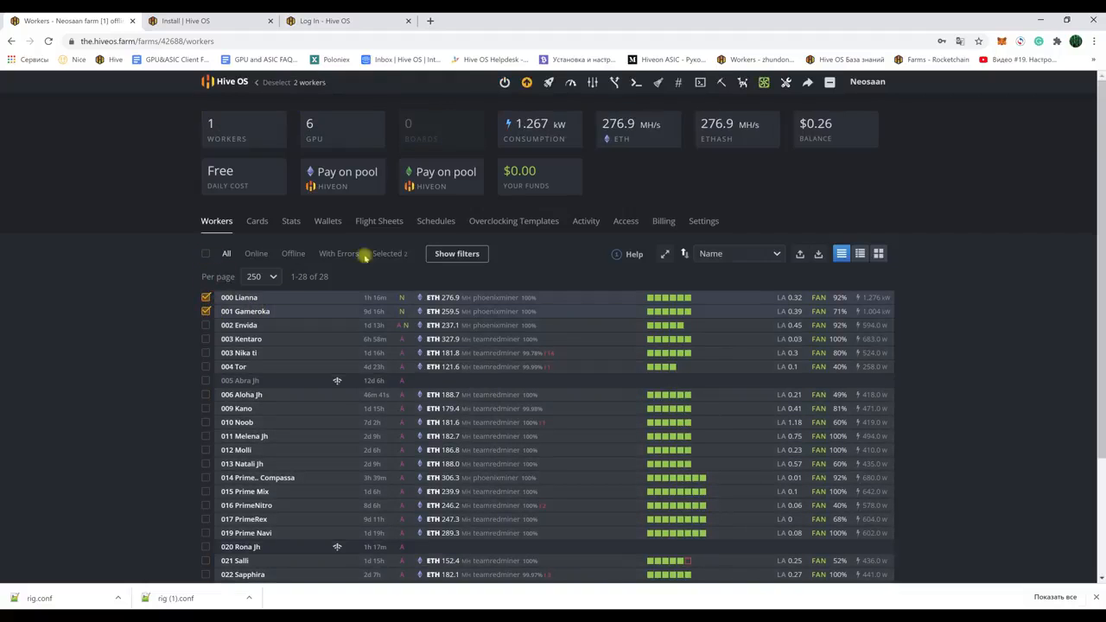
{"action": "left_click", "coordinate": [549, 82]}
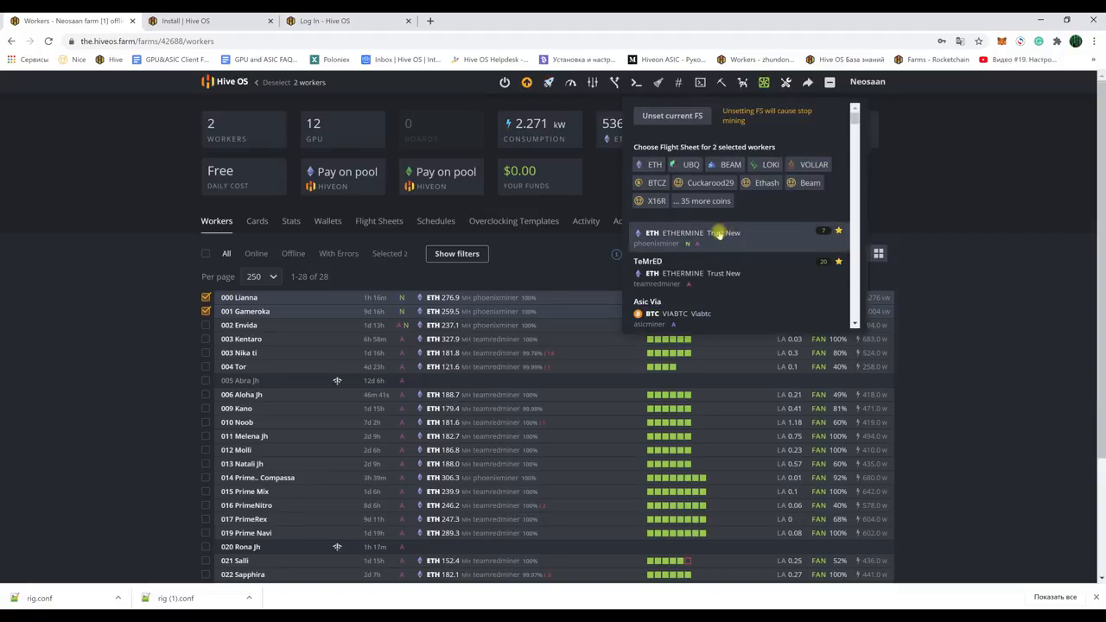
{"action": "left_click", "coordinate": [717, 235]}
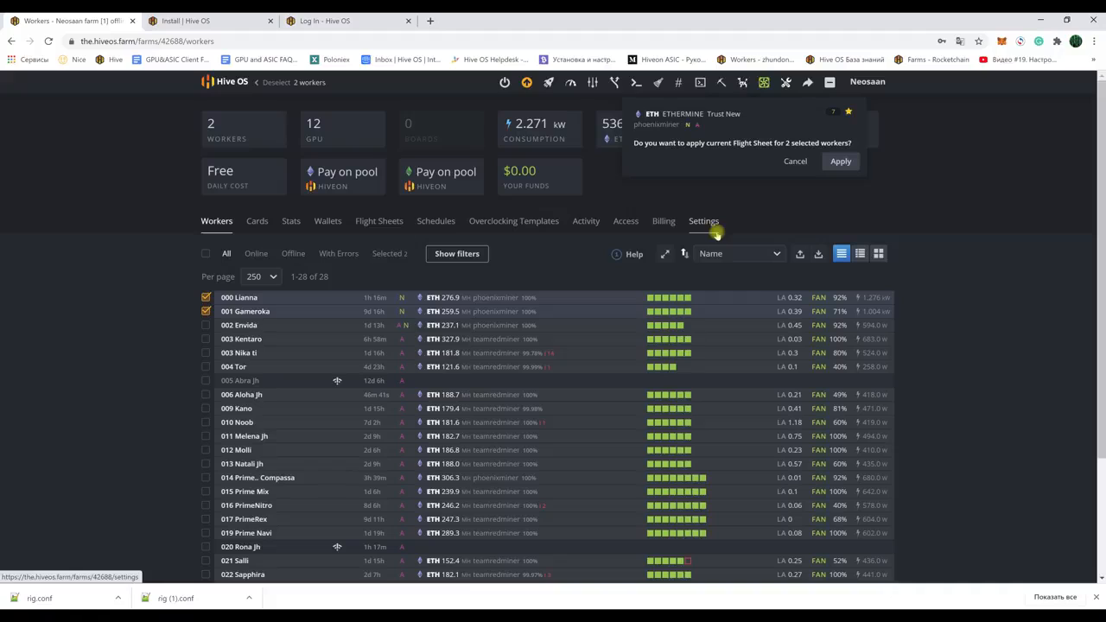
{"action": "left_click", "coordinate": [841, 161]}
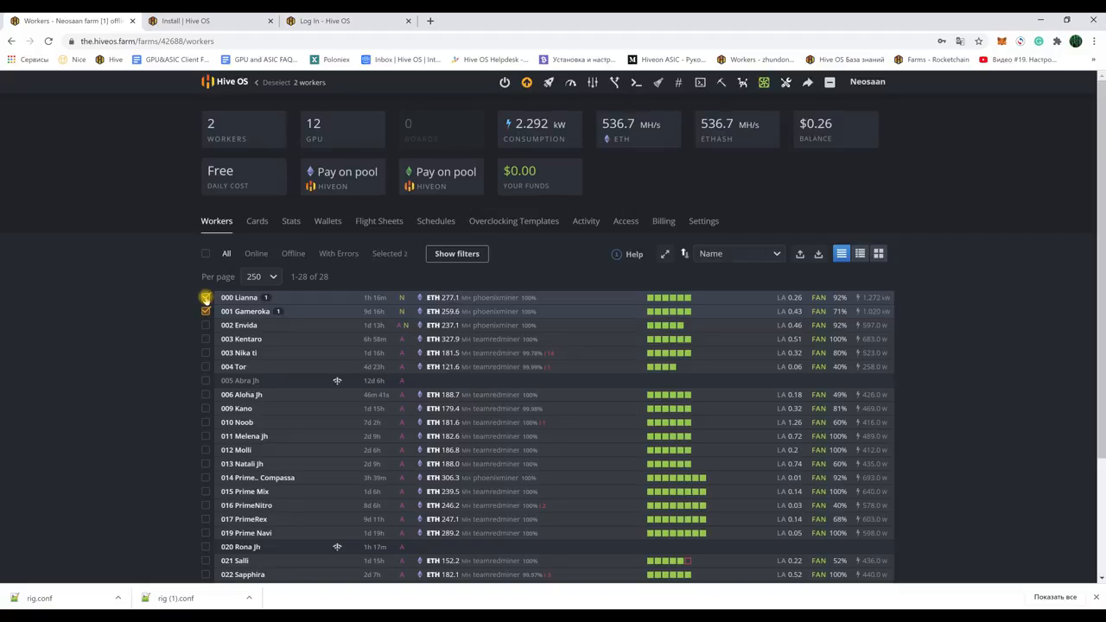
Step: View the hashrate watchdog for 003 Kentaro, 006 Aloha Jh and 009 Kano, then clear the selection
{"action": "left_click", "coordinate": [205, 299]}
{"action": "left_click", "coordinate": [207, 311]}
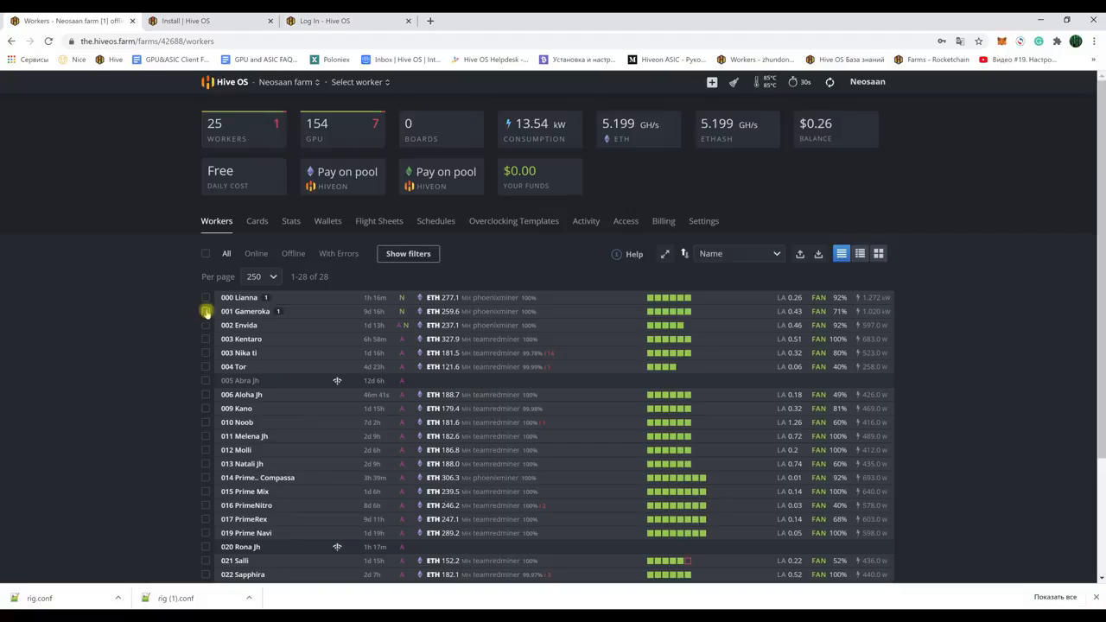
{"action": "left_click", "coordinate": [205, 339]}
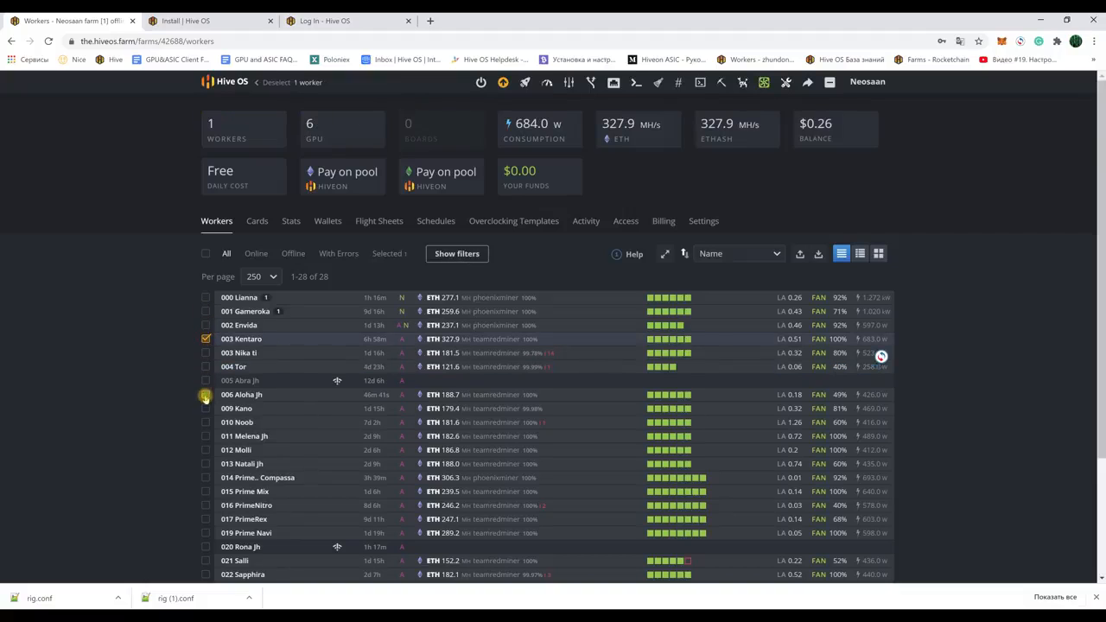
{"action": "left_click", "coordinate": [206, 394]}
{"action": "left_click", "coordinate": [205, 408]}
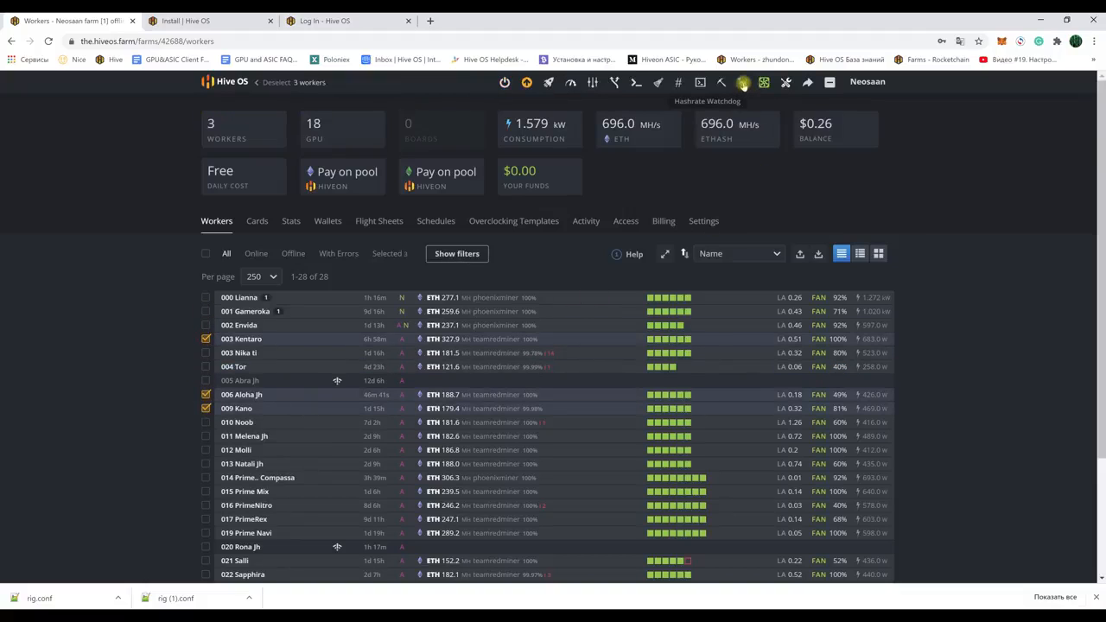
{"action": "left_click", "coordinate": [743, 81]}
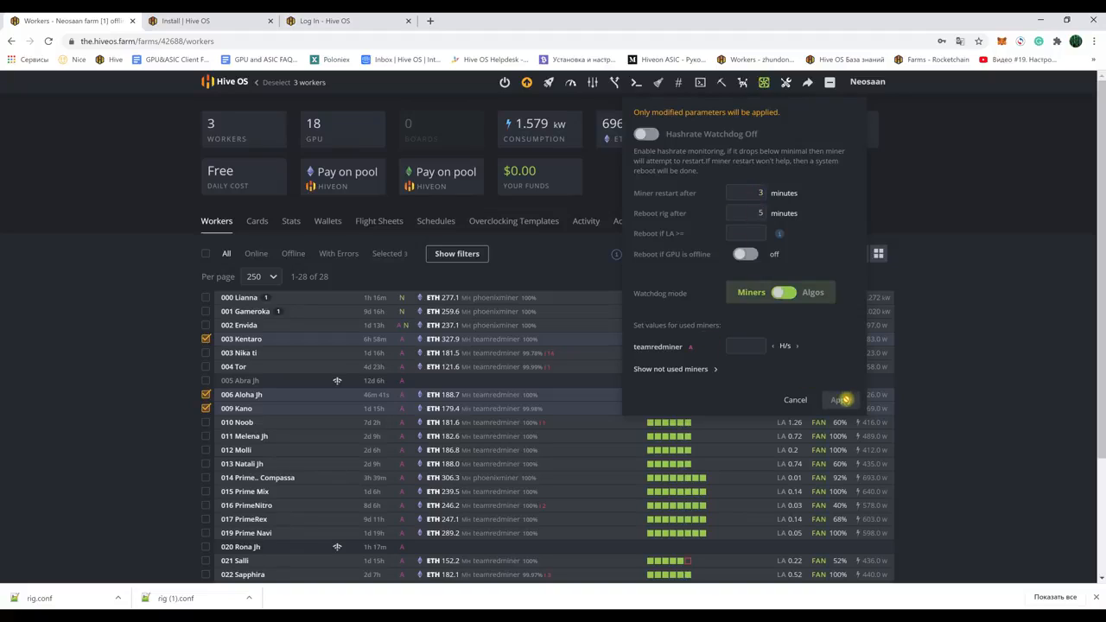
{"action": "left_click", "coordinate": [965, 316]}
{"action": "left_click", "coordinate": [206, 340]}
{"action": "left_click", "coordinate": [205, 395]}
{"action": "left_click", "coordinate": [206, 408]}
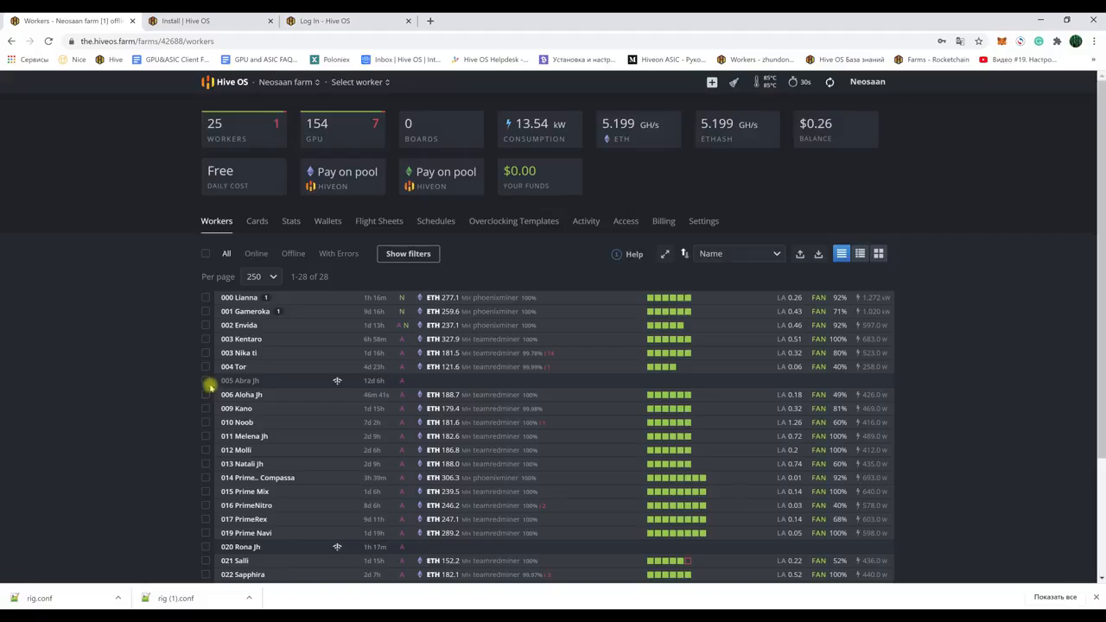
Step: Start a scheduled event using the Trust New ethermine teamredminer flight sheet, with no ASIC profile
{"action": "left_click", "coordinate": [436, 222]}
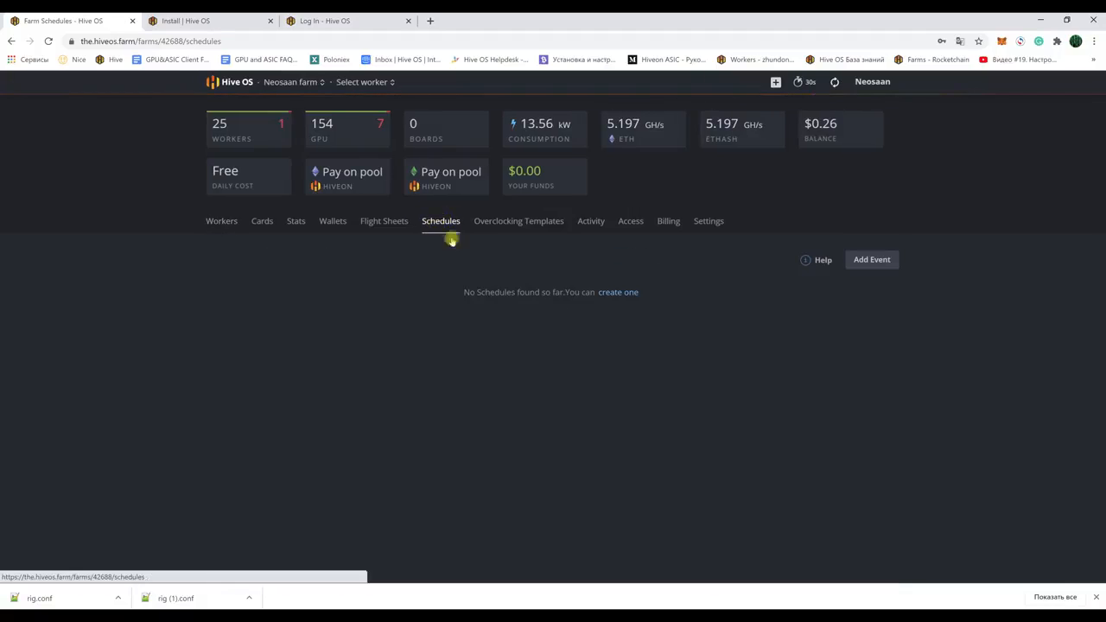
{"action": "left_click", "coordinate": [618, 292]}
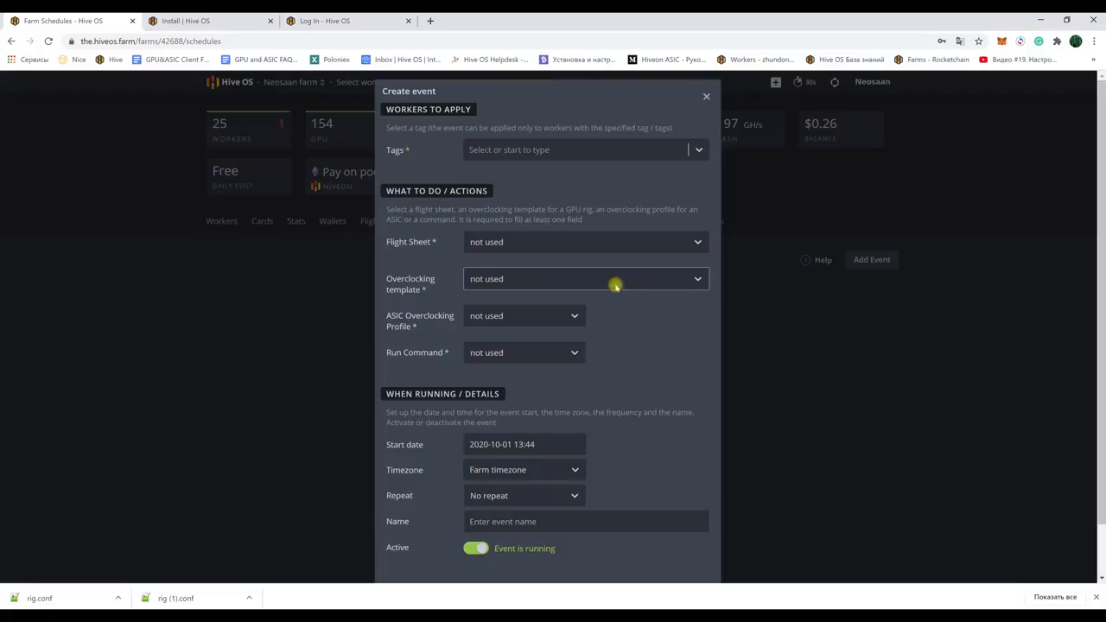
{"action": "left_click", "coordinate": [578, 242]}
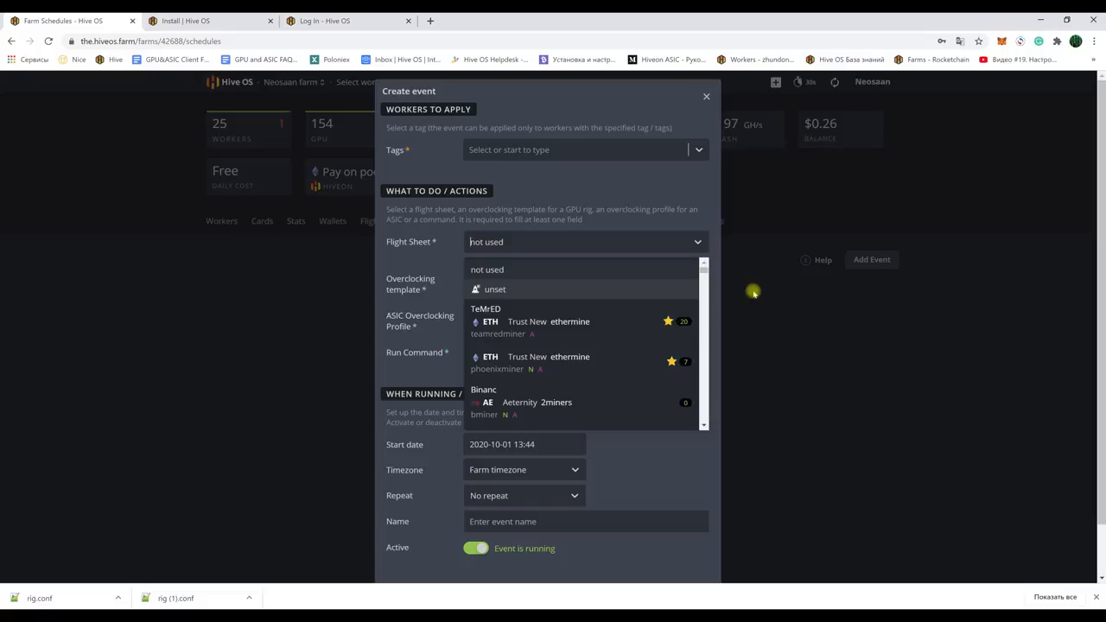
{"action": "left_click", "coordinate": [549, 321]}
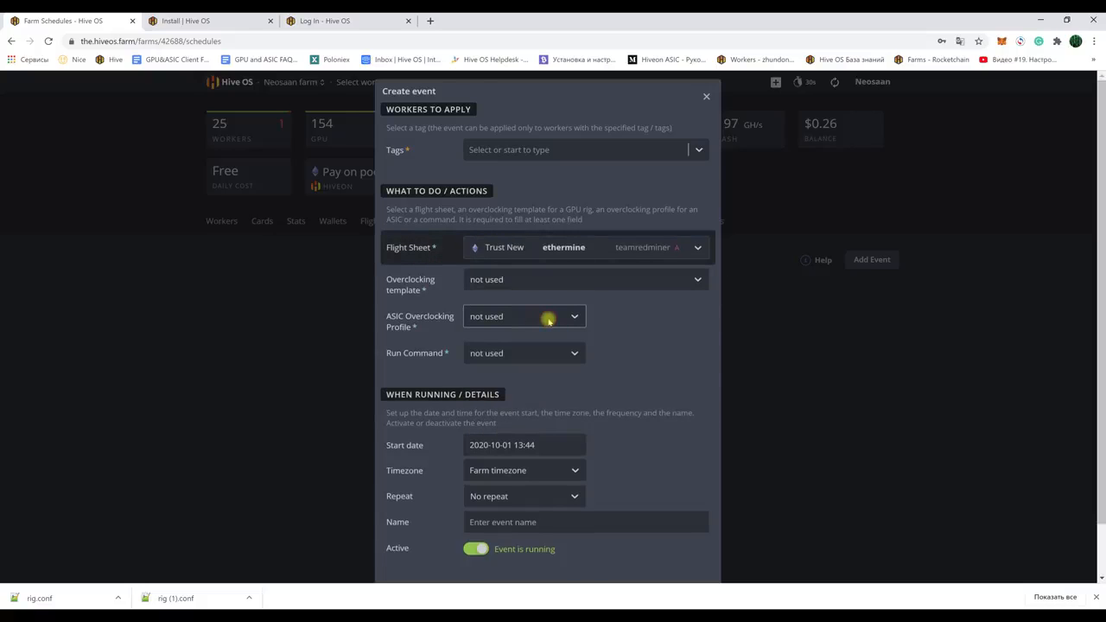
{"action": "left_click", "coordinate": [554, 318]}
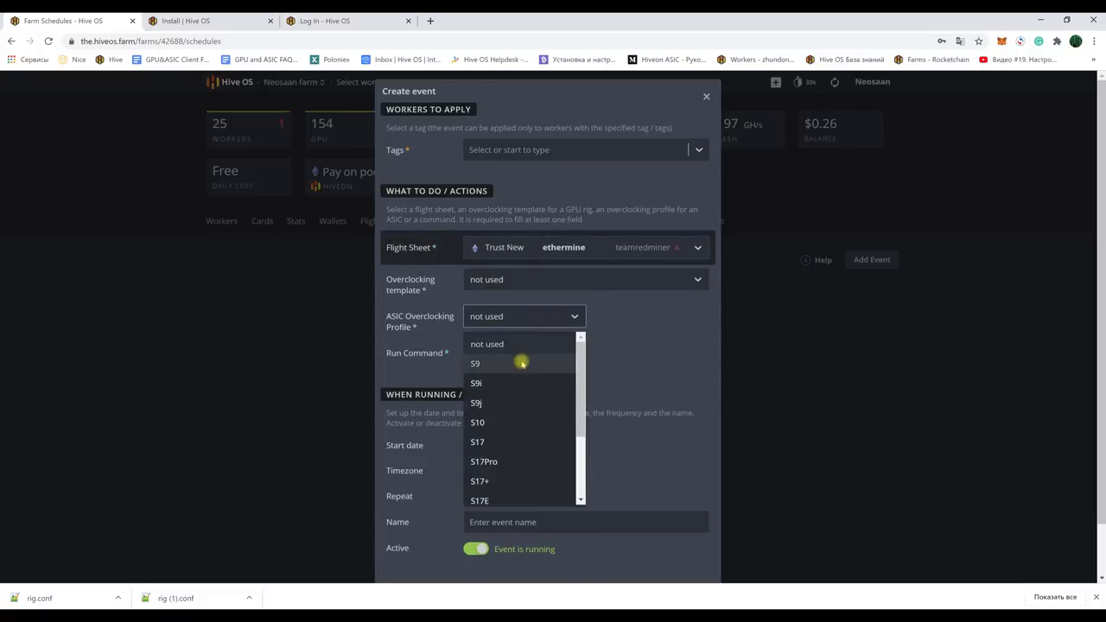
{"action": "scroll", "coordinate": [521, 383], "scroll_direction": "down", "scroll_amount": 3}
{"action": "scroll", "coordinate": [545, 368], "scroll_direction": "up", "scroll_amount": 3}
{"action": "left_click", "coordinate": [644, 343]}
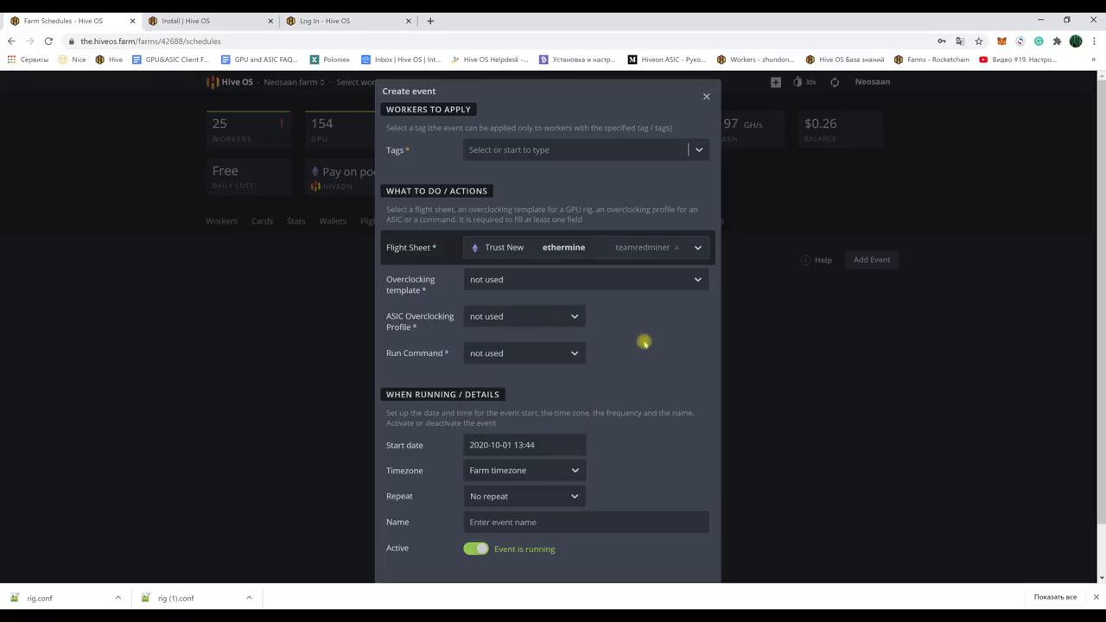
Step: Pick the Lira3 overclocking template, leave Run Command unused, then cancel the event
{"action": "left_click", "coordinate": [562, 279]}
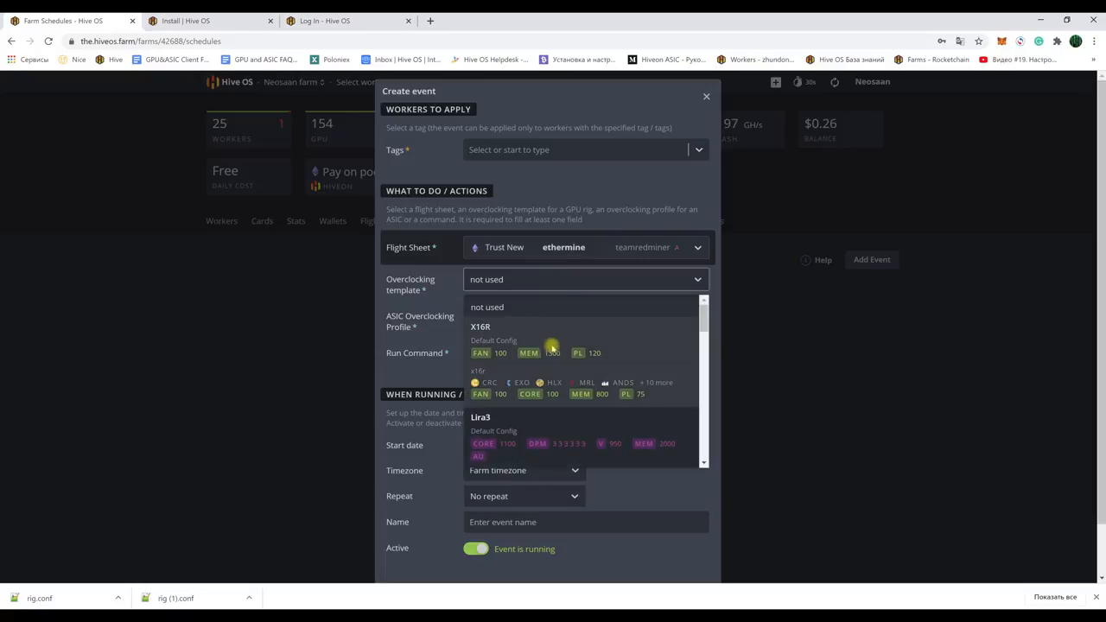
{"action": "scroll", "coordinate": [552, 361], "scroll_direction": "down", "scroll_amount": 4}
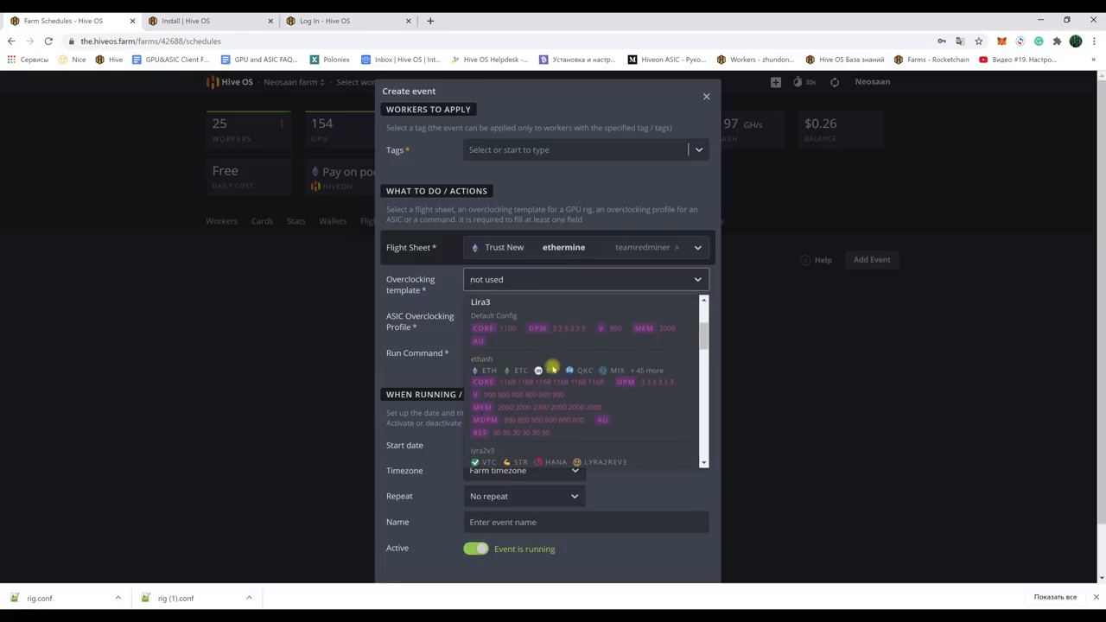
{"action": "scroll", "coordinate": [553, 368], "scroll_direction": "down", "scroll_amount": 1}
{"action": "scroll", "coordinate": [553, 367], "scroll_direction": "up", "scroll_amount": 2}
{"action": "left_click", "coordinate": [557, 350]}
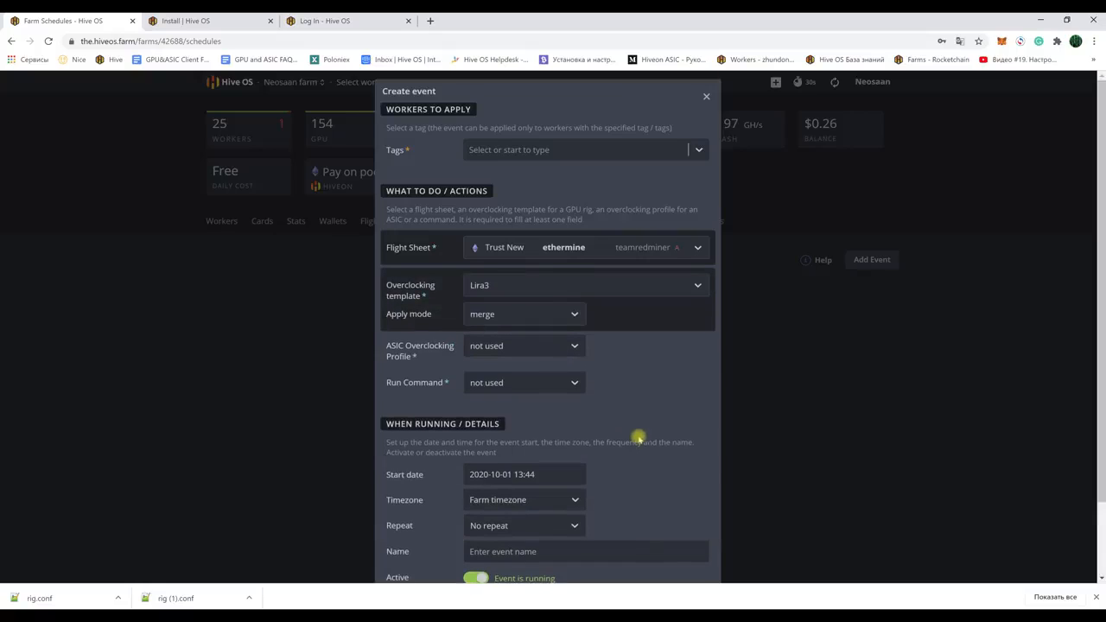
{"action": "scroll", "coordinate": [638, 438], "scroll_direction": "down", "scroll_amount": 1}
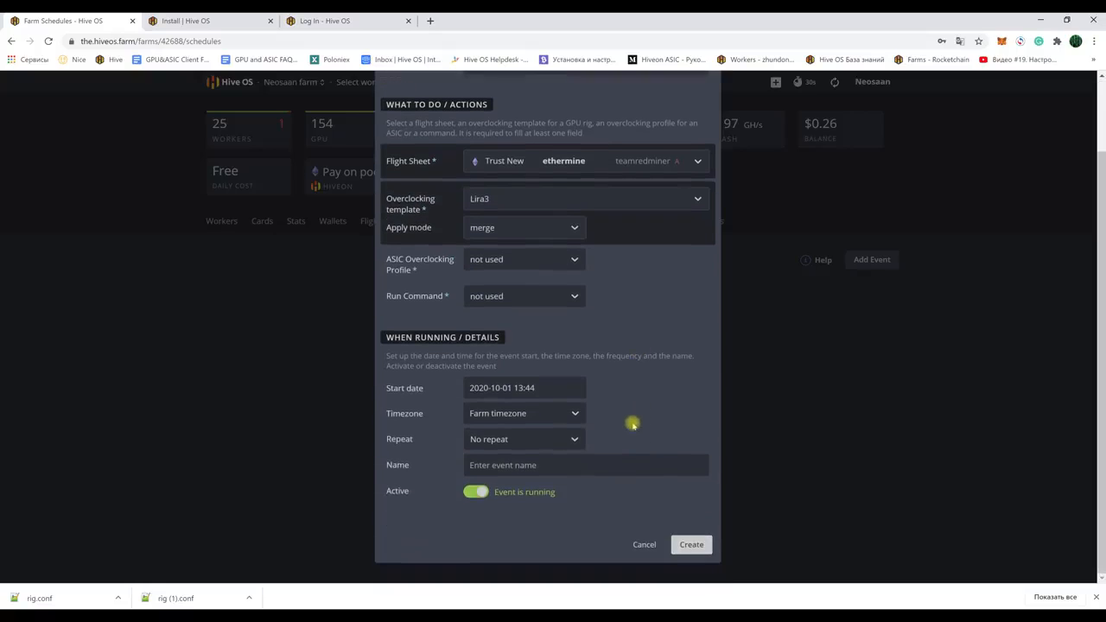
{"action": "left_click", "coordinate": [552, 295]}
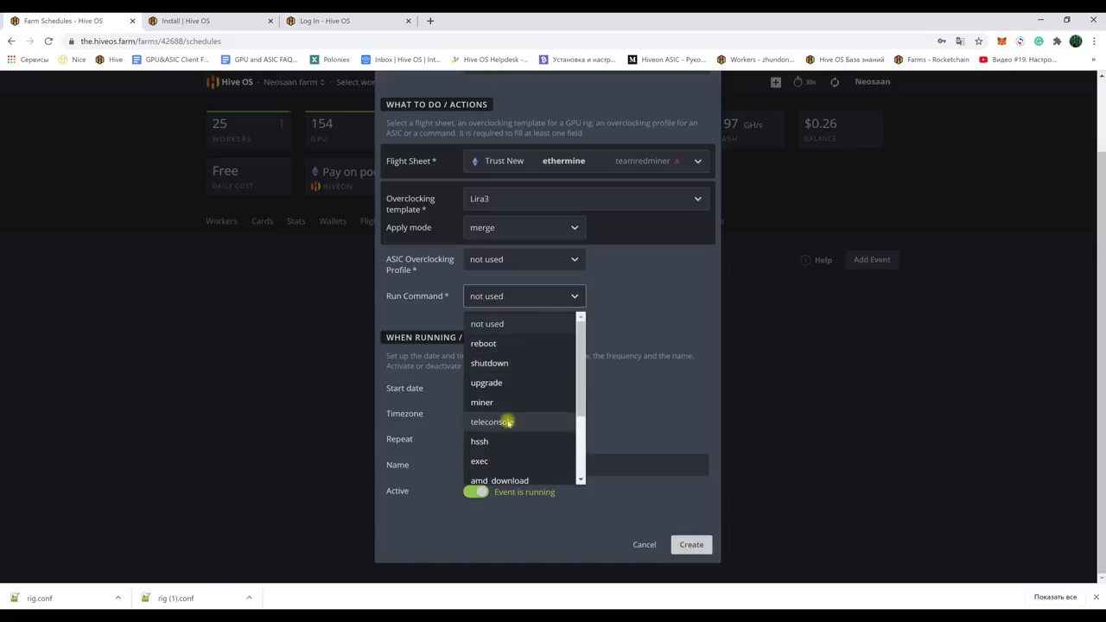
{"action": "scroll", "coordinate": [510, 432], "scroll_direction": "down", "scroll_amount": 2}
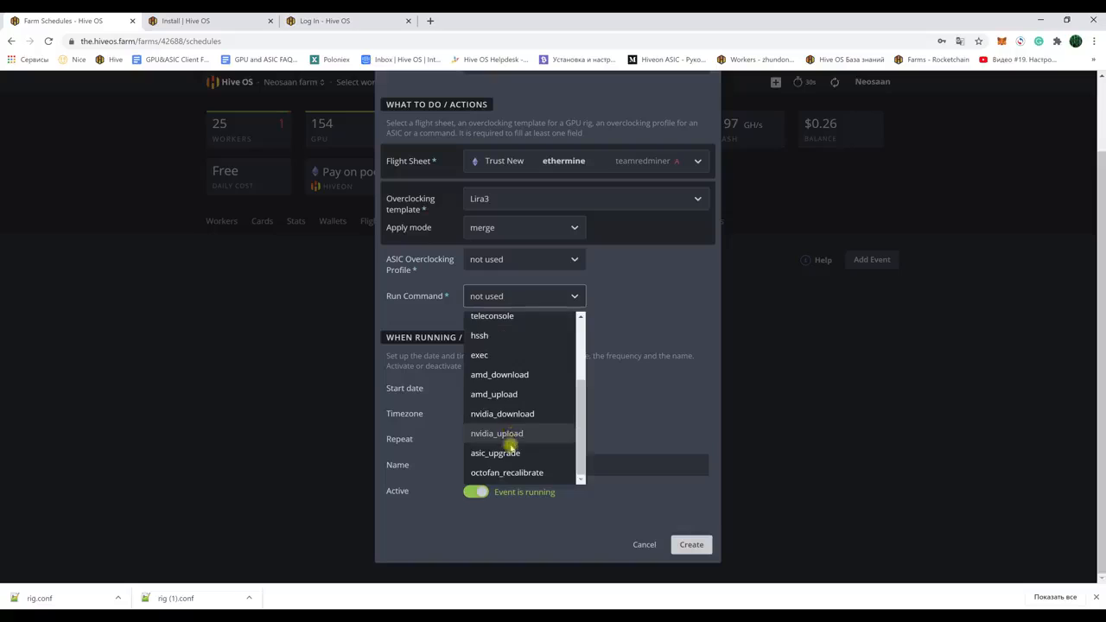
{"action": "left_click", "coordinate": [790, 375]}
{"action": "left_click", "coordinate": [644, 545]}
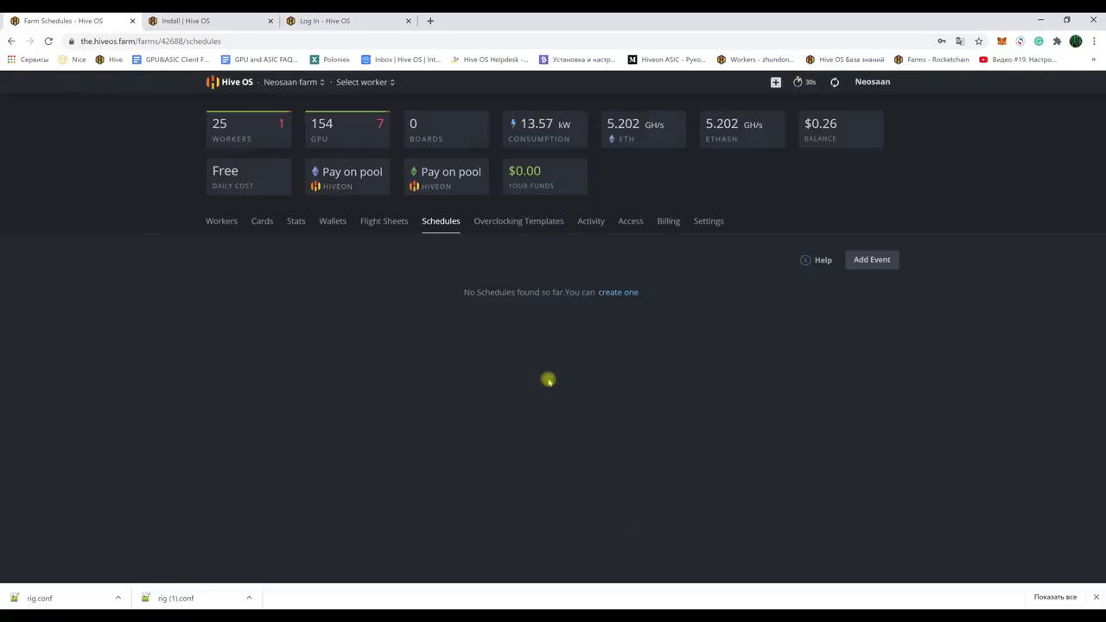
Step: Go back through the farms list to the 25-worker farm's Access page
{"action": "left_click", "coordinate": [221, 221]}
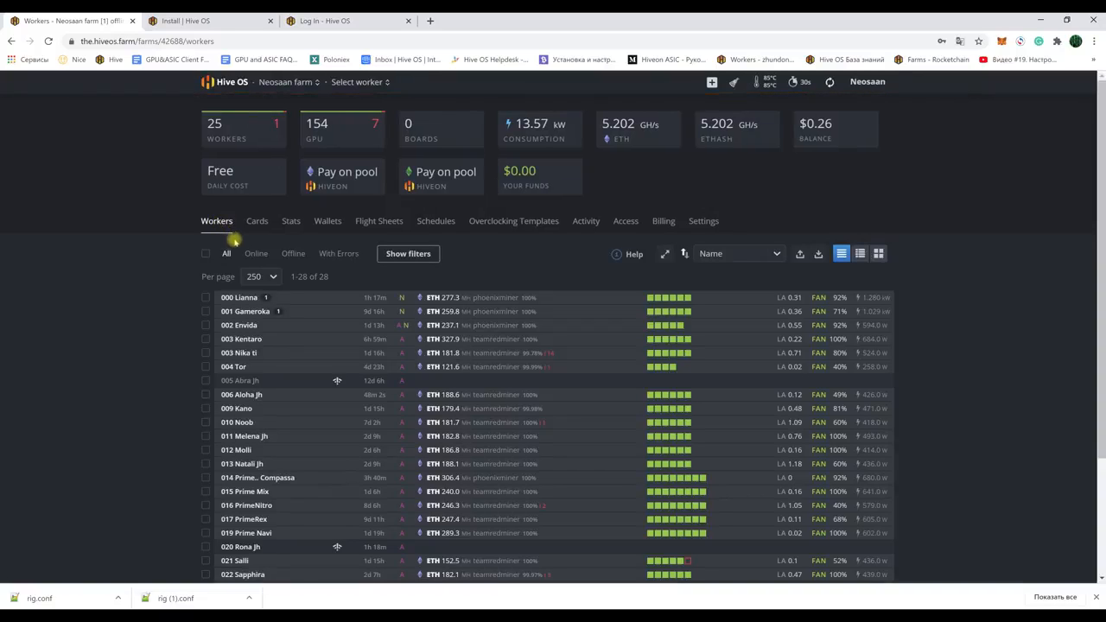
{"action": "left_click", "coordinate": [283, 85]}
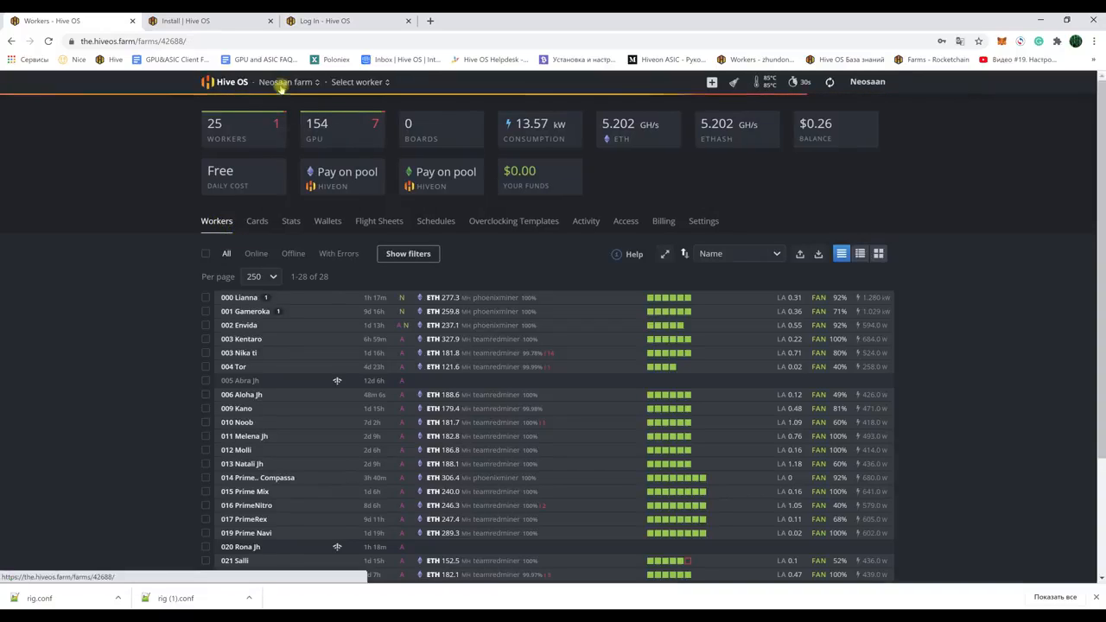
{"action": "left_click", "coordinate": [241, 82]}
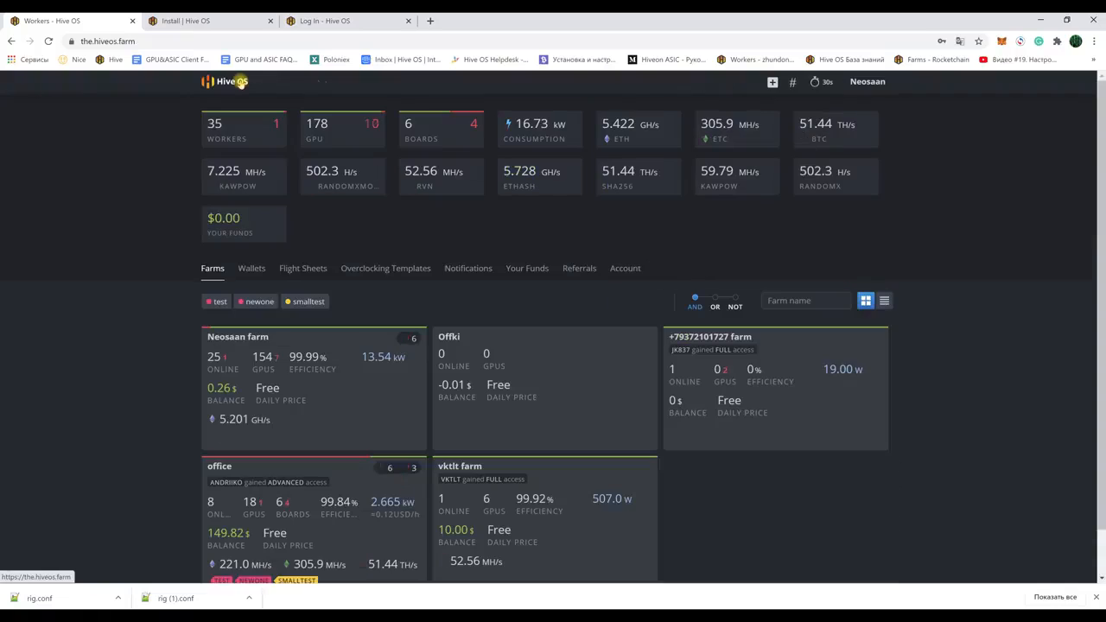
{"action": "left_click", "coordinate": [254, 340]}
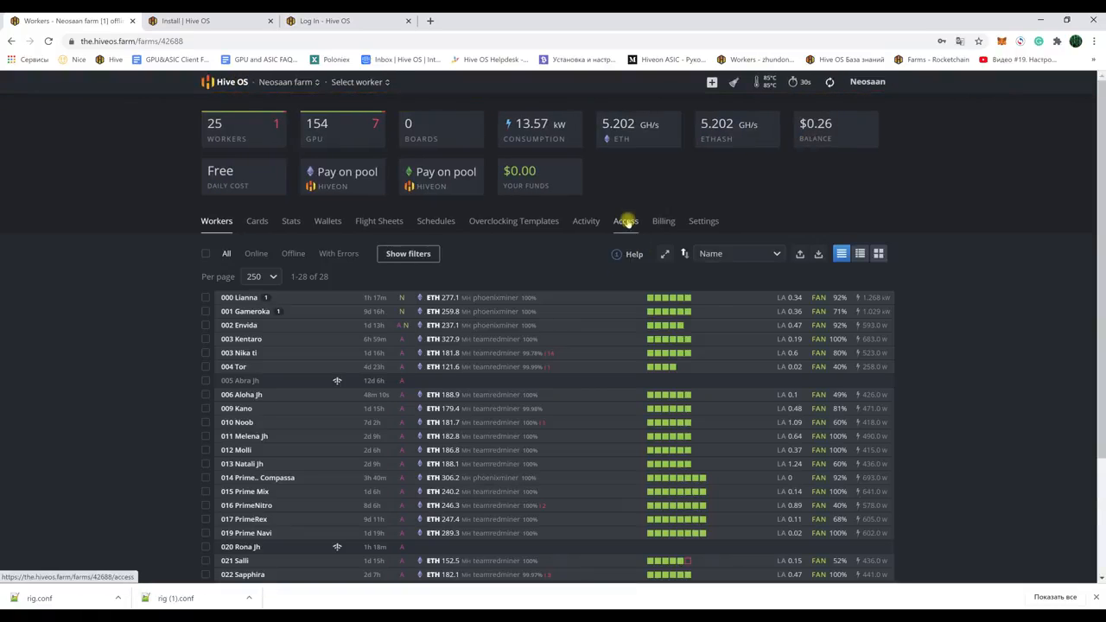
{"action": "left_click", "coordinate": [625, 222]}
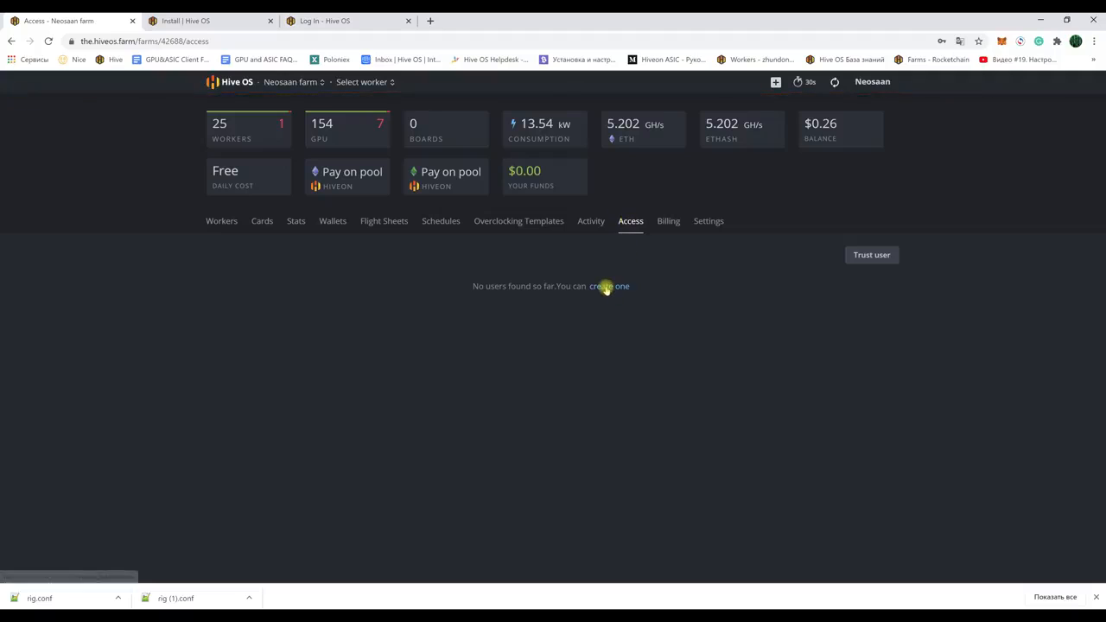
Step: Start trusting a user by login with Advanced access, then close the dialog without saving
{"action": "left_click", "coordinate": [605, 286]}
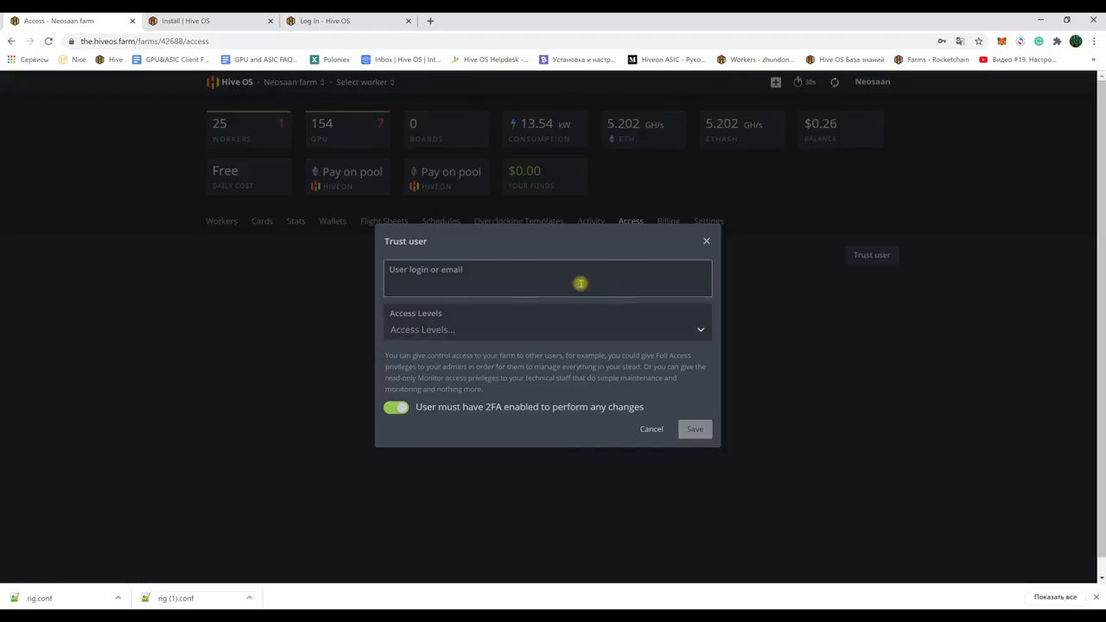
{"action": "left_click", "coordinate": [453, 284]}
{"action": "type", "text": "Tyo"}
{"action": "key", "text": "BackSpace"}
{"action": "key", "text": "BackSpace"}
{"action": "key", "text": "BackSpace"}
{"action": "left_click", "coordinate": [464, 329]}
{"action": "scroll", "coordinate": [458, 448], "scroll_direction": "down", "scroll_amount": 1}
{"action": "left_click", "coordinate": [449, 458]}
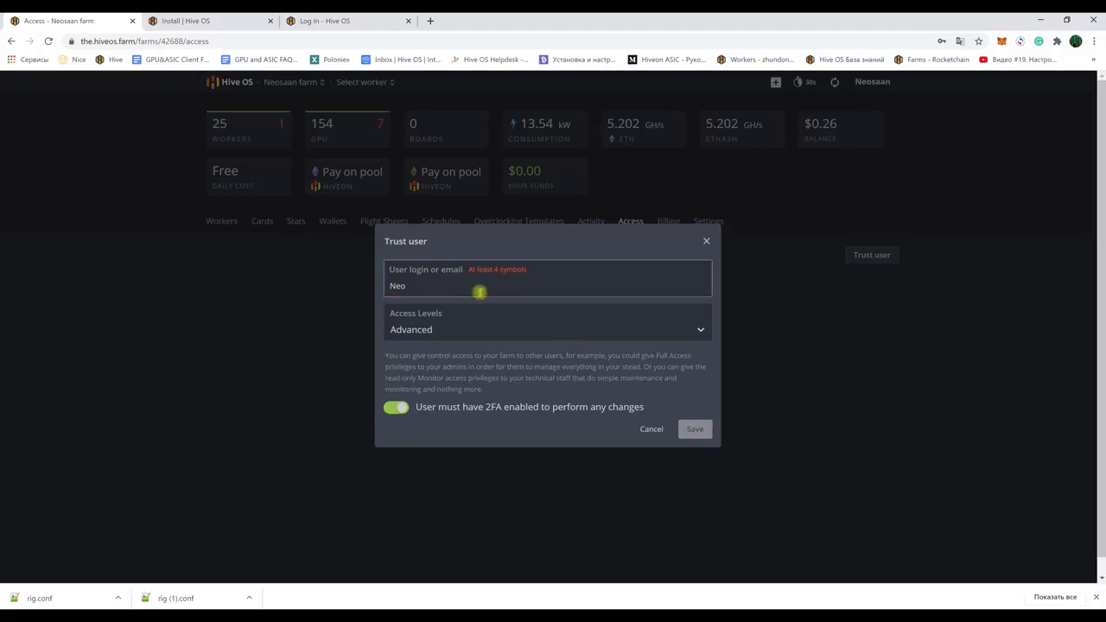
{"action": "left_click", "coordinate": [431, 282]}
{"action": "type", "text": "Neosaan"}
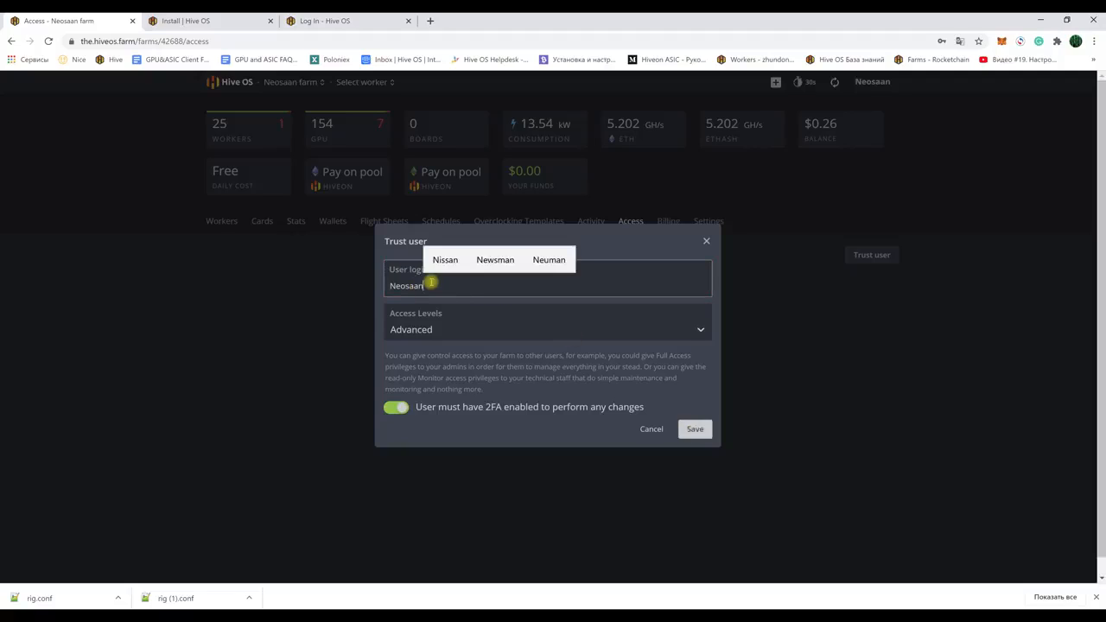
{"action": "left_click", "coordinate": [695, 429]}
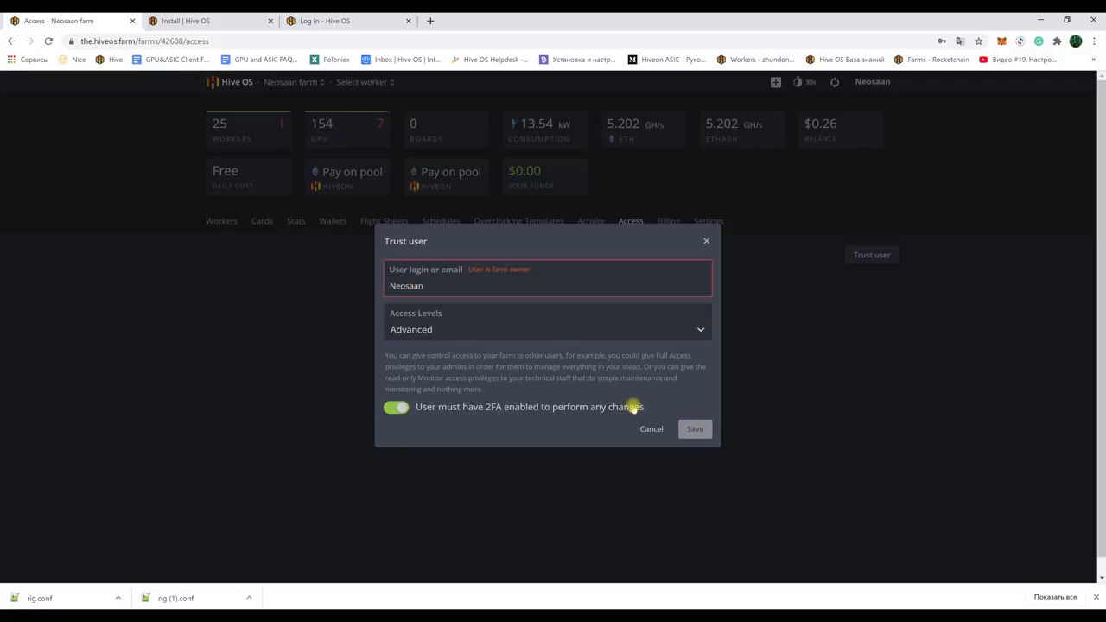
{"action": "left_click", "coordinate": [705, 241]}
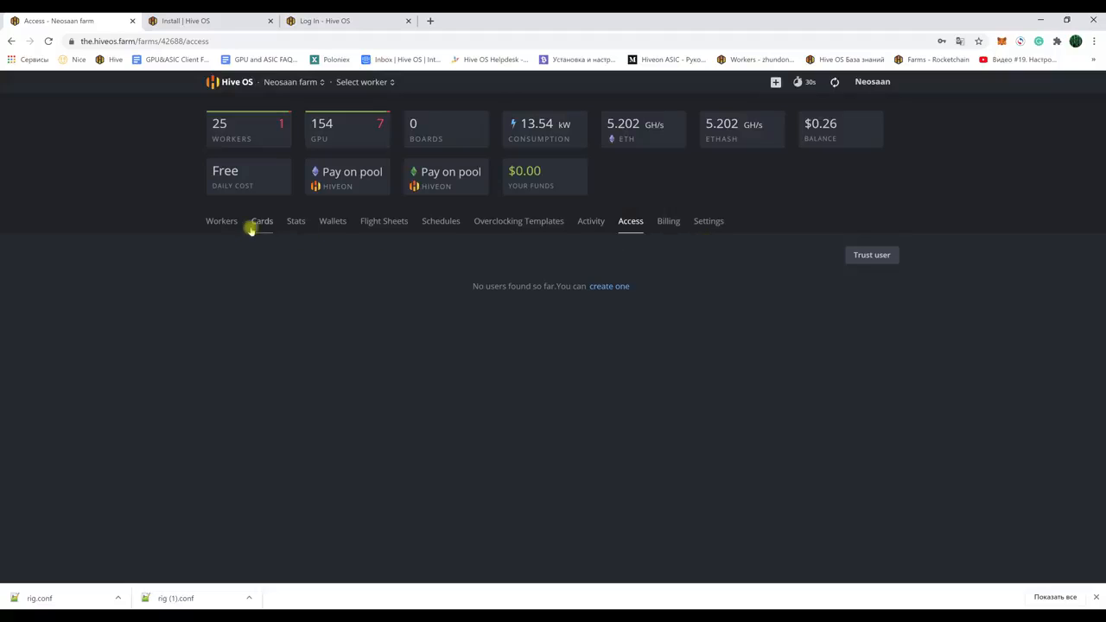
Step: Open the Cards list and review the issue, OEM, GPU, memory type, memory size and VBIOS filters
{"action": "left_click", "coordinate": [222, 222]}
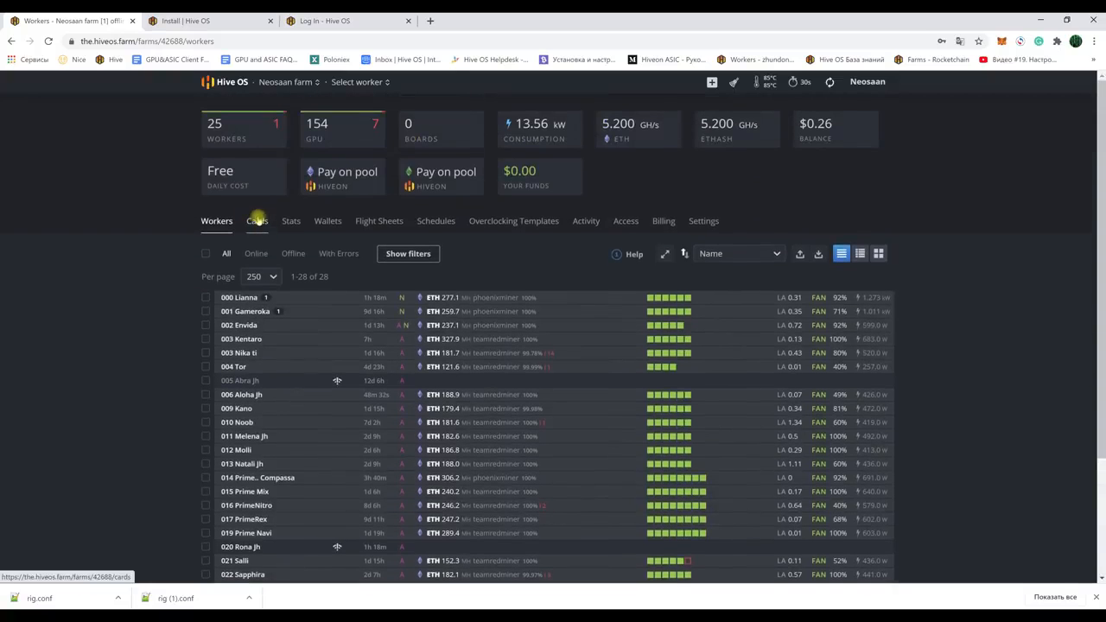
{"action": "left_click", "coordinate": [257, 222]}
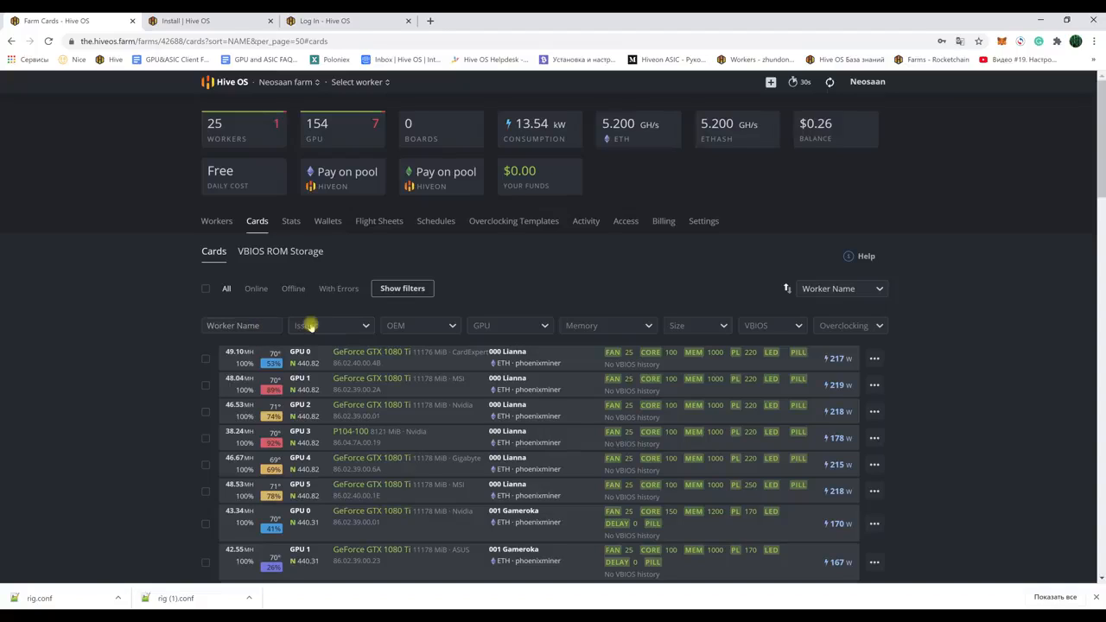
{"action": "left_click", "coordinate": [302, 325]}
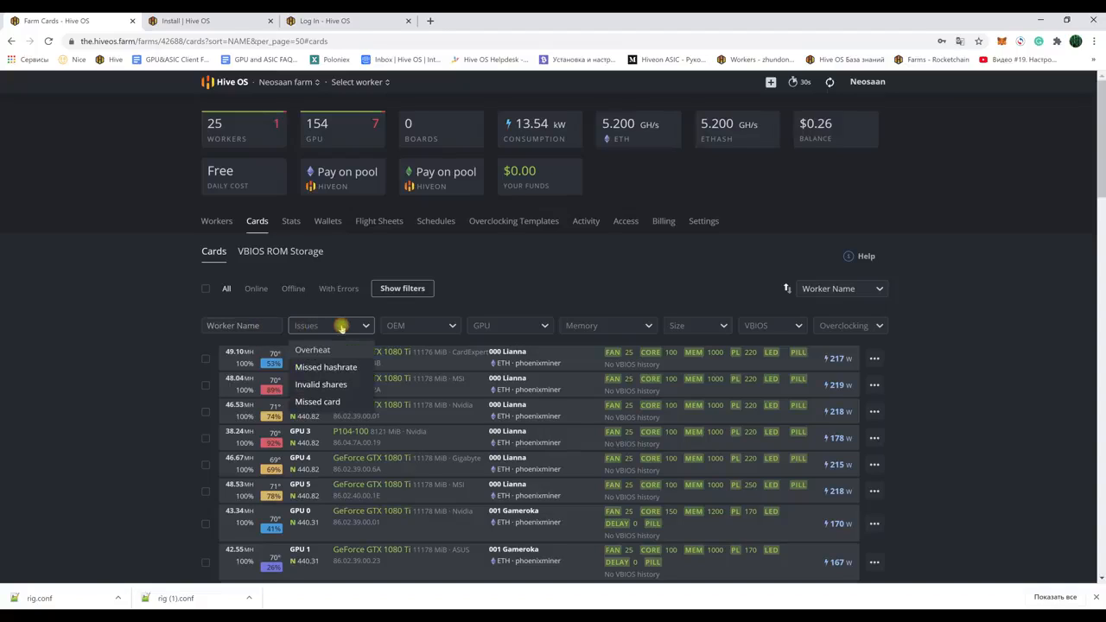
{"action": "left_click", "coordinate": [426, 325]}
{"action": "left_click", "coordinate": [506, 326]}
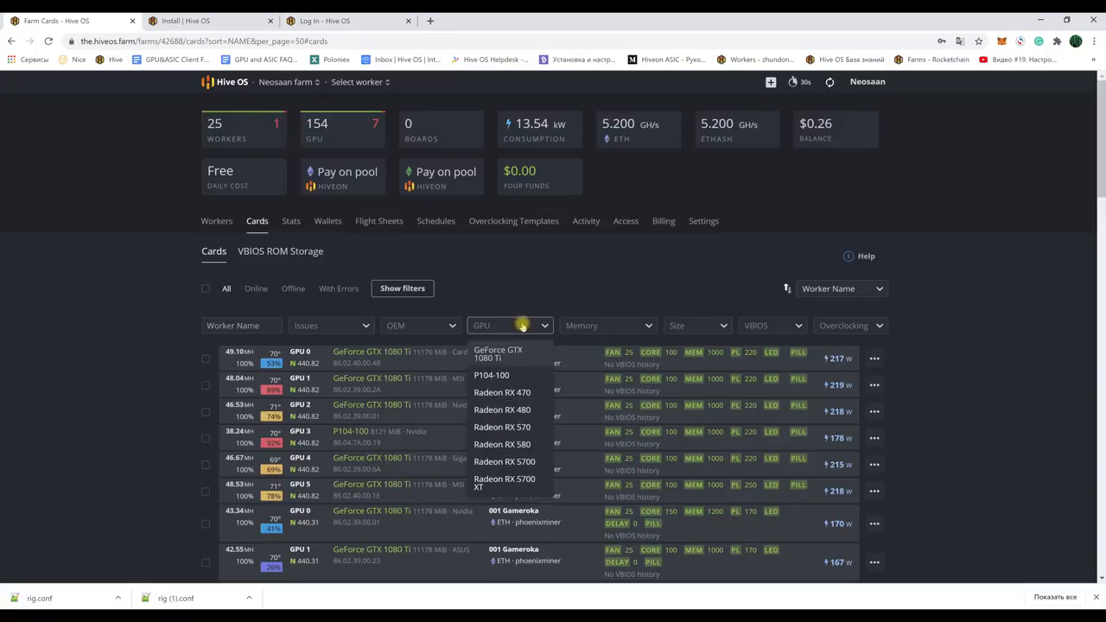
{"action": "left_click", "coordinate": [601, 326]}
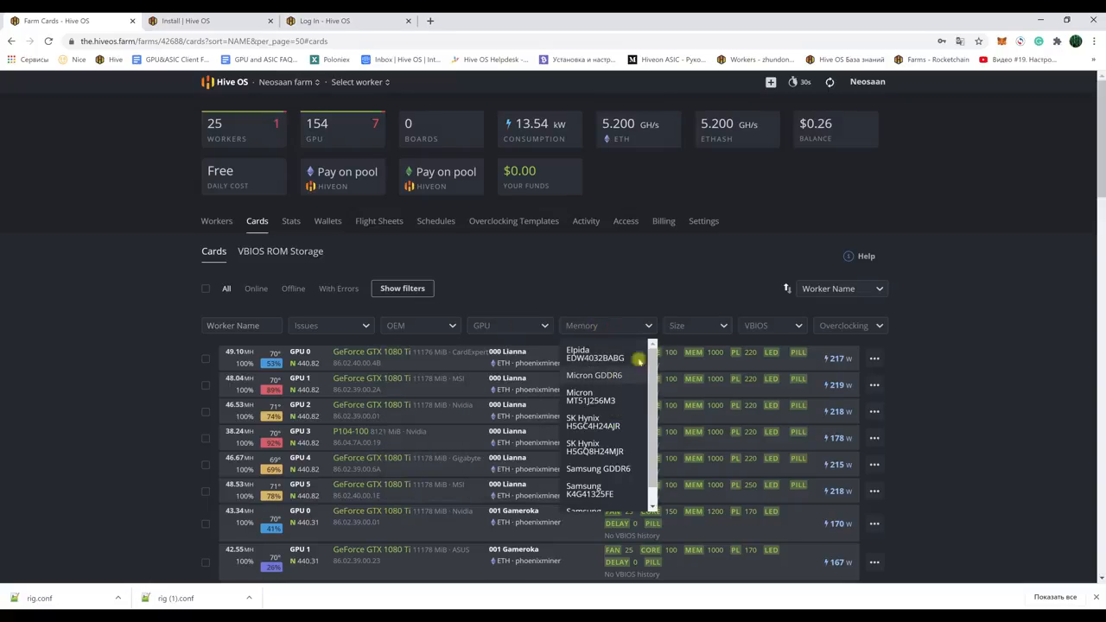
{"action": "left_click", "coordinate": [702, 325]}
{"action": "left_click", "coordinate": [760, 328]}
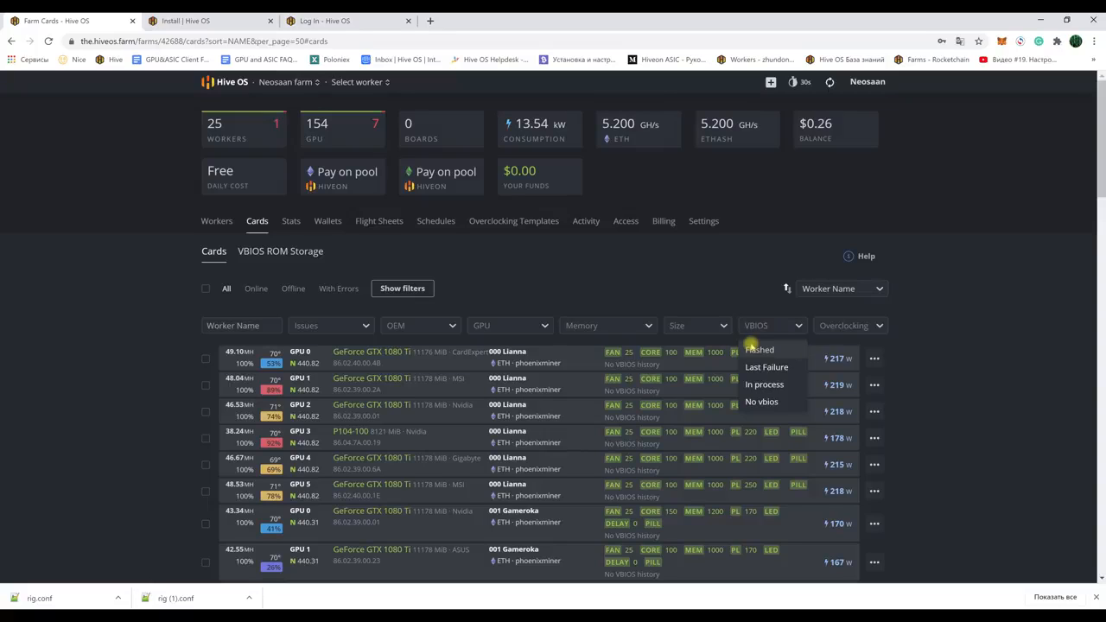
{"action": "left_click", "coordinate": [953, 373]}
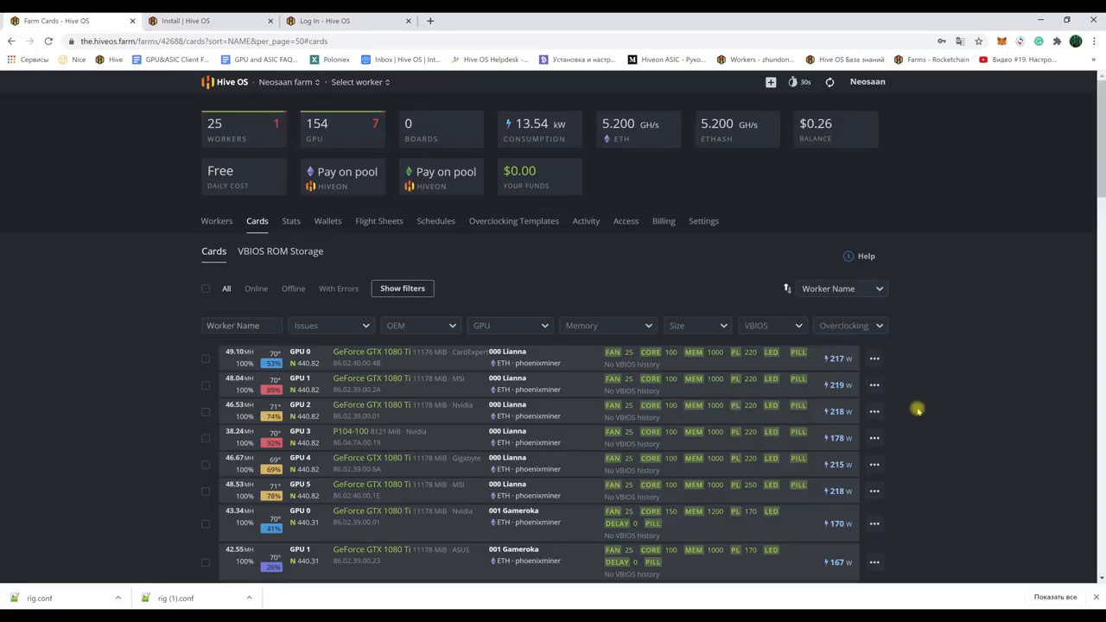
Step: Check the Envida GPU 1 card's action menu, then return to the Workers list
{"action": "scroll", "coordinate": [918, 410], "scroll_direction": "down", "scroll_amount": 5}
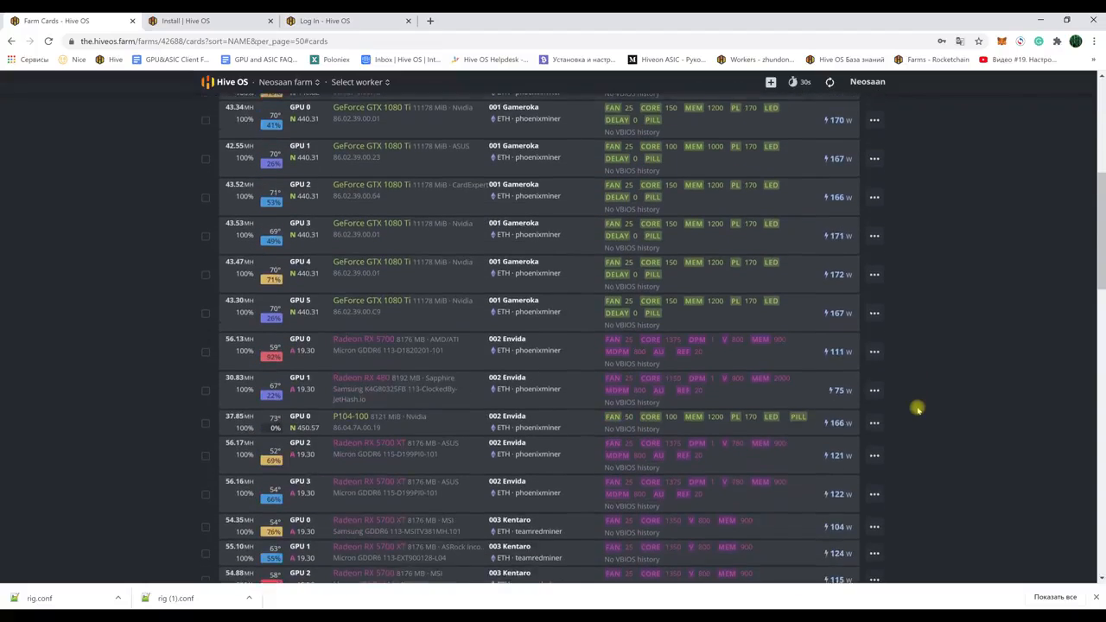
{"action": "left_click", "coordinate": [874, 333]}
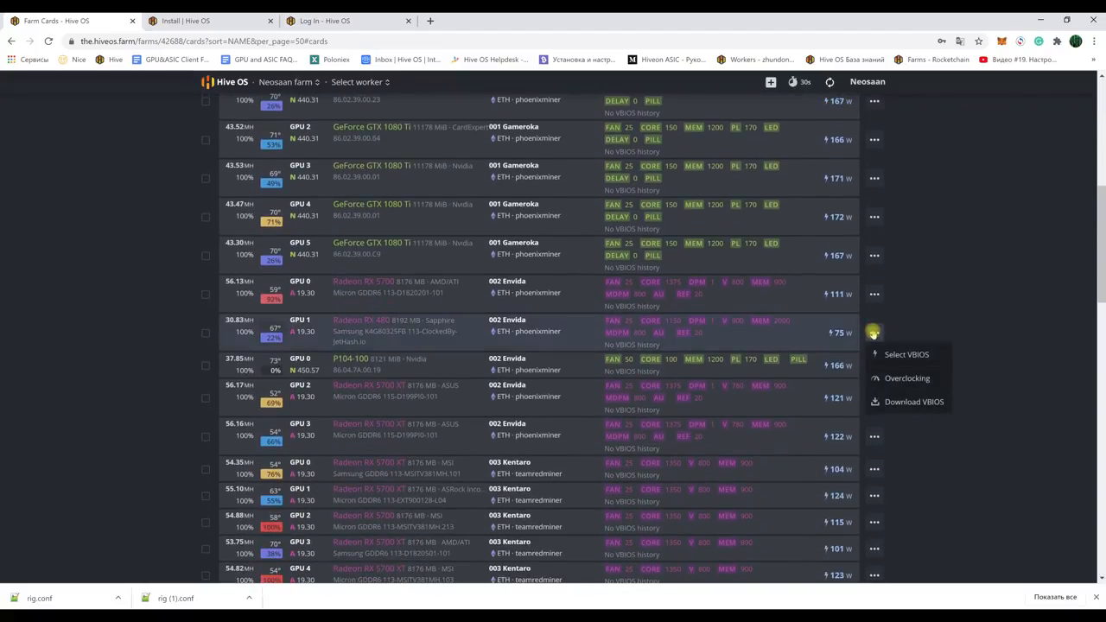
{"action": "left_click", "coordinate": [987, 388]}
{"action": "scroll", "coordinate": [970, 395], "scroll_direction": "up", "scroll_amount": 10}
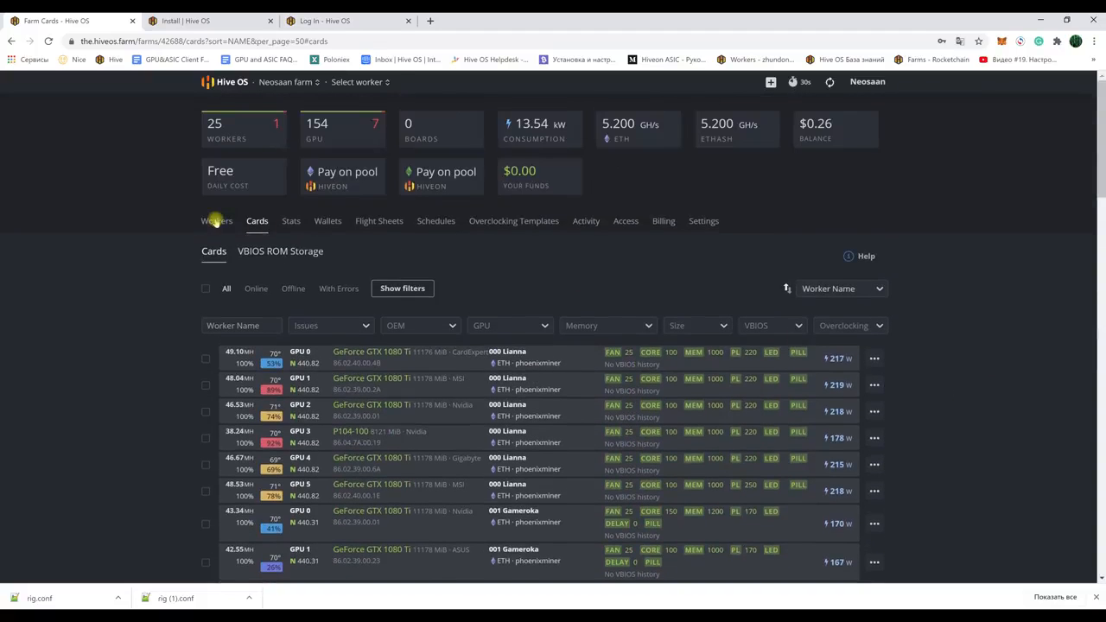
{"action": "left_click", "coordinate": [226, 223]}
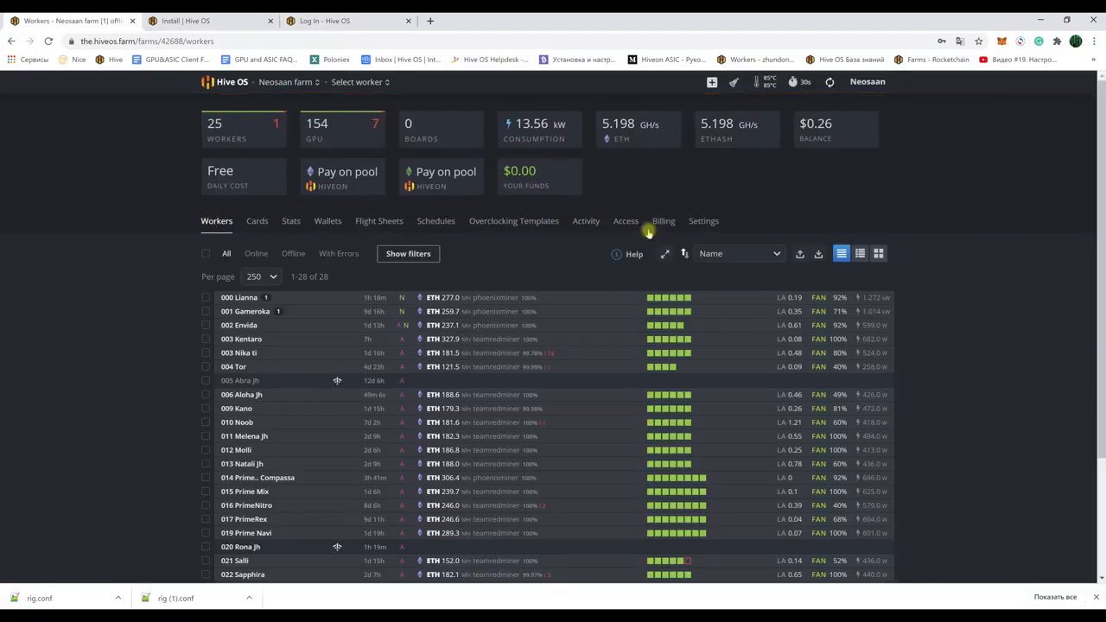
Step: Look through the farm settings page, then go back to the workers list
{"action": "left_click", "coordinate": [702, 222]}
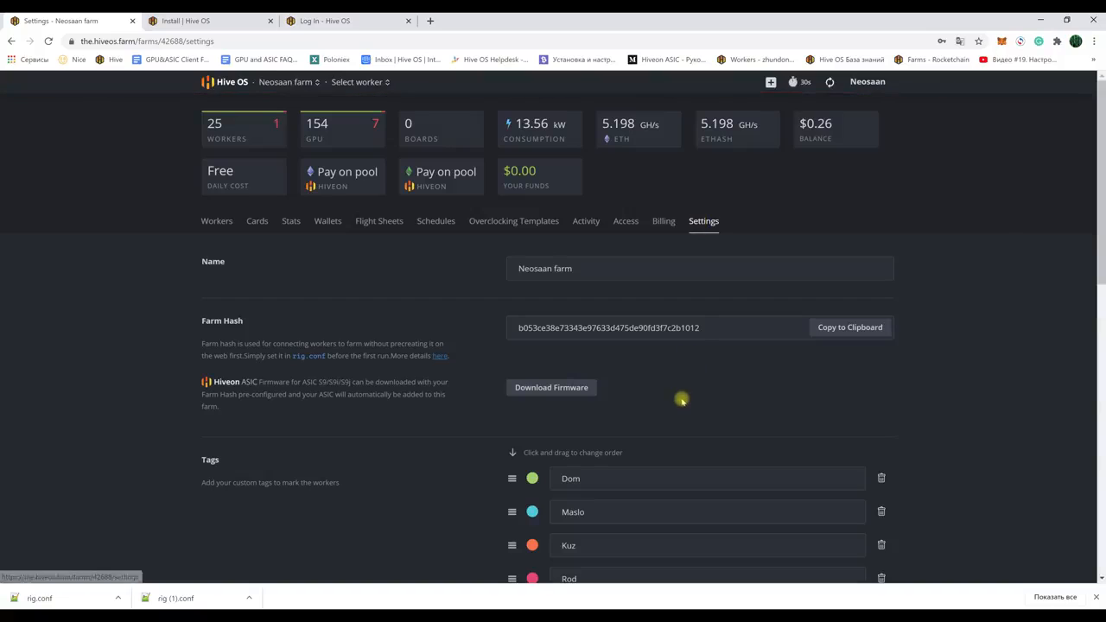
{"action": "scroll", "coordinate": [458, 429], "scroll_direction": "down", "scroll_amount": 2}
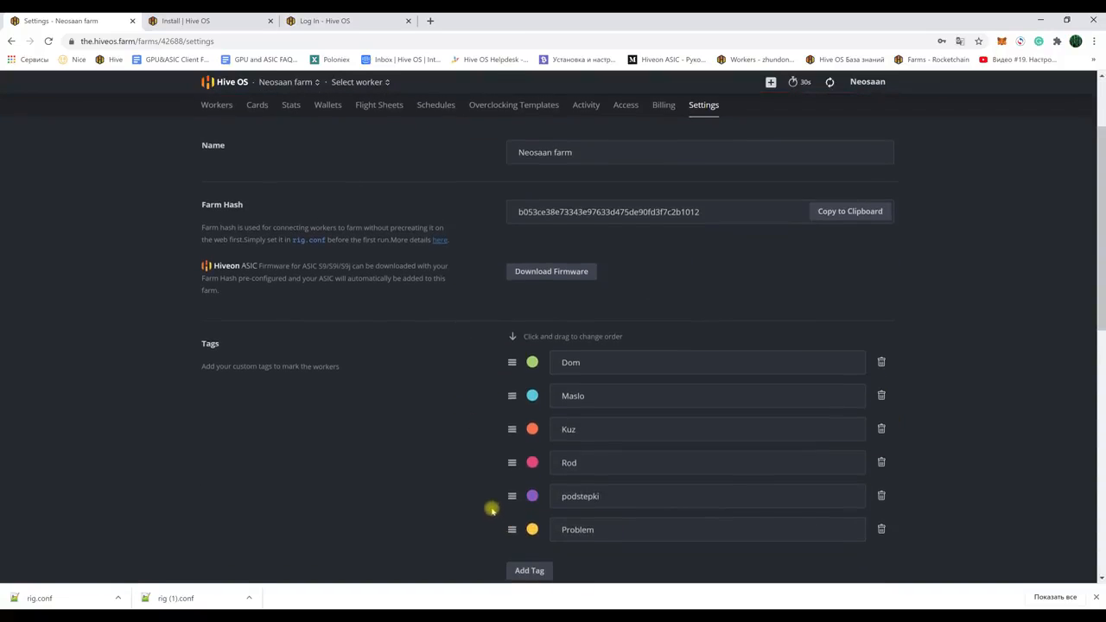
{"action": "scroll", "coordinate": [484, 504], "scroll_direction": "down", "scroll_amount": 2}
{"action": "scroll", "coordinate": [476, 484], "scroll_direction": "up", "scroll_amount": 4}
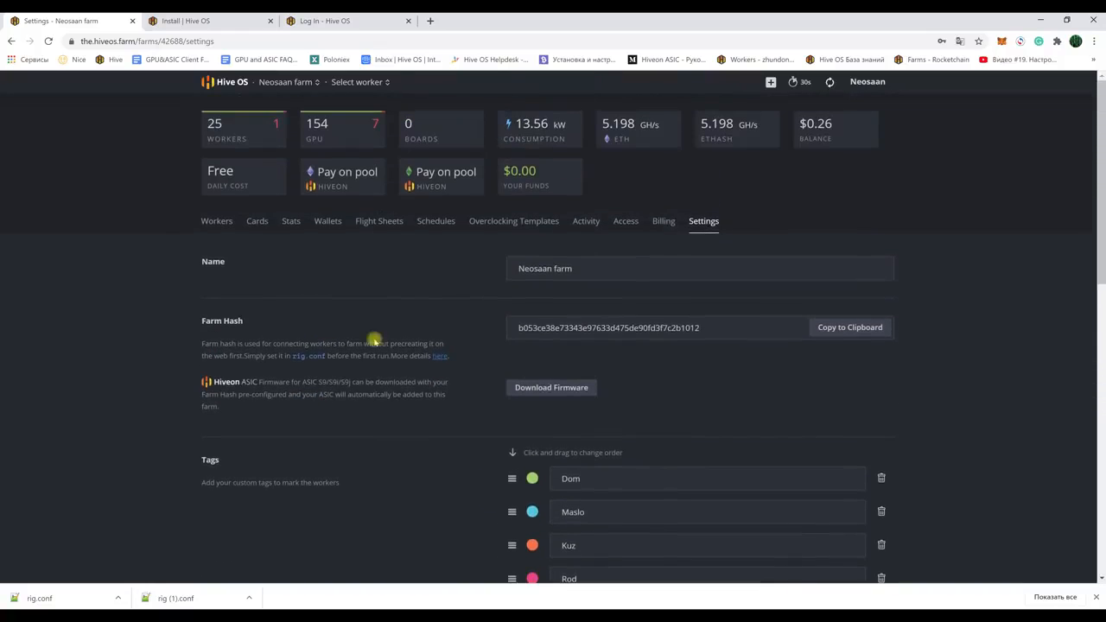
{"action": "left_click", "coordinate": [211, 221]}
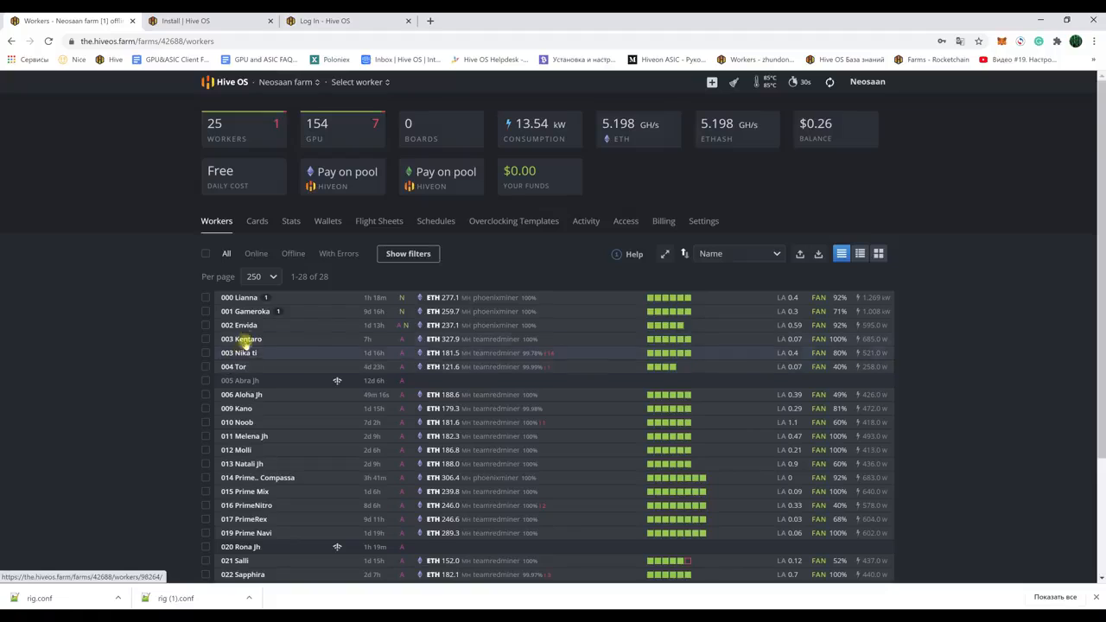
Step: Add and save a yellow 'Problem' tag in farm settings, then return to Workers
{"action": "left_click", "coordinate": [704, 221]}
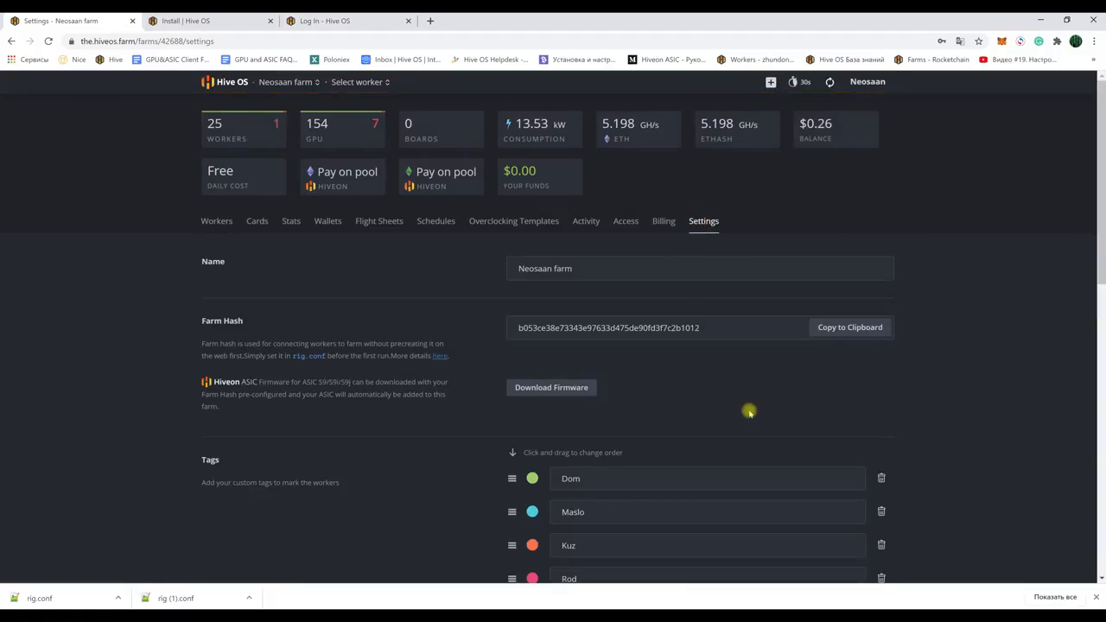
{"action": "scroll", "coordinate": [992, 422], "scroll_direction": "down", "scroll_amount": 3}
{"action": "left_click", "coordinate": [526, 401]}
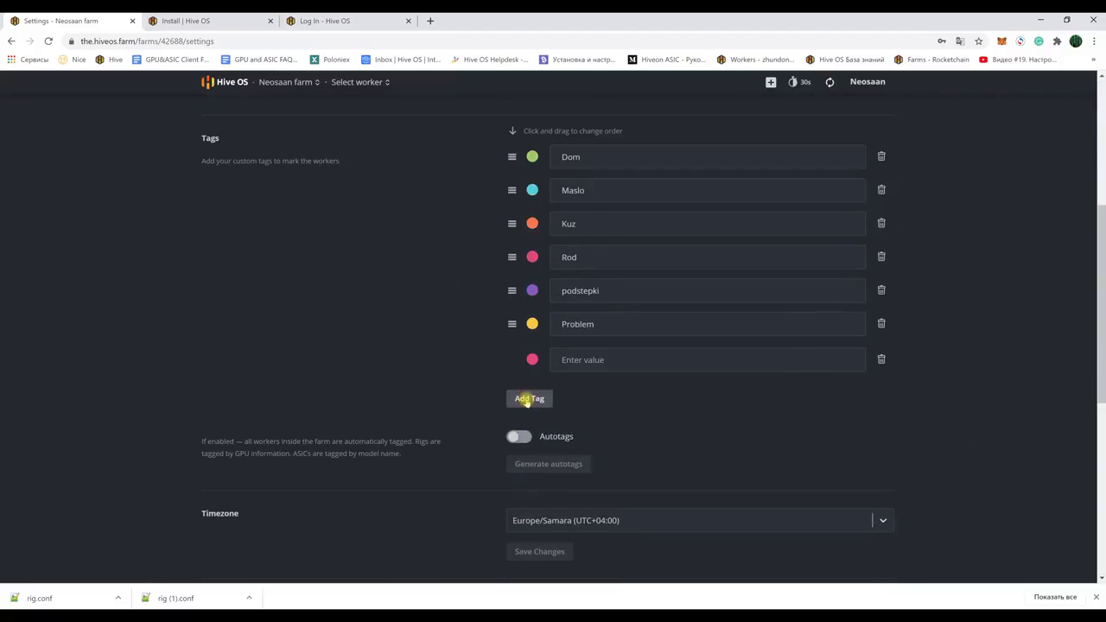
{"action": "left_click", "coordinate": [598, 359]}
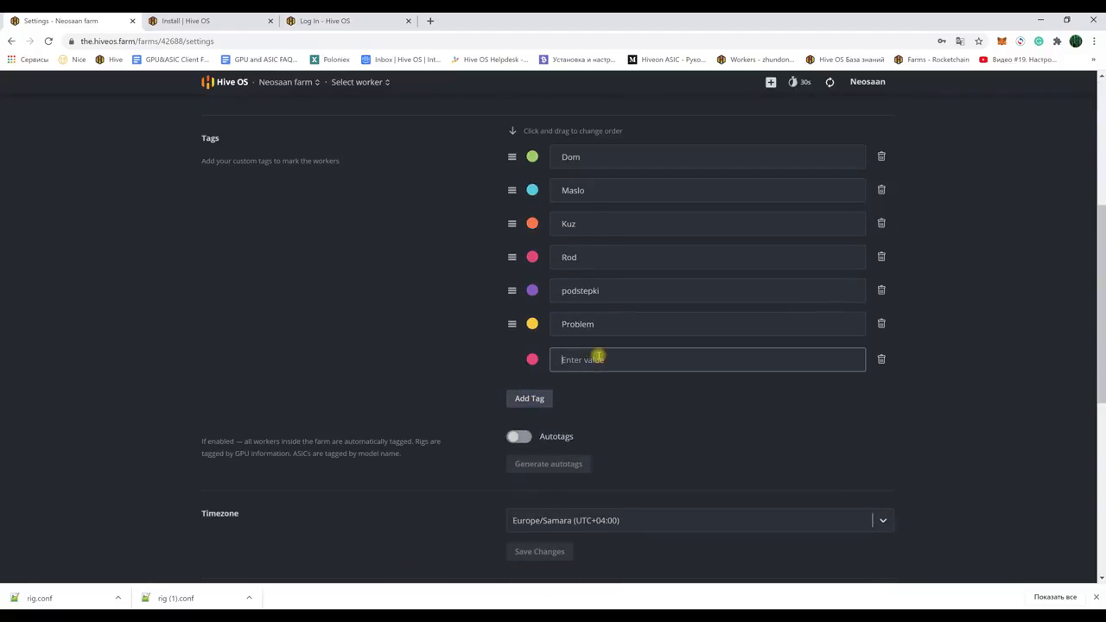
{"action": "type", "text": "Problem"}
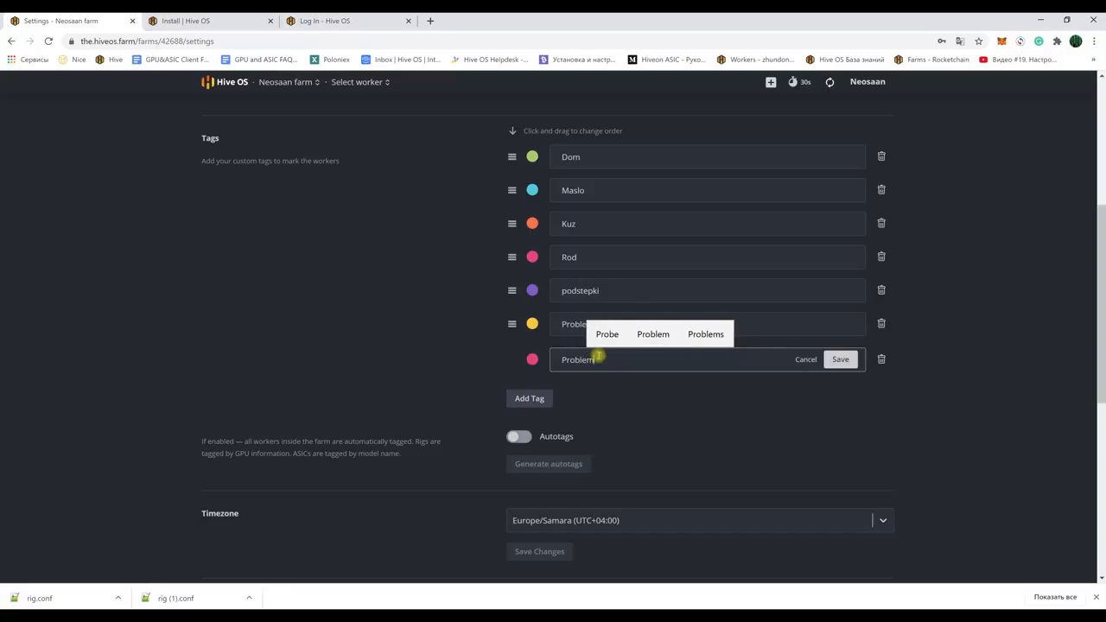
{"action": "left_click", "coordinate": [532, 359]}
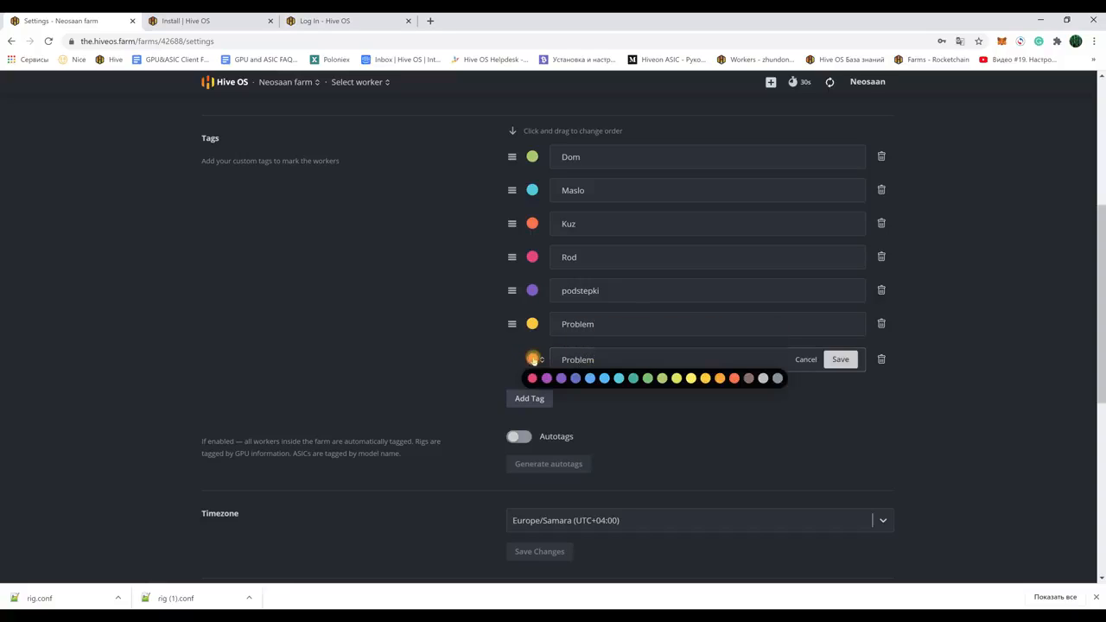
{"action": "left_click", "coordinate": [706, 379]}
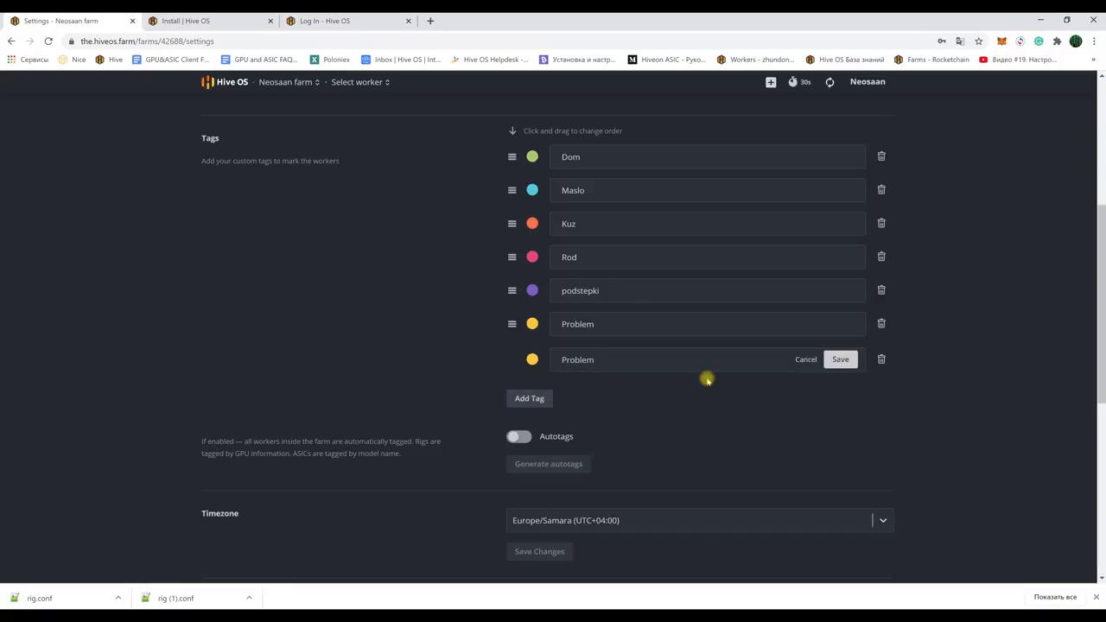
{"action": "left_click", "coordinate": [835, 358]}
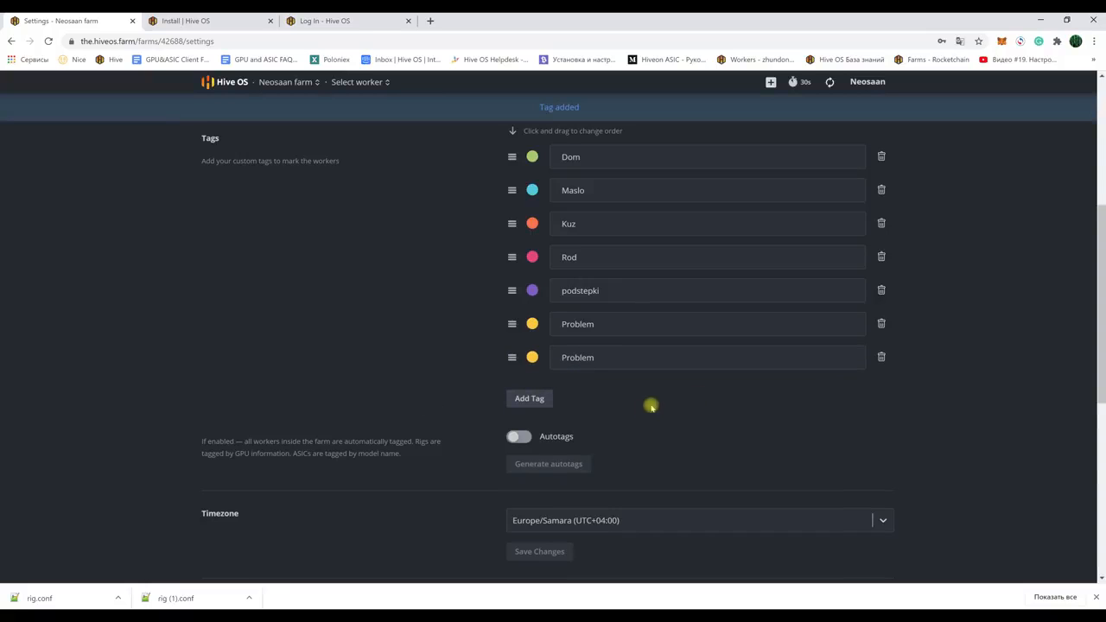
{"action": "scroll", "coordinate": [519, 363], "scroll_direction": "up", "scroll_amount": 3}
{"action": "scroll", "coordinate": [259, 315], "scroll_direction": "up", "scroll_amount": 3}
{"action": "left_click", "coordinate": [217, 220]}
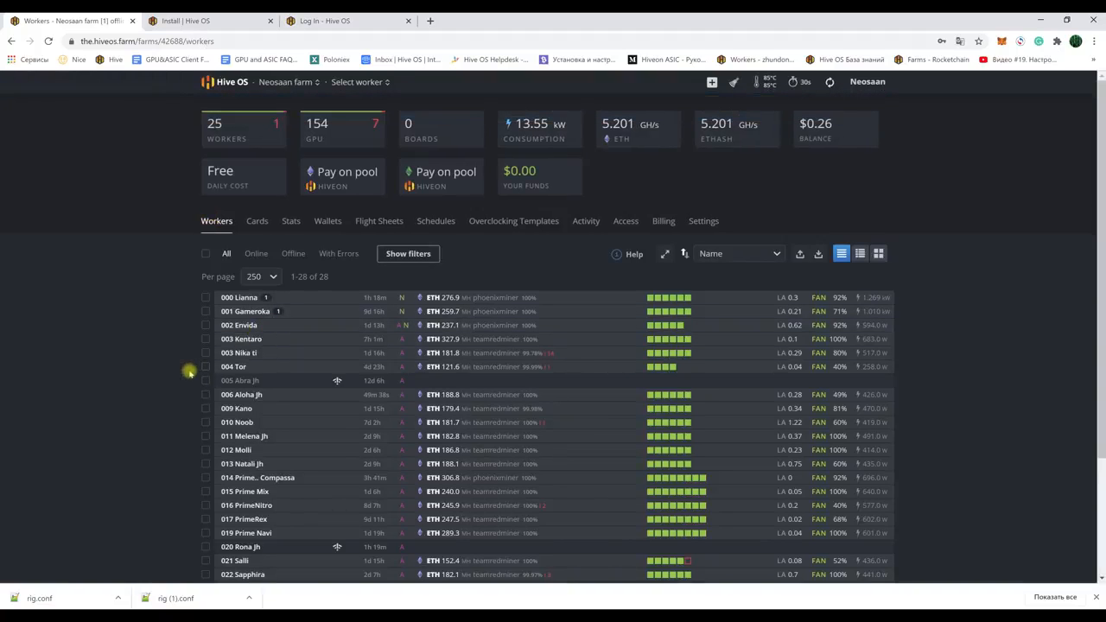
Step: Set the new PROBLEM tag on workers 002 Envida and 003 Kentaro, then deselect both
{"action": "scroll", "coordinate": [186, 372], "scroll_direction": "down", "scroll_amount": 1}
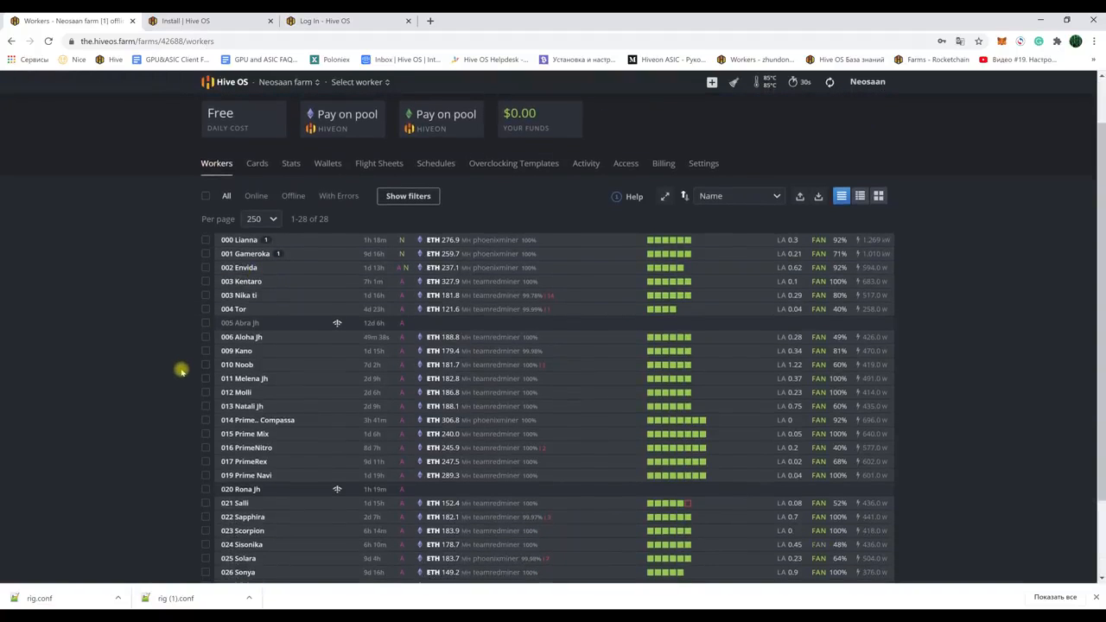
{"action": "left_click", "coordinate": [206, 282]}
{"action": "left_click", "coordinate": [206, 268]}
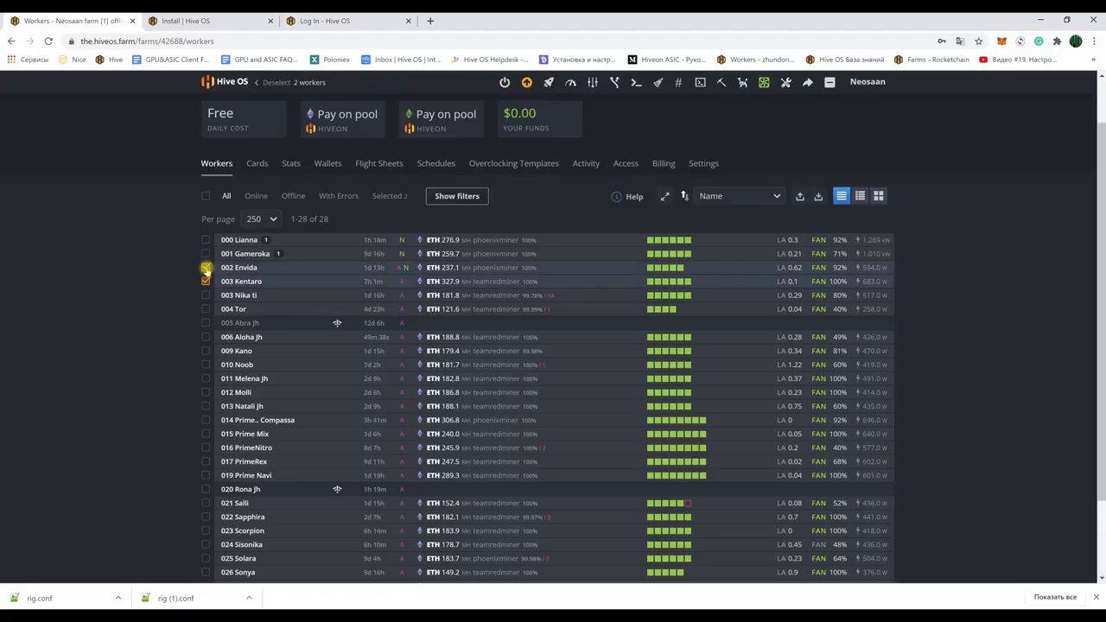
{"action": "scroll", "coordinate": [484, 222], "scroll_direction": "up", "scroll_amount": 1}
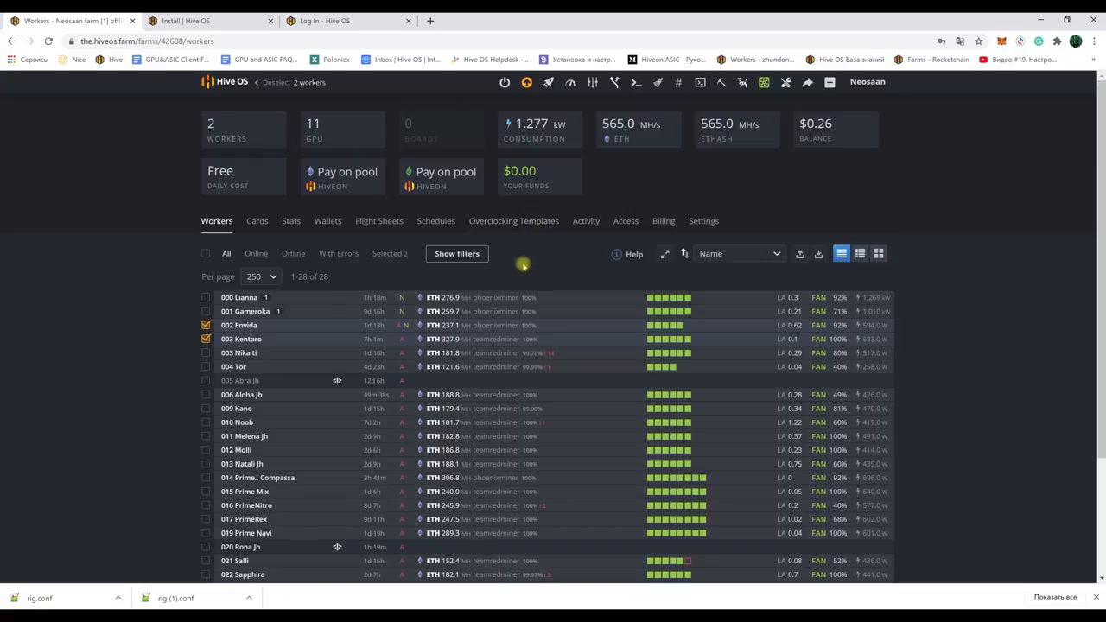
{"action": "left_click", "coordinate": [679, 83]}
{"action": "left_click", "coordinate": [516, 313]}
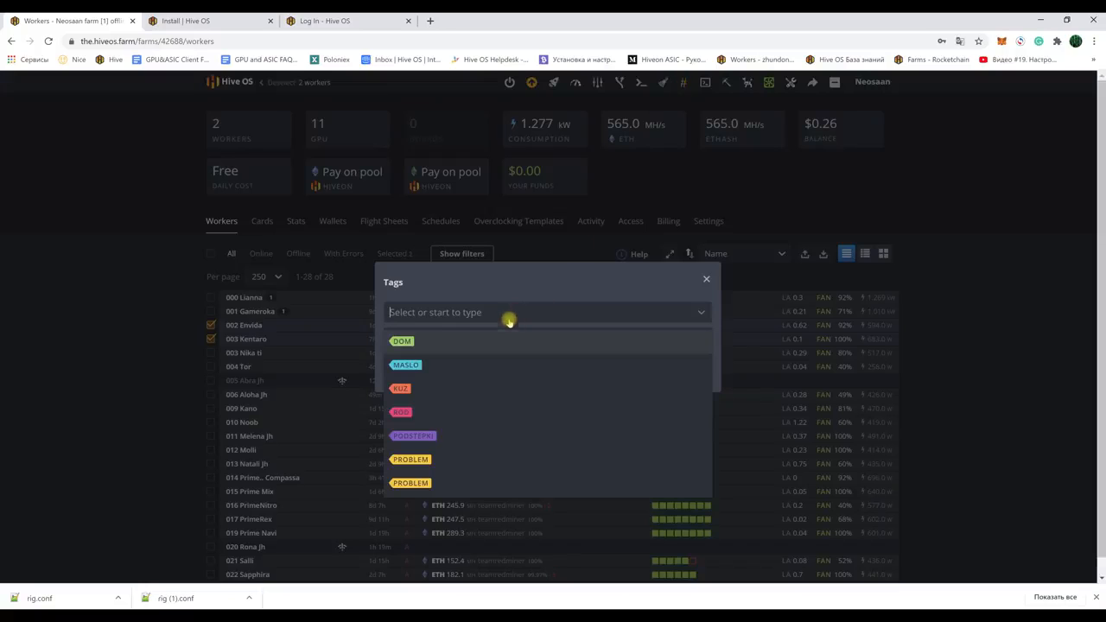
{"action": "left_click", "coordinate": [412, 483]}
{"action": "left_click", "coordinate": [697, 374]}
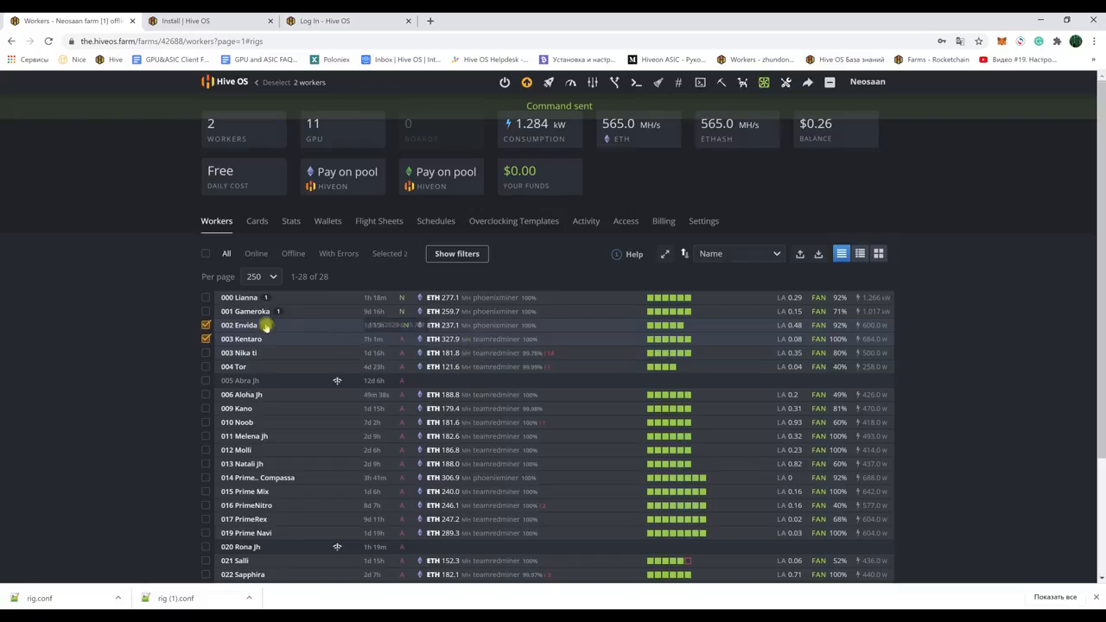
{"action": "left_click", "coordinate": [206, 325]}
{"action": "left_click", "coordinate": [205, 338]}
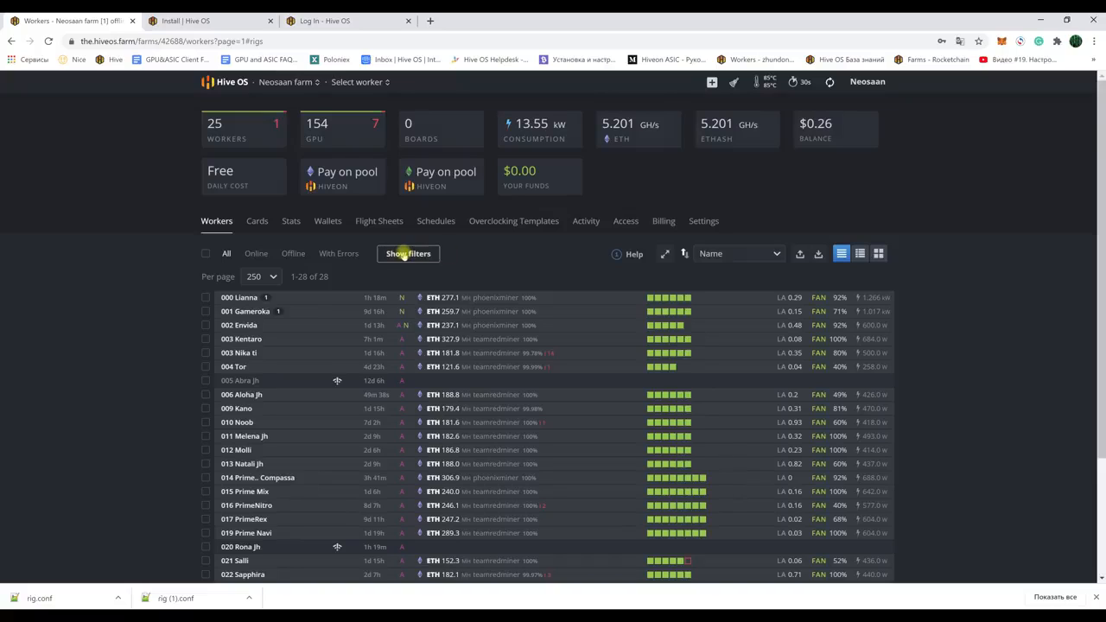
{"action": "left_click", "coordinate": [404, 253]}
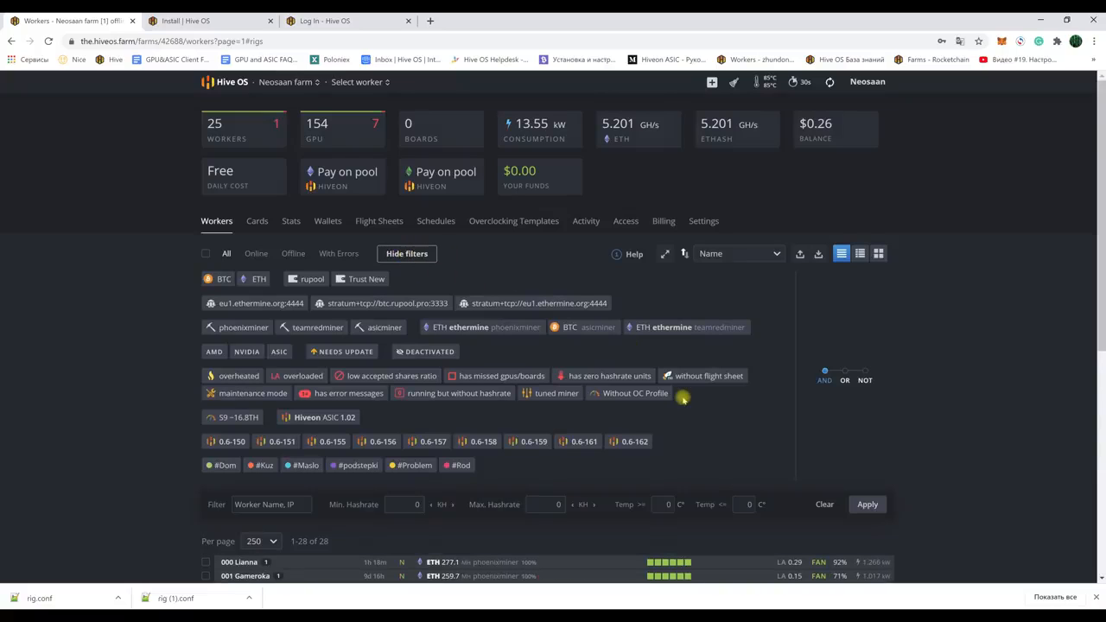
{"action": "scroll", "coordinate": [689, 419], "scroll_direction": "down", "scroll_amount": 1}
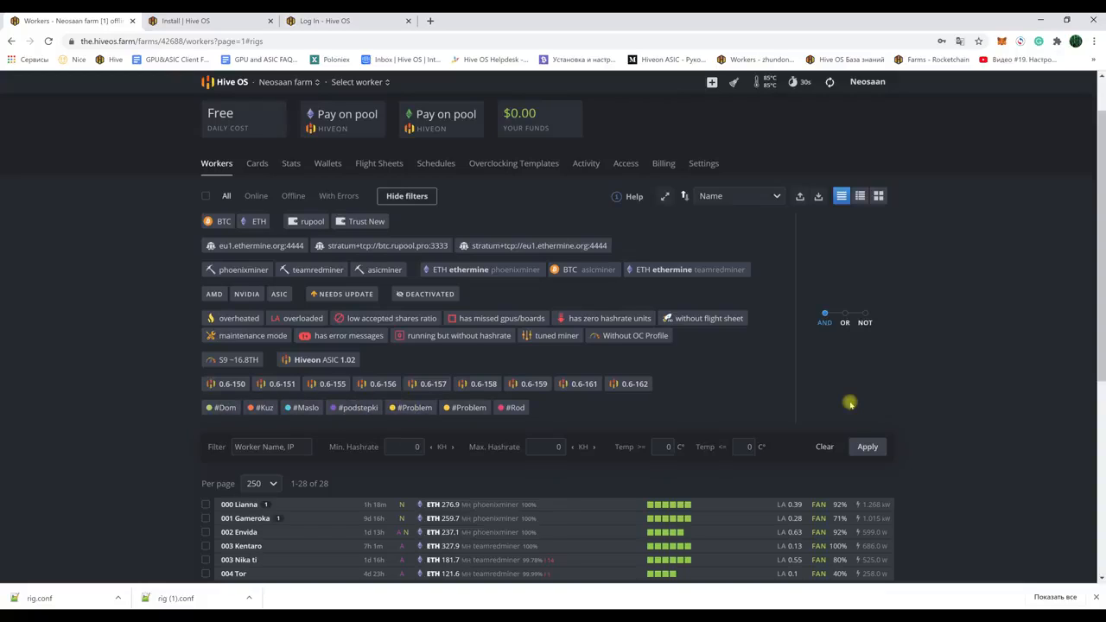
{"action": "scroll", "coordinate": [855, 399], "scroll_direction": "down", "scroll_amount": 3}
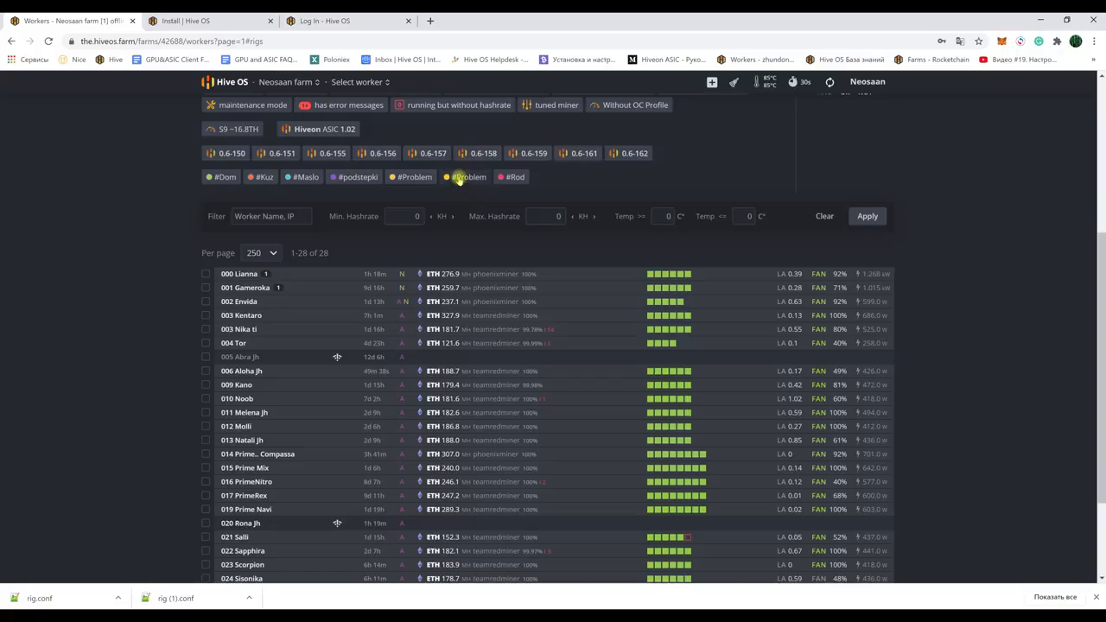
{"action": "left_click", "coordinate": [459, 177]}
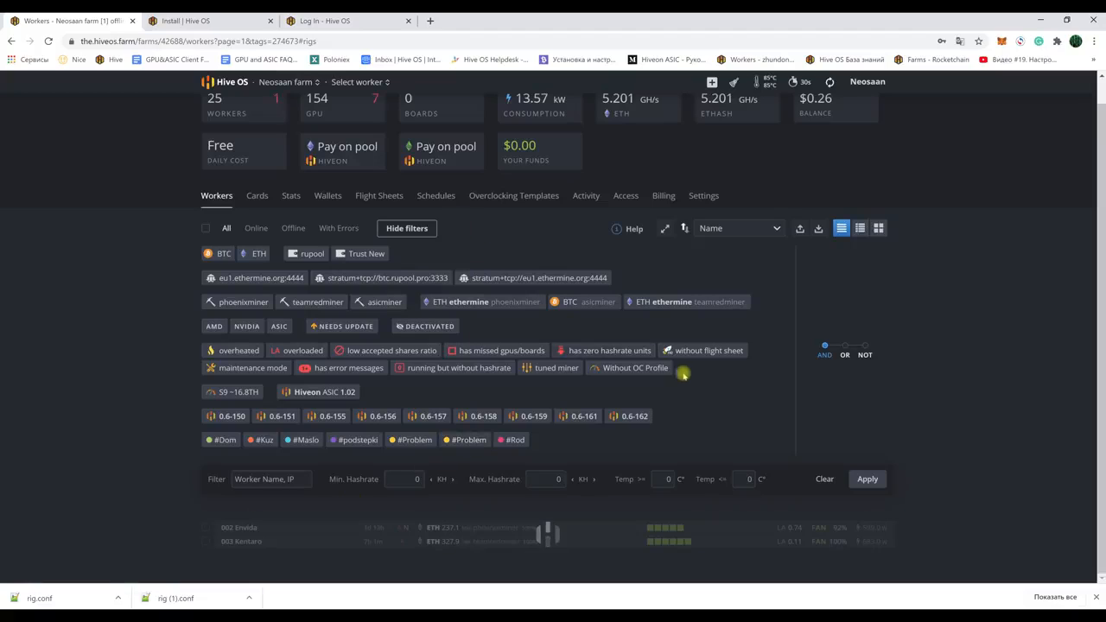
{"action": "scroll", "coordinate": [735, 395], "scroll_direction": "down", "scroll_amount": 4}
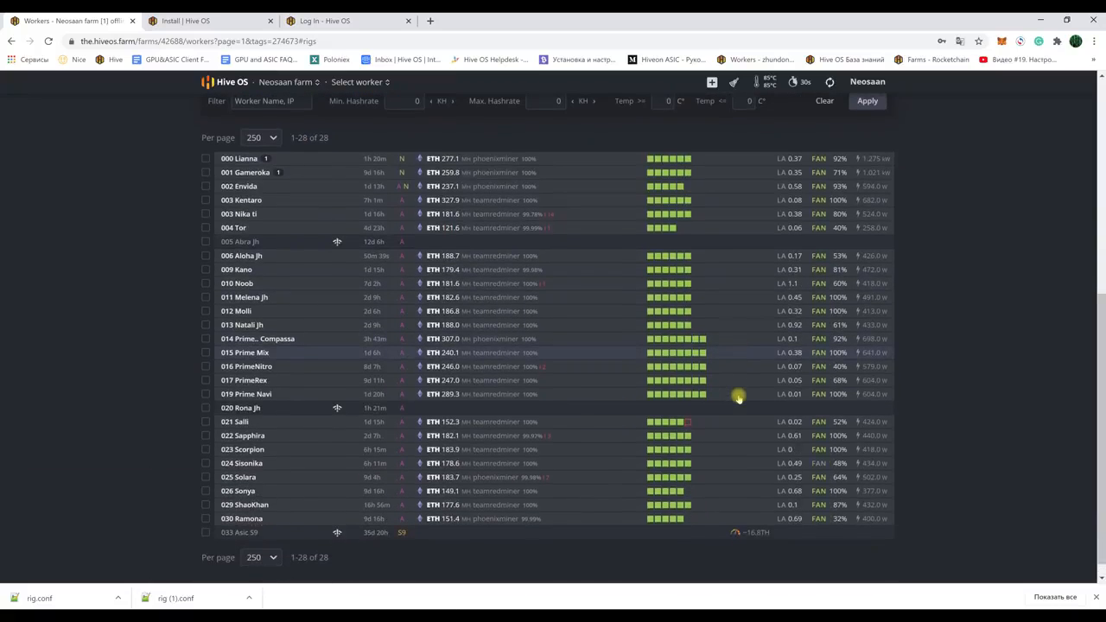
{"action": "scroll", "coordinate": [738, 396], "scroll_direction": "up", "scroll_amount": 3}
{"action": "scroll", "coordinate": [738, 398], "scroll_direction": "up", "scroll_amount": 1}
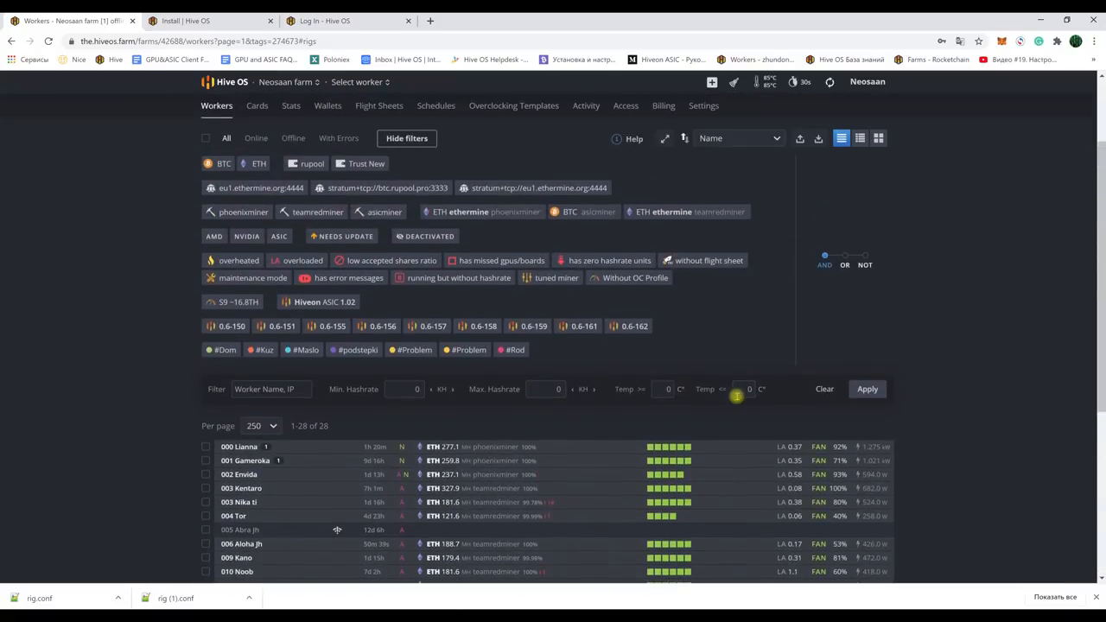
{"action": "left_click", "coordinate": [409, 138]}
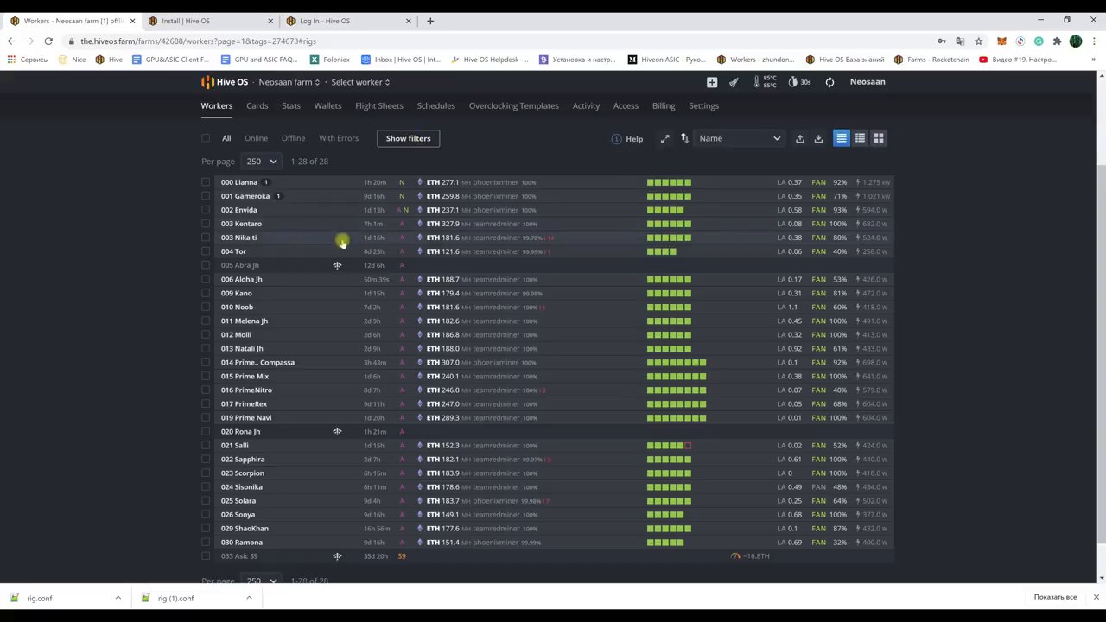
{"action": "scroll", "coordinate": [317, 269], "scroll_direction": "up", "scroll_amount": 1}
{"action": "scroll", "coordinate": [317, 269], "scroll_direction": "up", "scroll_amount": 1}
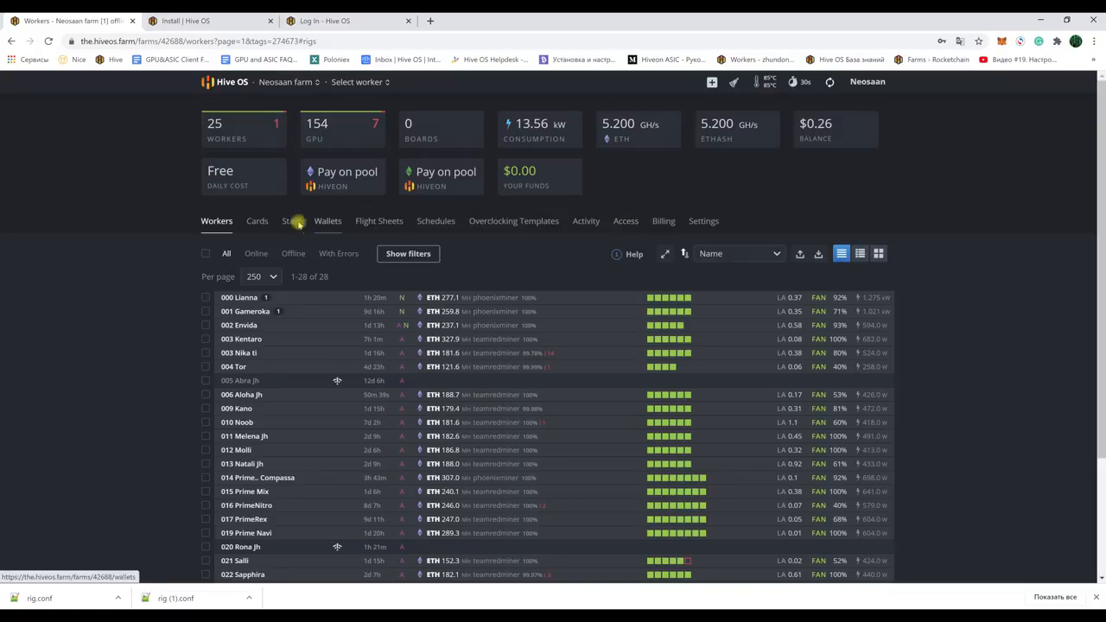
{"action": "left_click", "coordinate": [291, 221]}
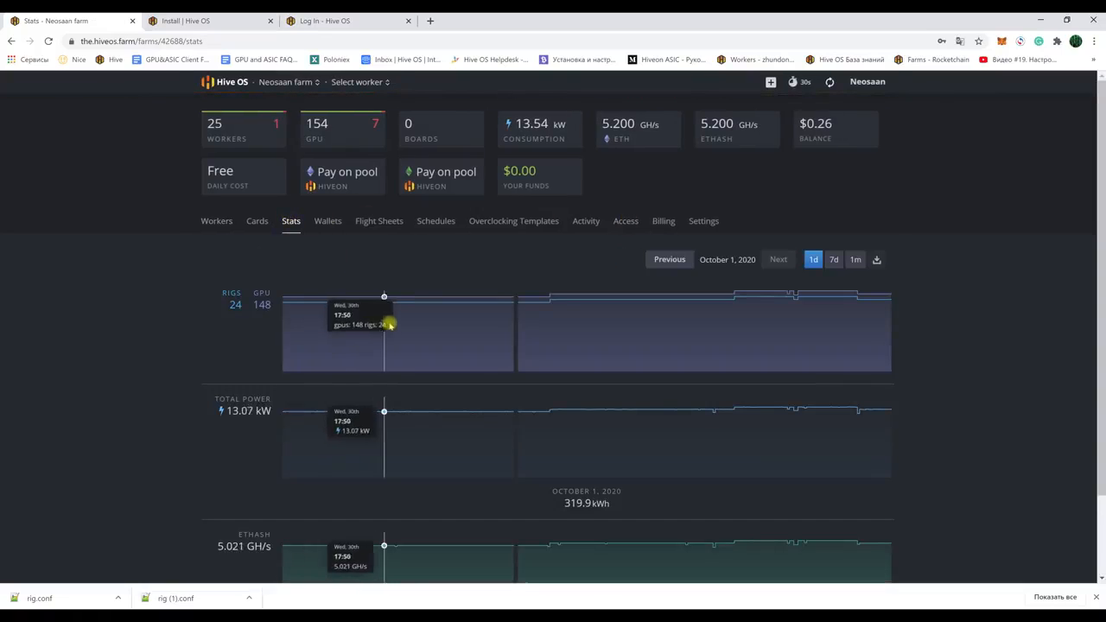
{"action": "scroll", "coordinate": [570, 325], "scroll_direction": "down", "scroll_amount": 1}
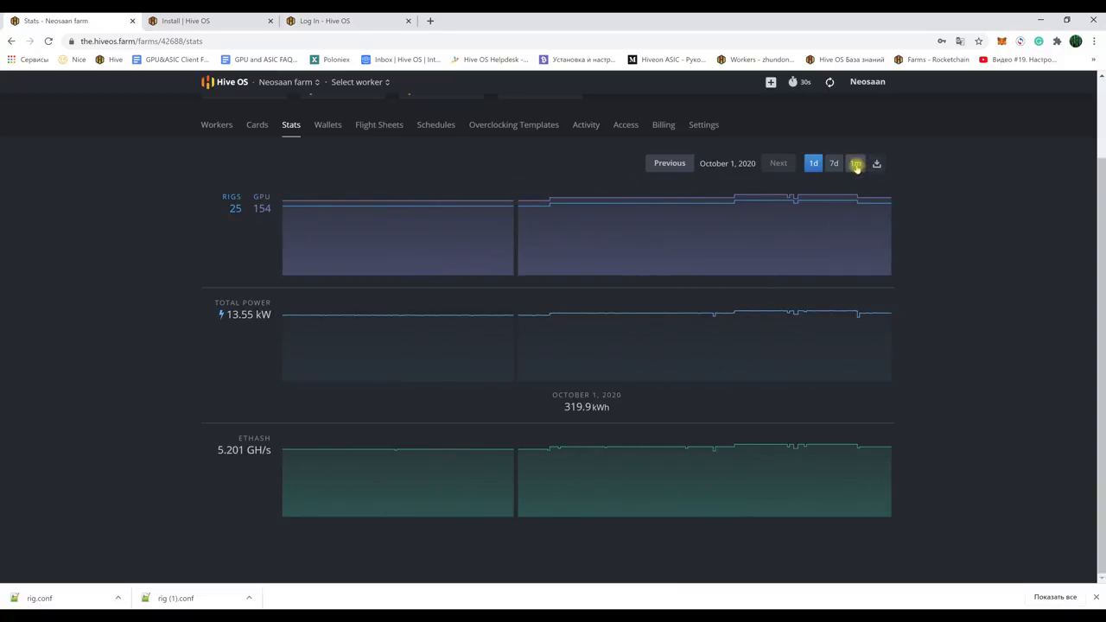
{"action": "left_click", "coordinate": [856, 164]}
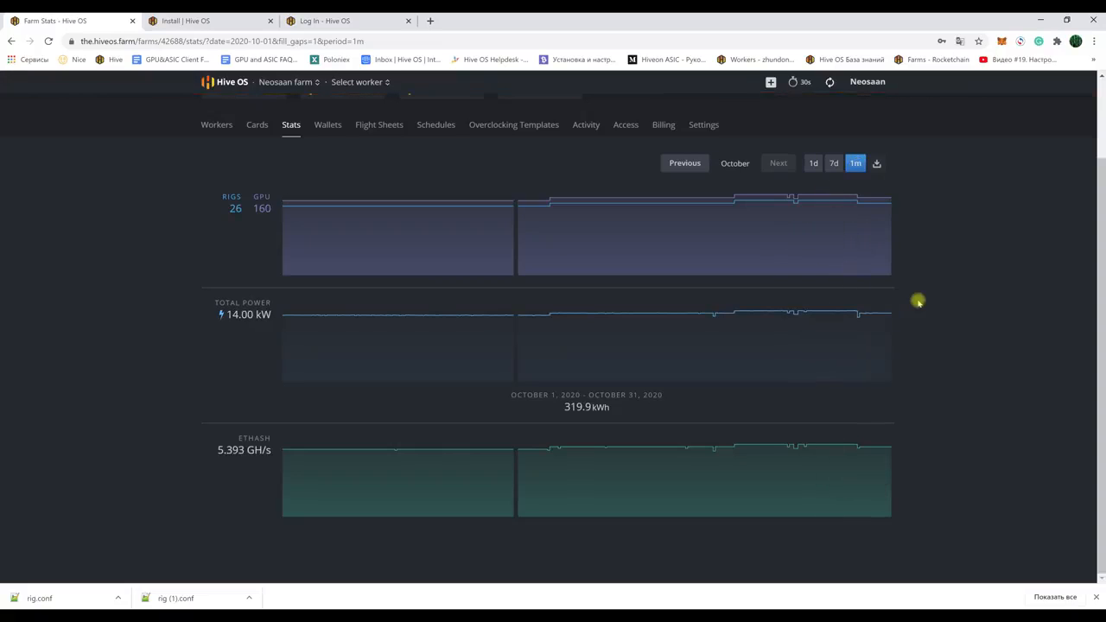
{"action": "scroll", "coordinate": [924, 303], "scroll_direction": "up", "scroll_amount": 2}
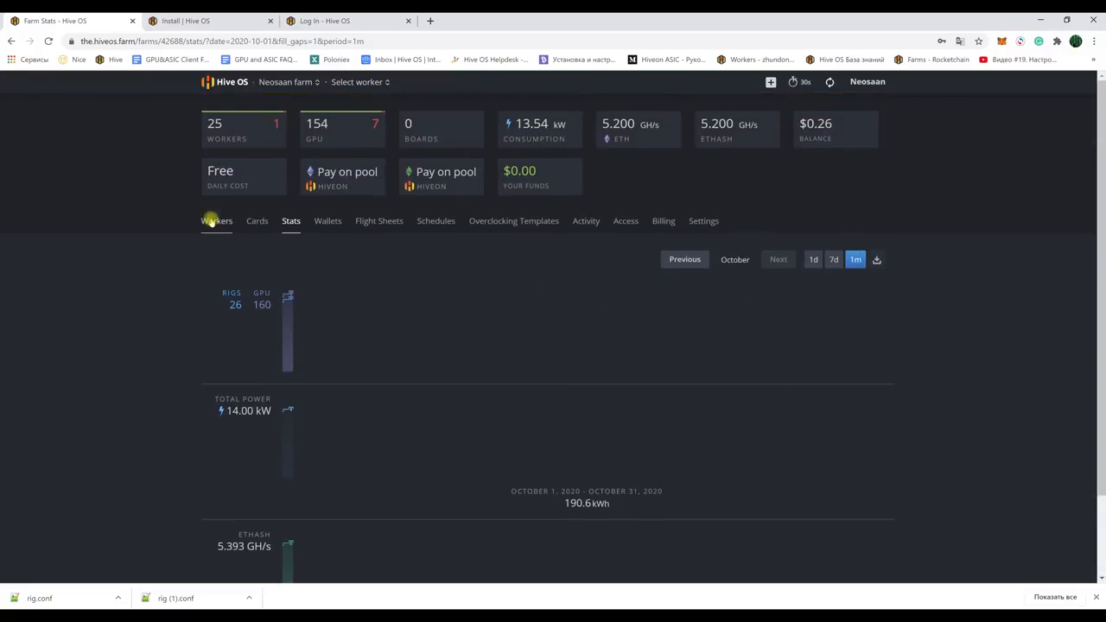
{"action": "left_click", "coordinate": [213, 220]}
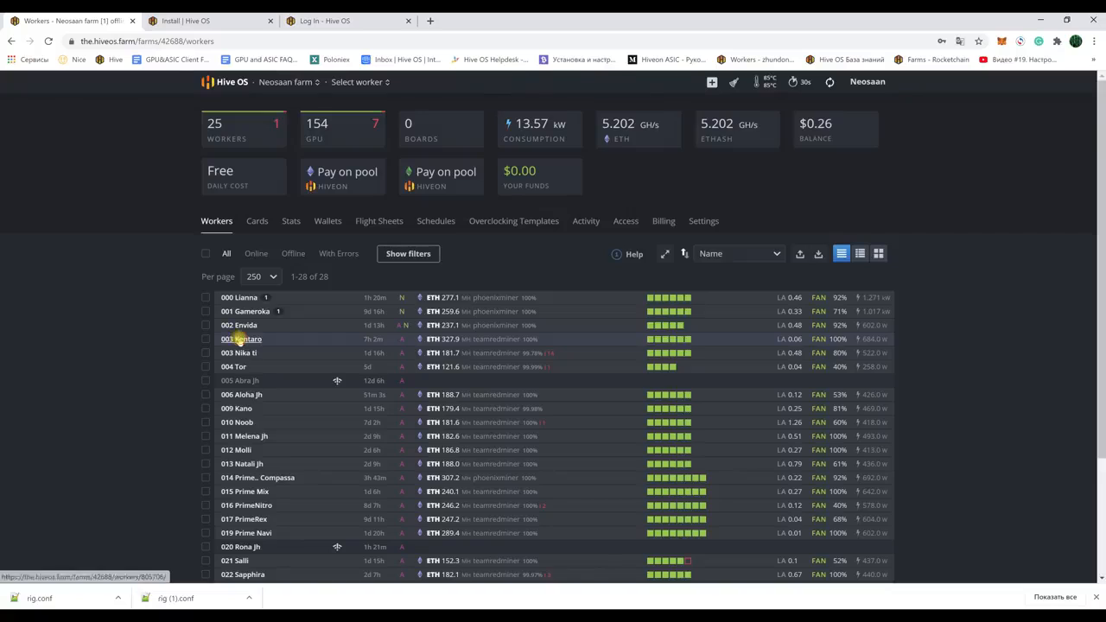
{"action": "left_click", "coordinate": [240, 336]}
{"action": "left_click", "coordinate": [419, 210]}
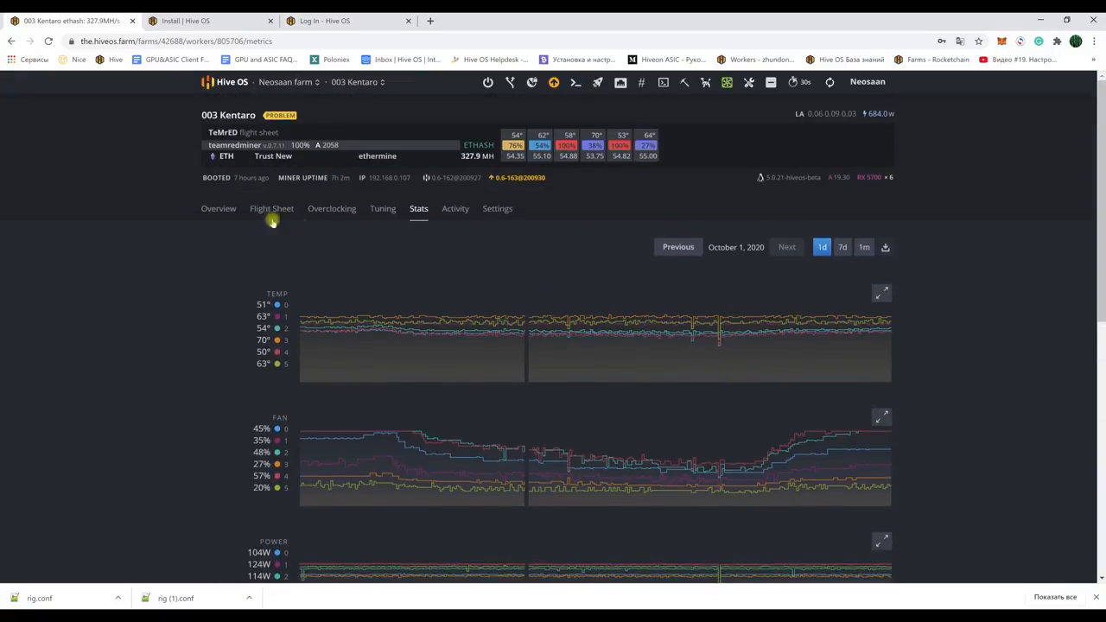
{"action": "left_click", "coordinate": [218, 209]}
{"action": "left_click", "coordinate": [286, 82]}
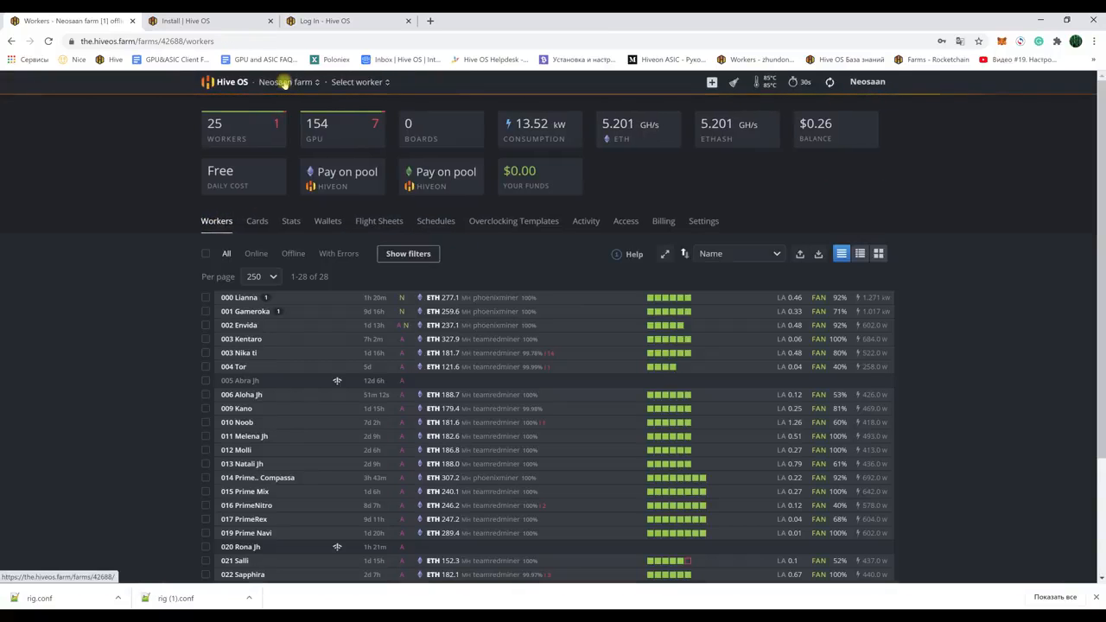
Step: Remove all worker messages on the first farm, clearing the badges on 000 Lianna and 001 Gameroka
{"action": "left_click", "coordinate": [227, 82]}
{"action": "scroll", "coordinate": [633, 385], "scroll_direction": "down", "scroll_amount": 1}
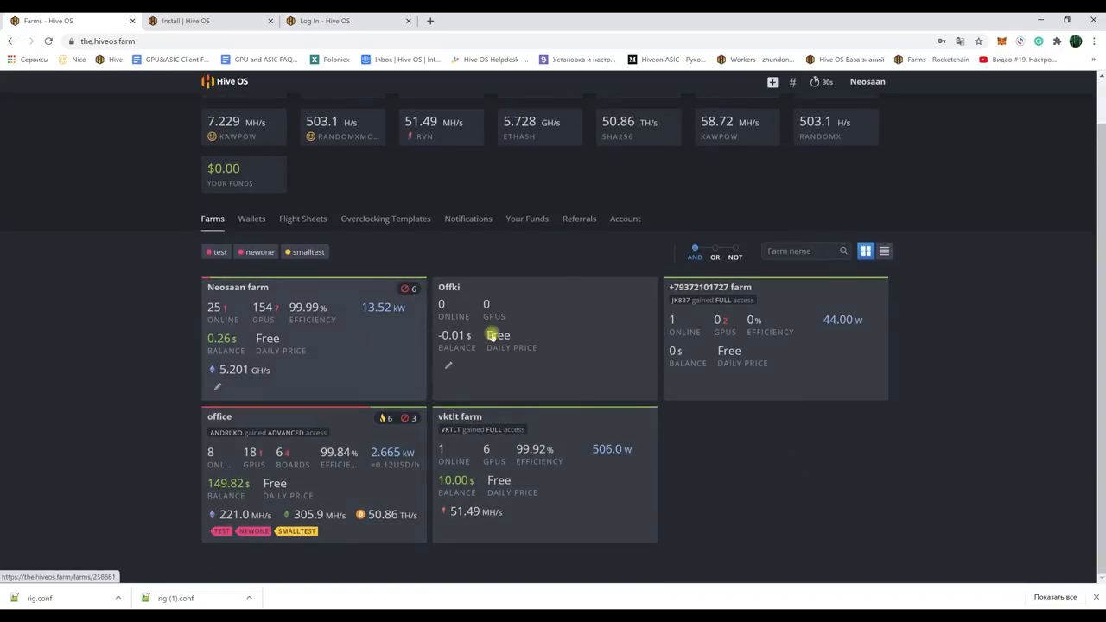
{"action": "scroll", "coordinate": [731, 417], "scroll_direction": "up", "scroll_amount": 1}
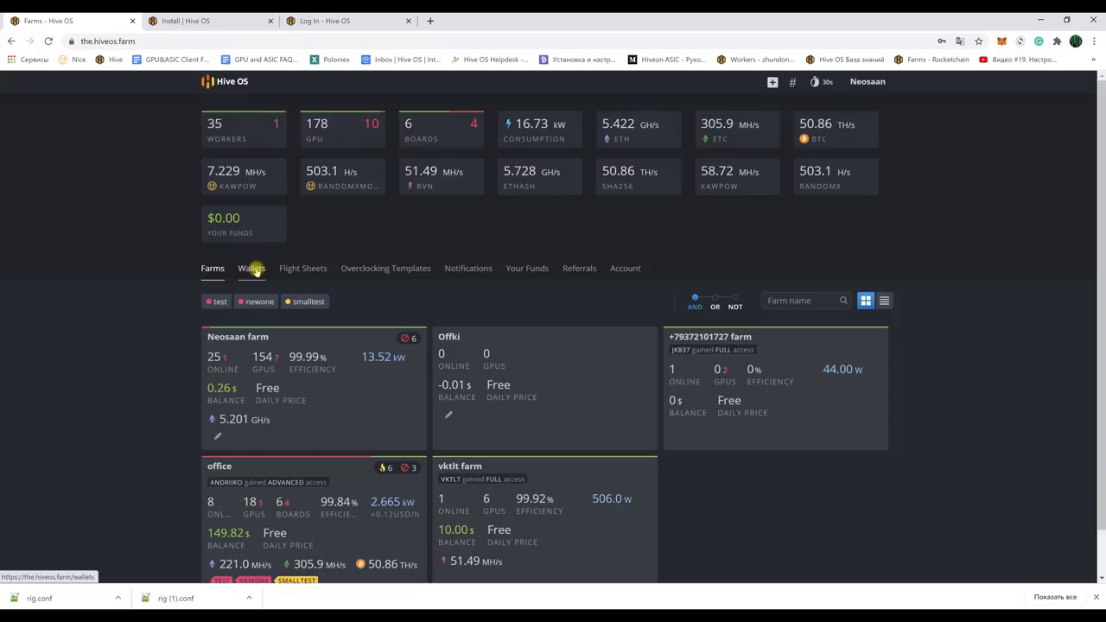
{"action": "left_click", "coordinate": [240, 337]}
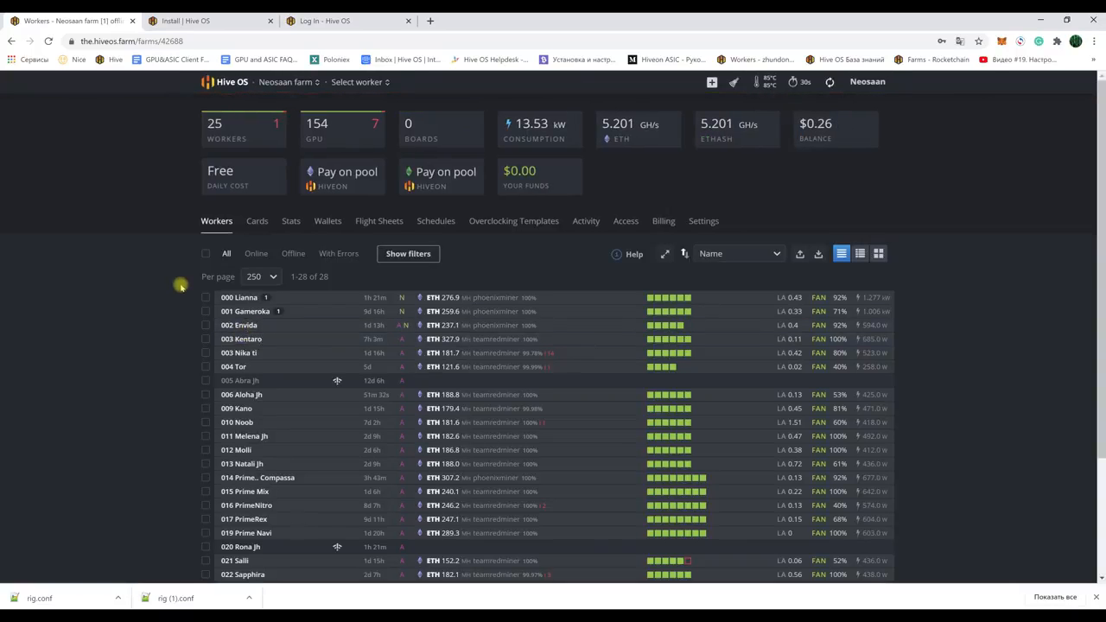
{"action": "left_click", "coordinate": [733, 84]}
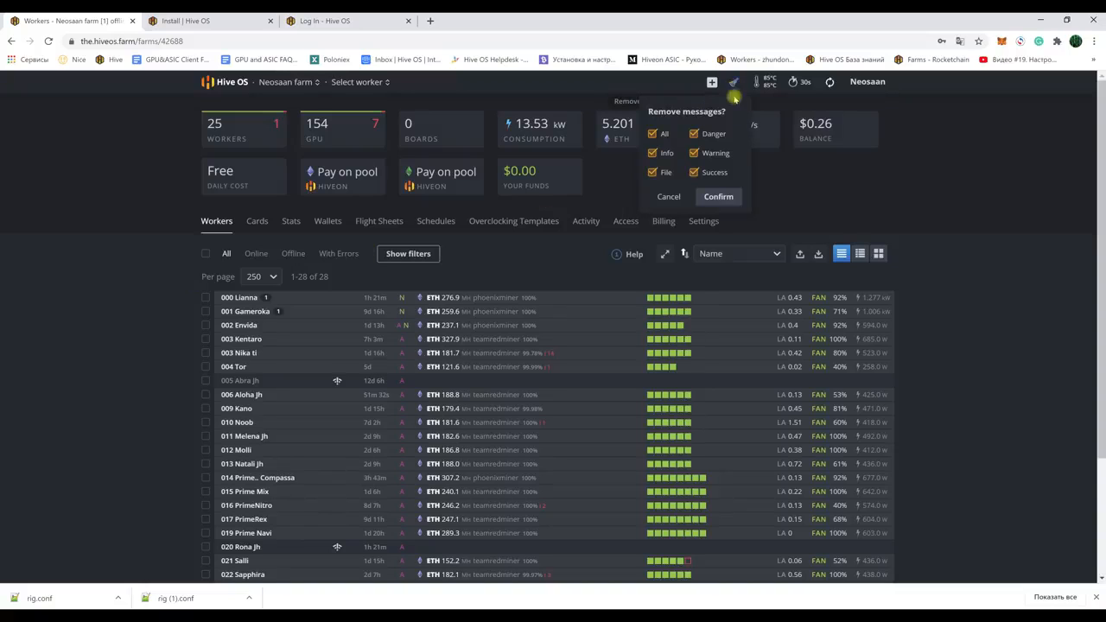
{"action": "left_click", "coordinate": [717, 194]}
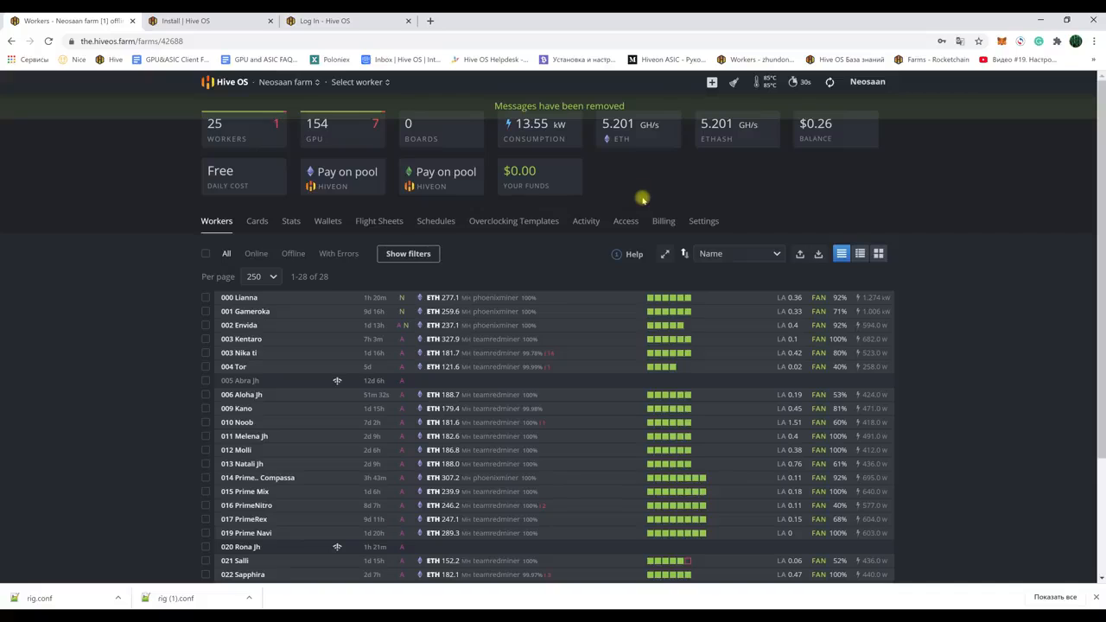
{"action": "scroll", "coordinate": [963, 298], "scroll_direction": "down", "scroll_amount": 1}
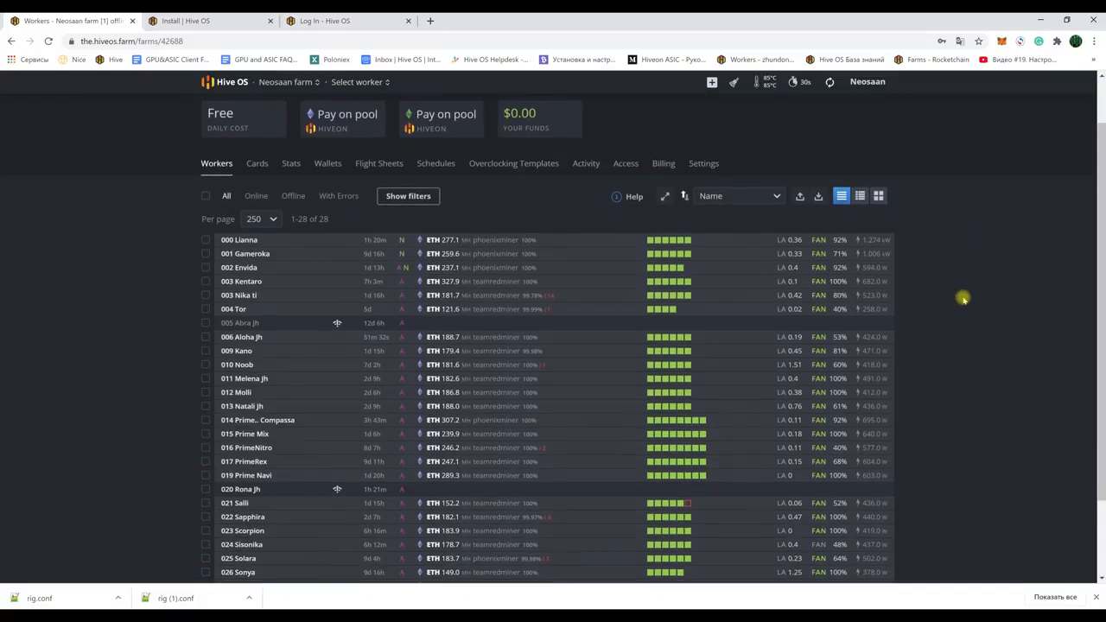
{"action": "scroll", "coordinate": [963, 298], "scroll_direction": "up", "scroll_amount": 1}
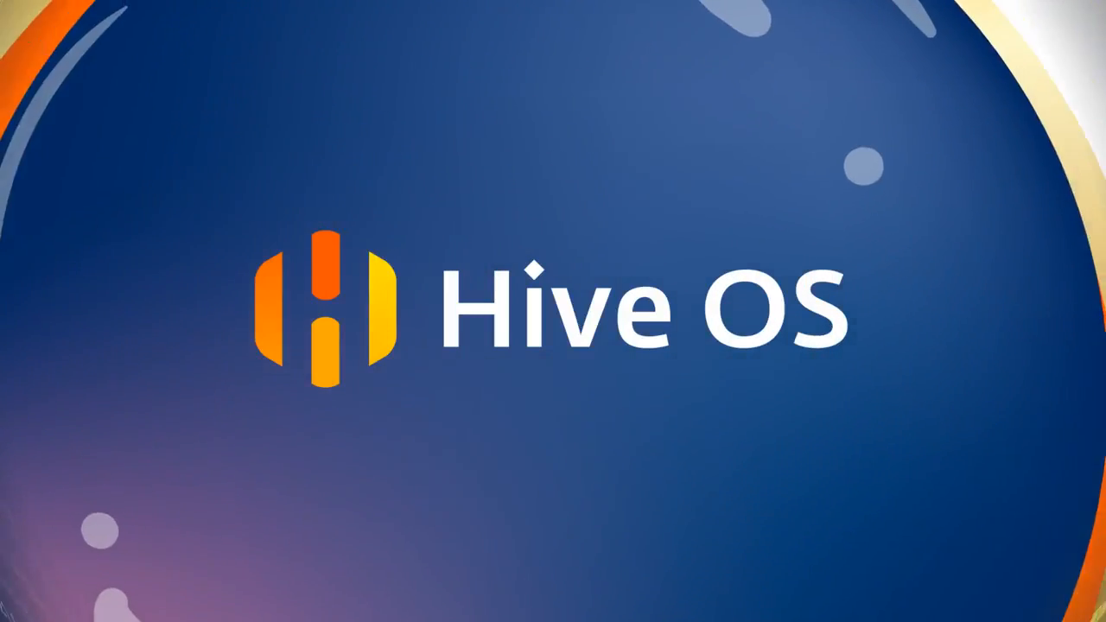